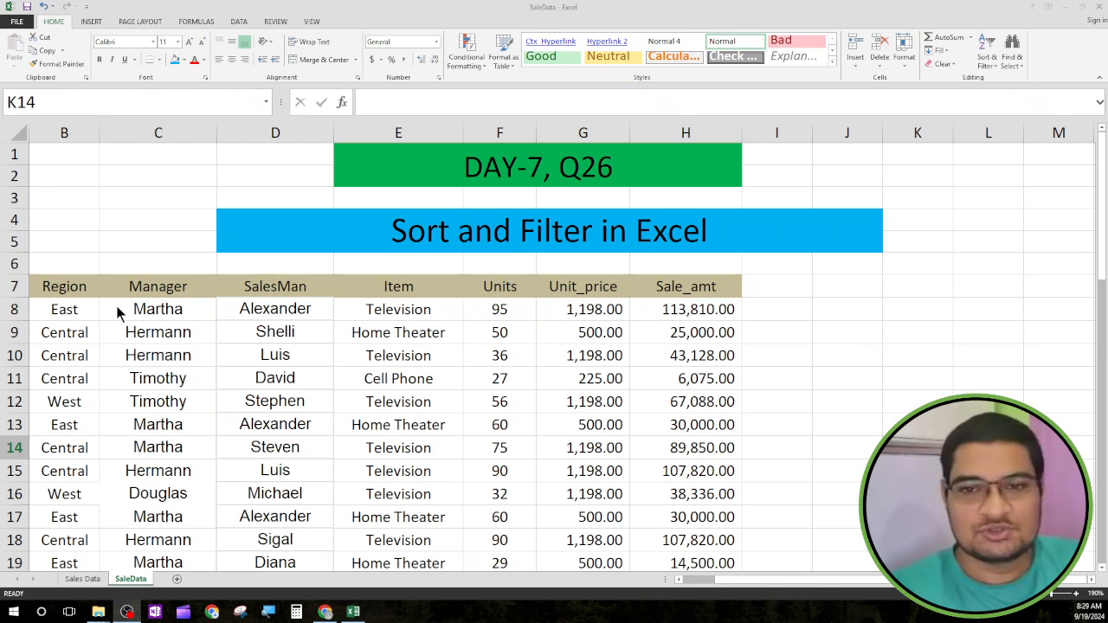
Step: Look through the Region column of the sales table, from its header through the East, Central and West entries
{"action": "left_click", "coordinate": [79, 218]}
{"action": "scroll", "coordinate": [84, 260], "scroll_direction": "down", "scroll_amount": 2}
{"action": "left_click", "coordinate": [72, 156]}
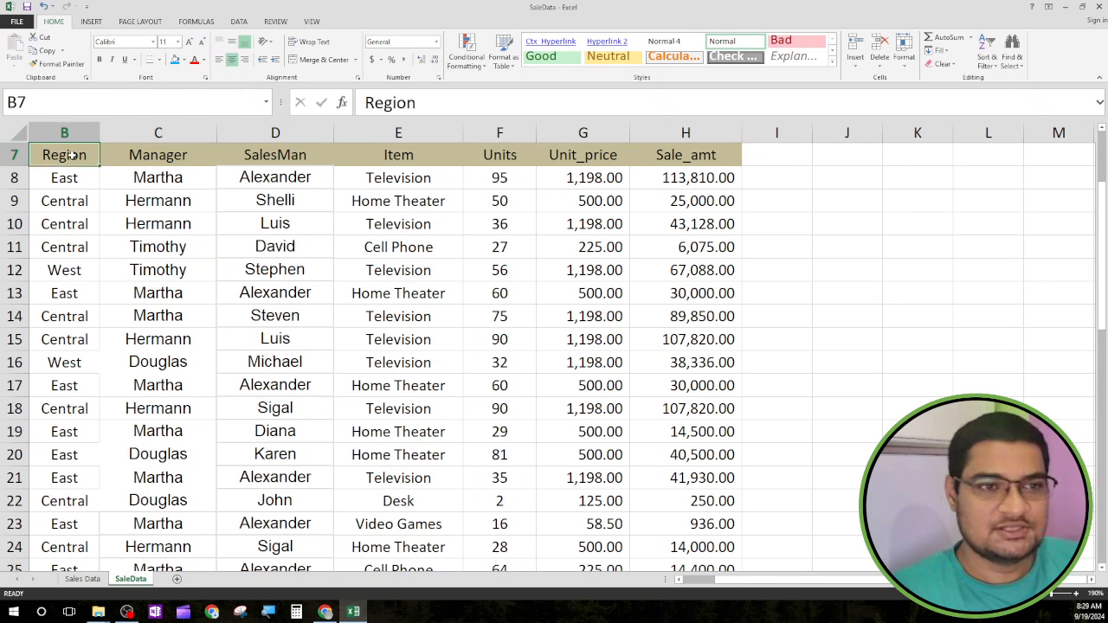
{"action": "left_click", "coordinate": [78, 182]}
{"action": "left_click", "coordinate": [78, 200]}
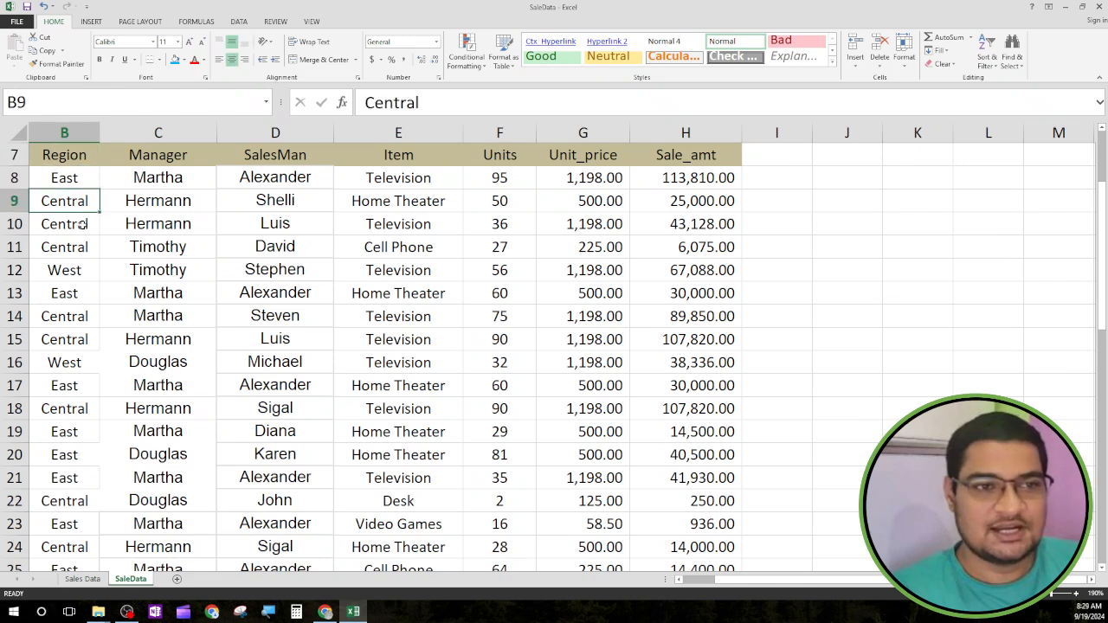
{"action": "left_click", "coordinate": [75, 275]}
{"action": "left_click", "coordinate": [69, 390]}
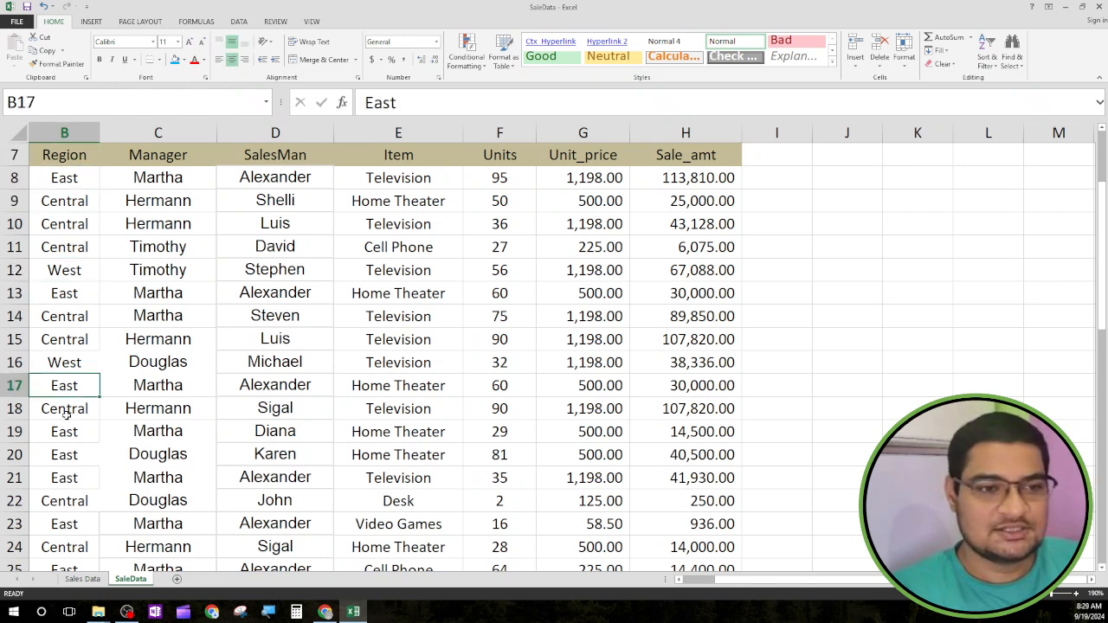
{"action": "left_click", "coordinate": [71, 408]}
{"action": "scroll", "coordinate": [83, 411], "scroll_direction": "up", "scroll_amount": 2}
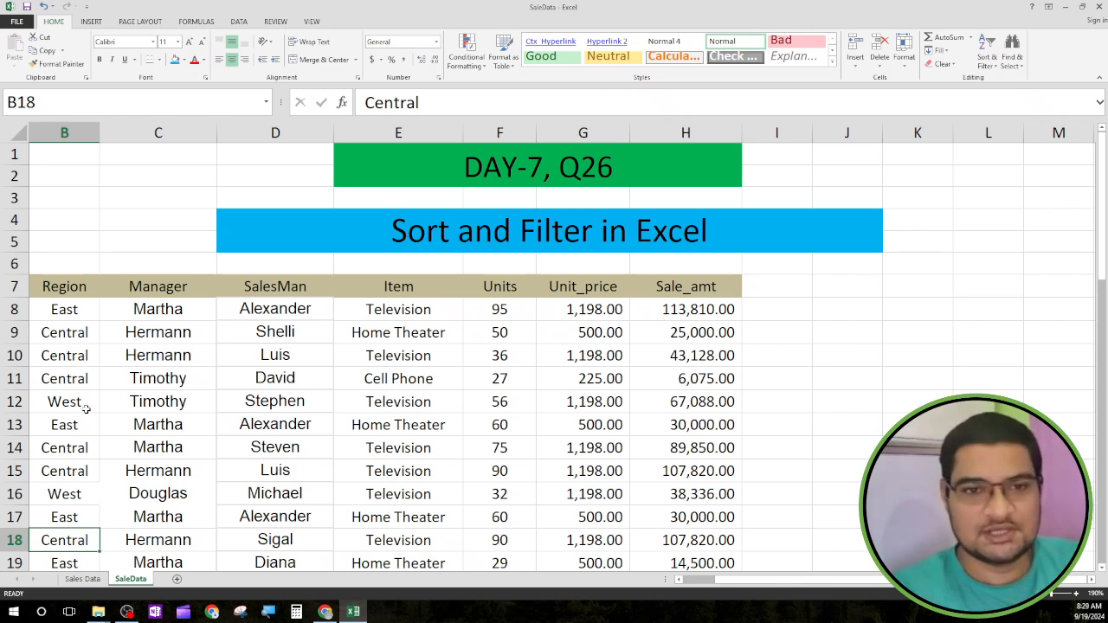
Step: Look over the Item, SalesMan, Manager, Region and Sale_amt columns to see how the sales table is organized
{"action": "left_click", "coordinate": [412, 310]}
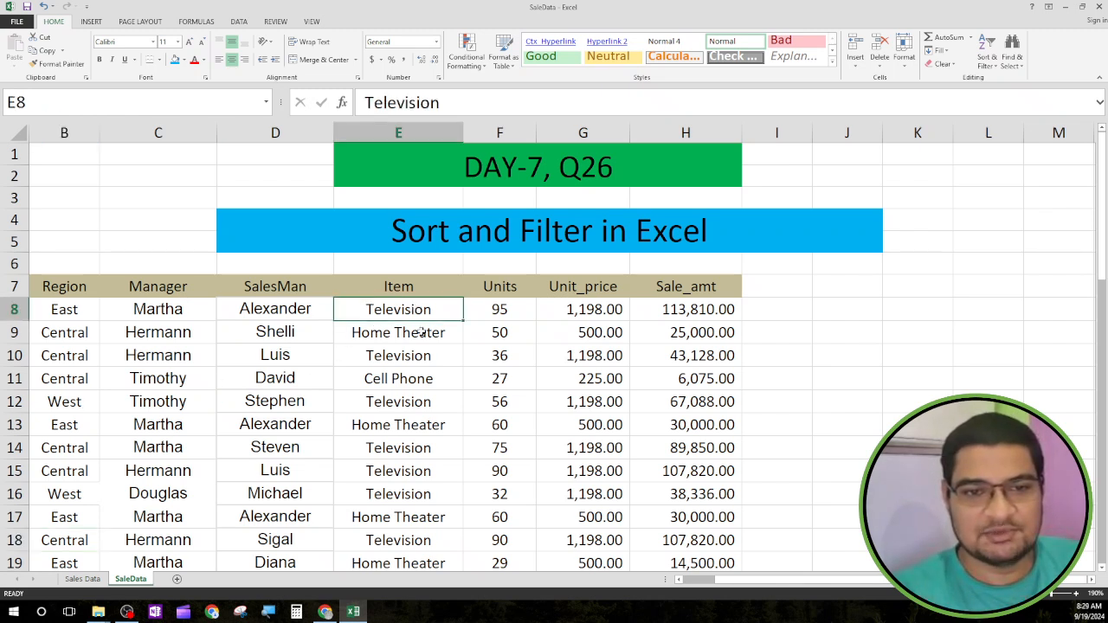
{"action": "left_click", "coordinate": [430, 338]}
{"action": "left_click", "coordinate": [434, 382]}
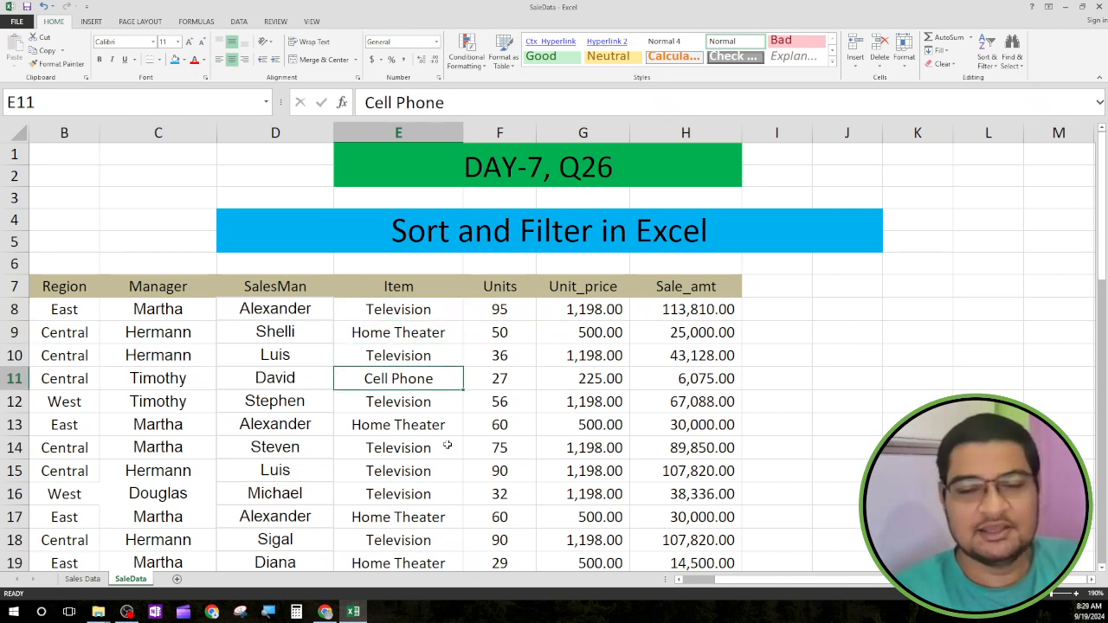
{"action": "left_click", "coordinate": [286, 310]}
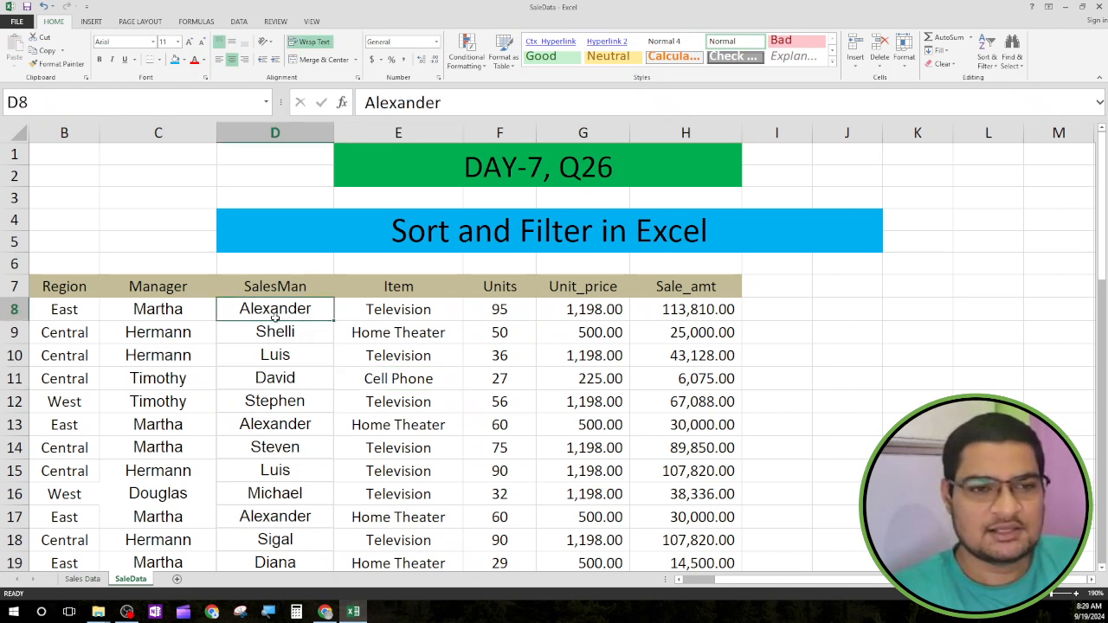
{"action": "left_click", "coordinate": [176, 313]}
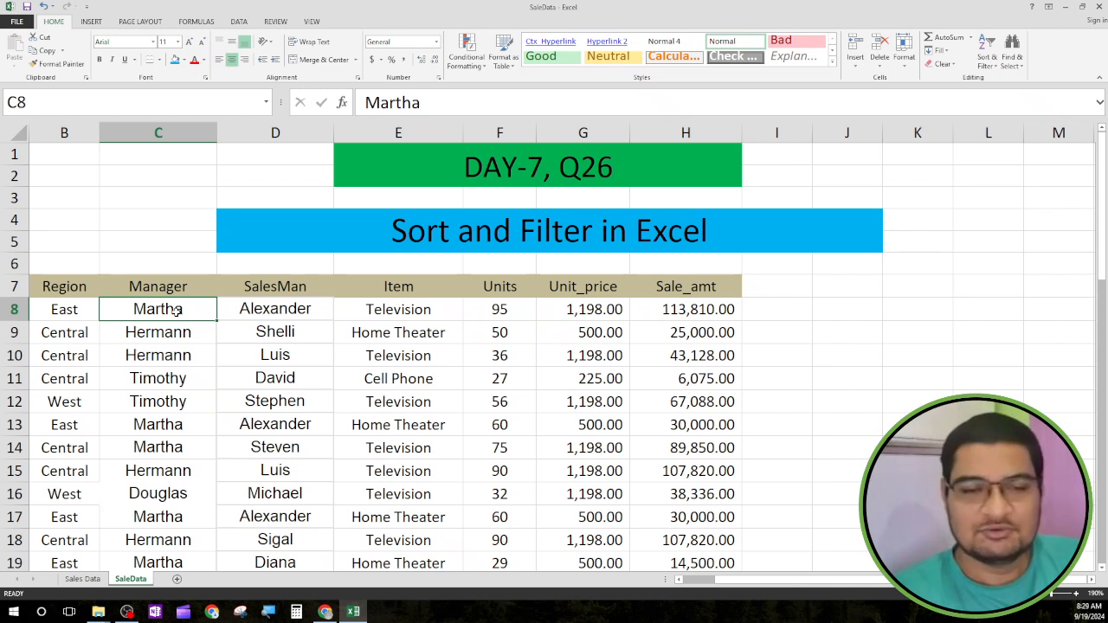
{"action": "left_click_drag", "start_coordinate": [176, 312], "coordinate": [169, 471]}
{"action": "left_click", "coordinate": [280, 311]}
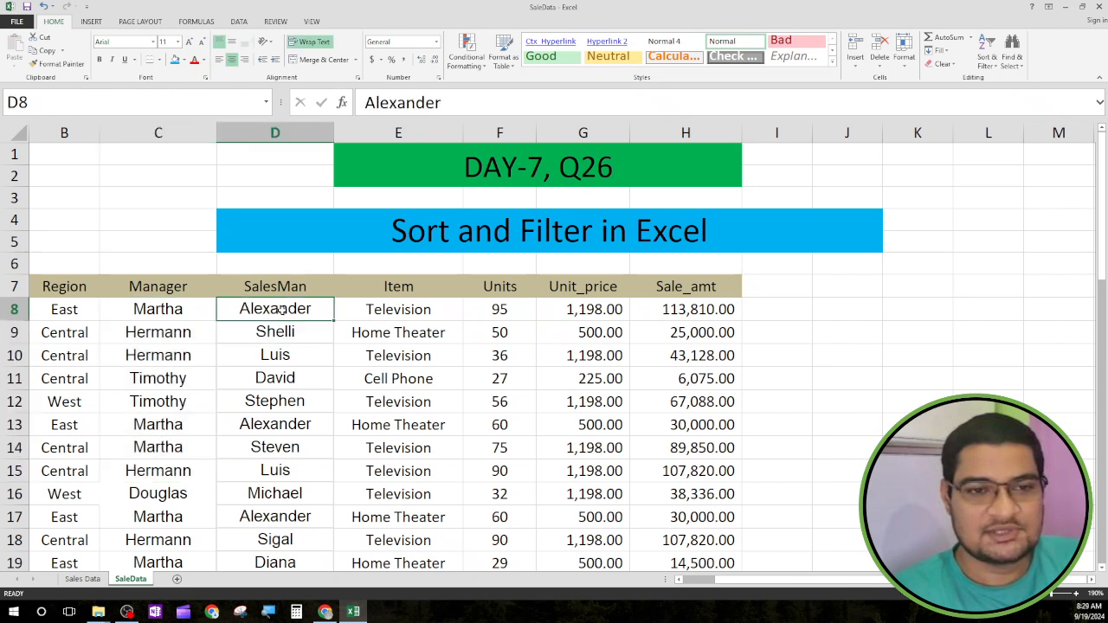
{"action": "left_click", "coordinate": [193, 313]}
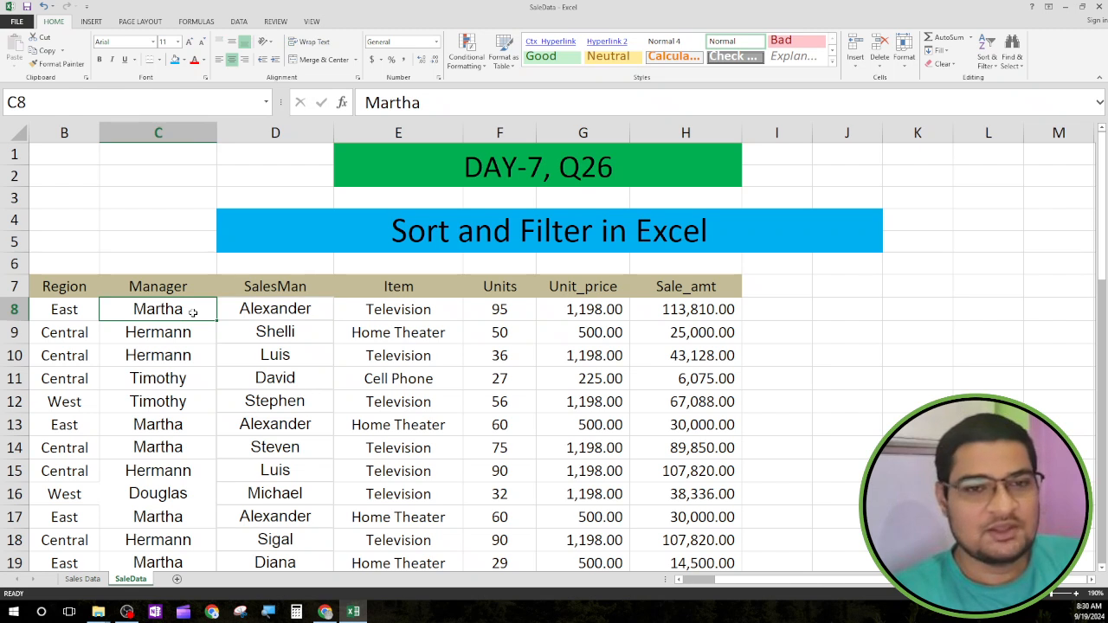
{"action": "left_click", "coordinate": [163, 222]}
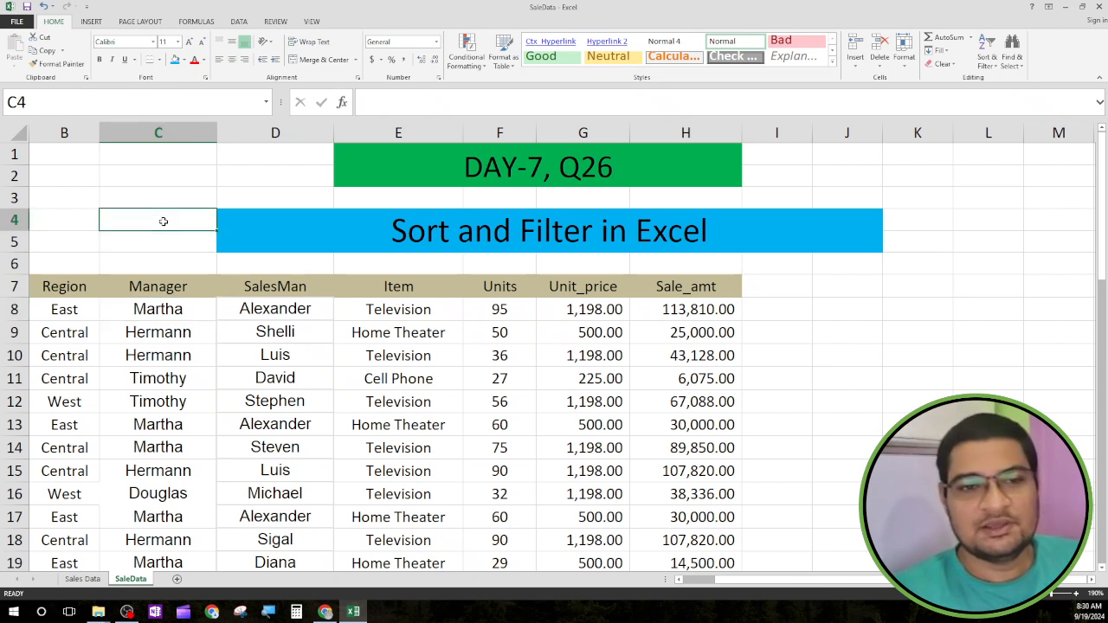
{"action": "left_click", "coordinate": [286, 314]}
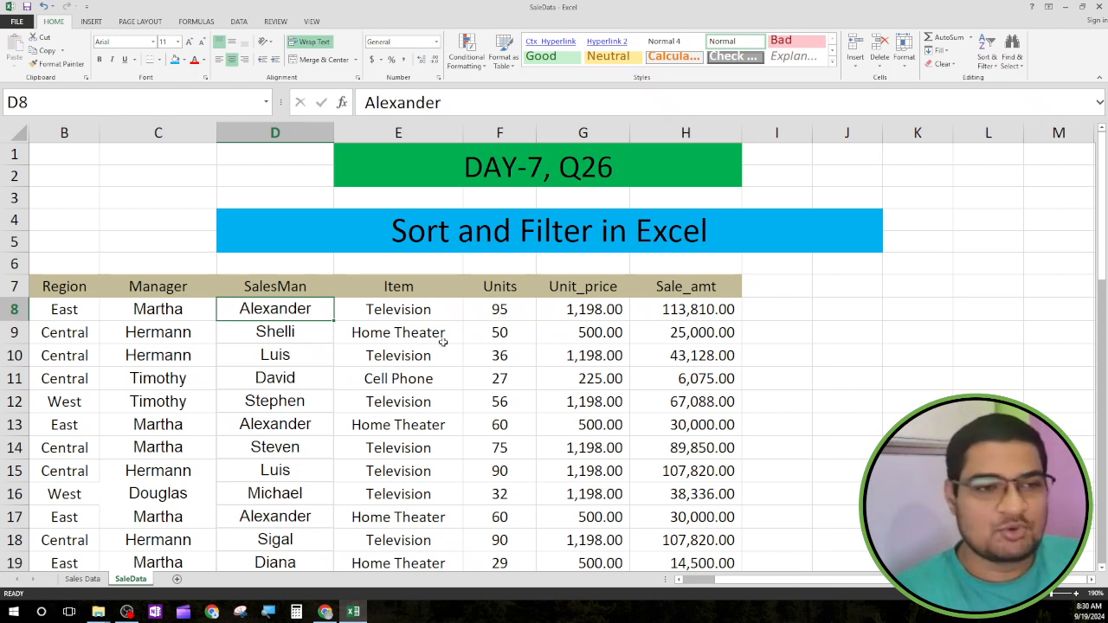
{"action": "left_click", "coordinate": [80, 308]}
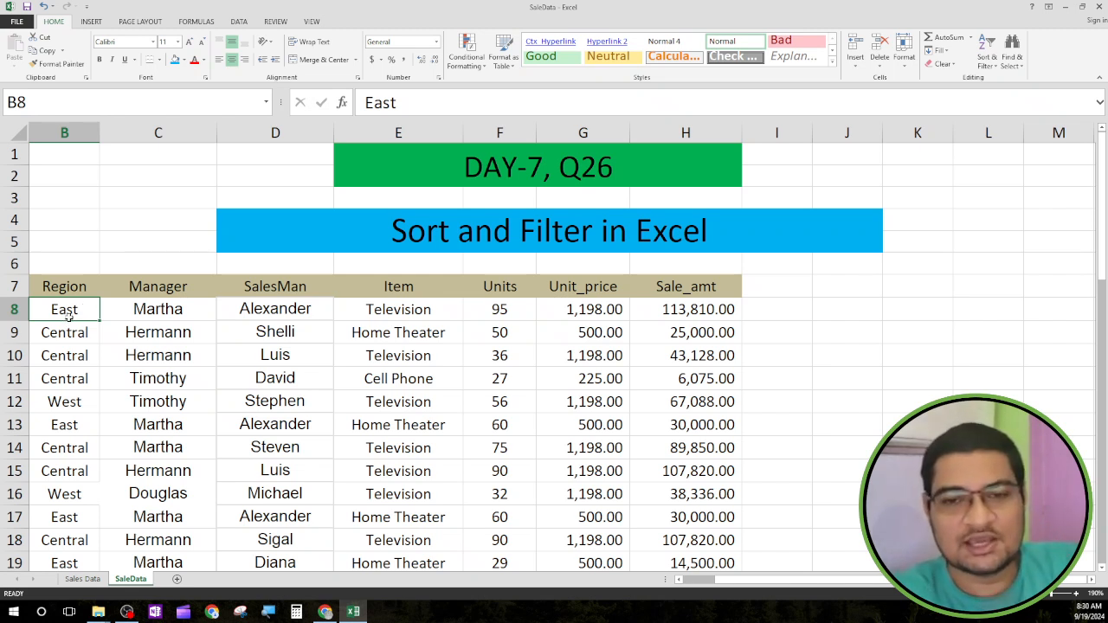
{"action": "left_click", "coordinate": [684, 290]}
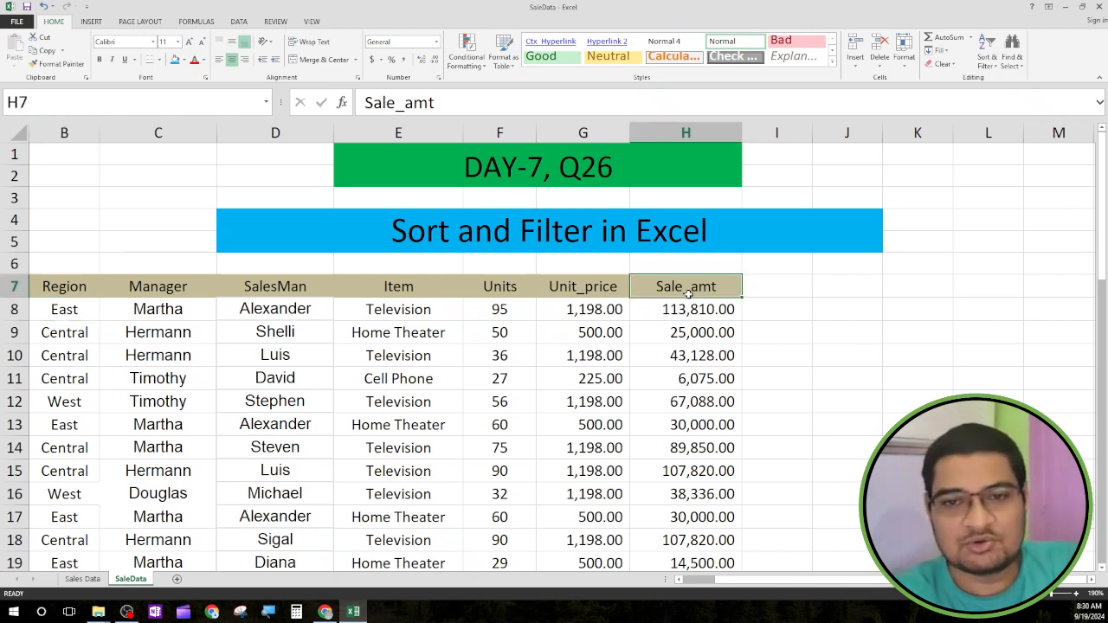
{"action": "left_click_drag", "start_coordinate": [682, 287], "coordinate": [695, 396]}
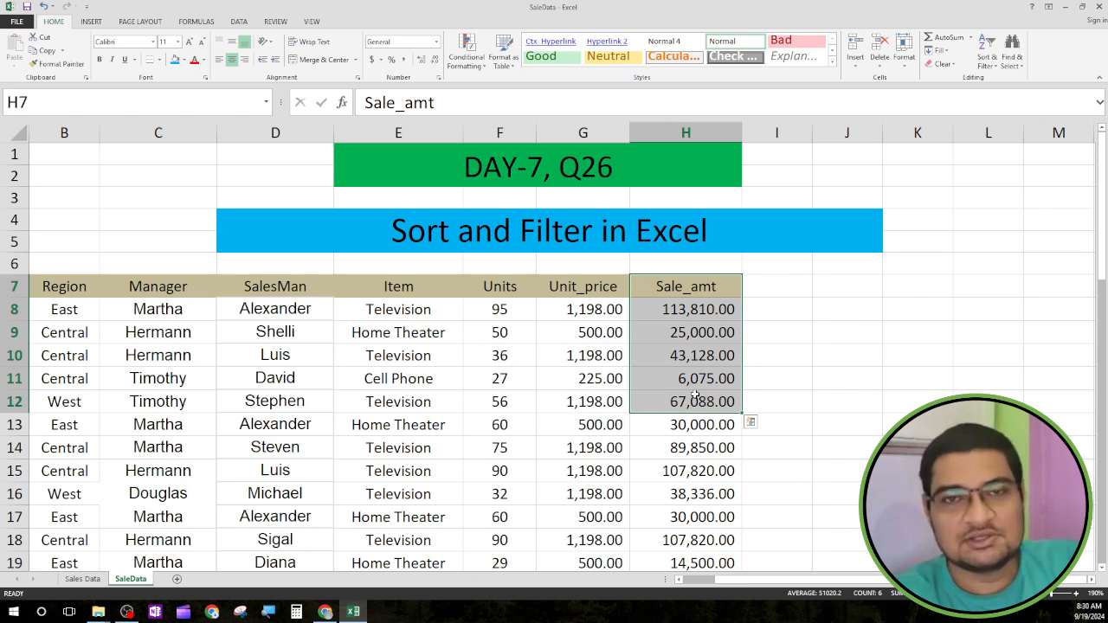
{"action": "left_click", "coordinate": [840, 327]}
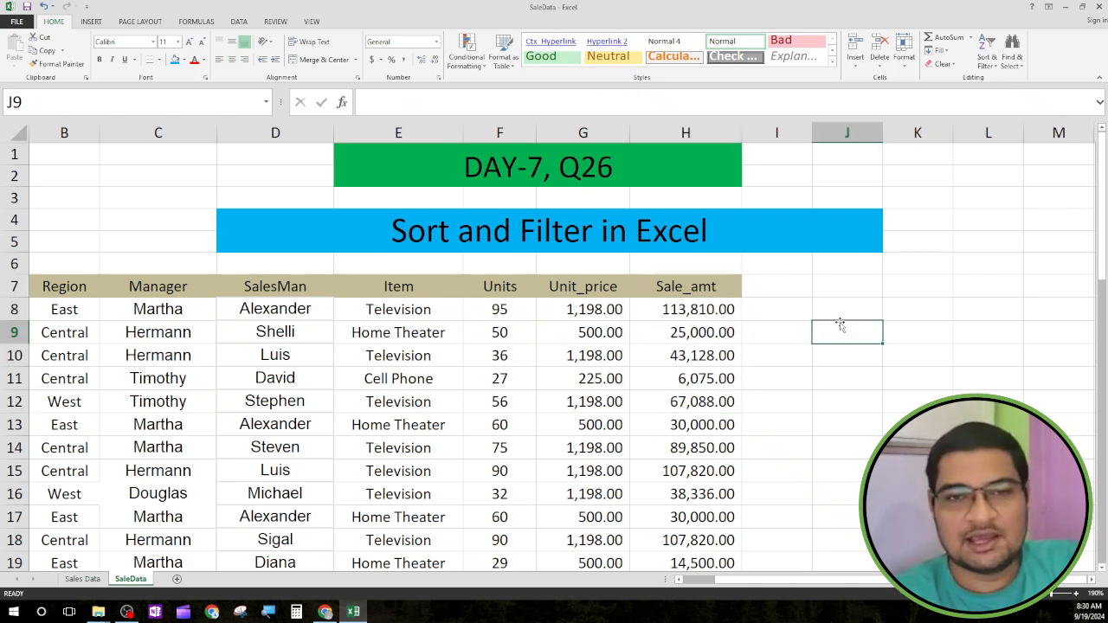
Step: Turn on filtering for the whole sales table, B7:H50, including its header row
{"action": "left_click_drag", "start_coordinate": [47, 286], "coordinate": [684, 502]}
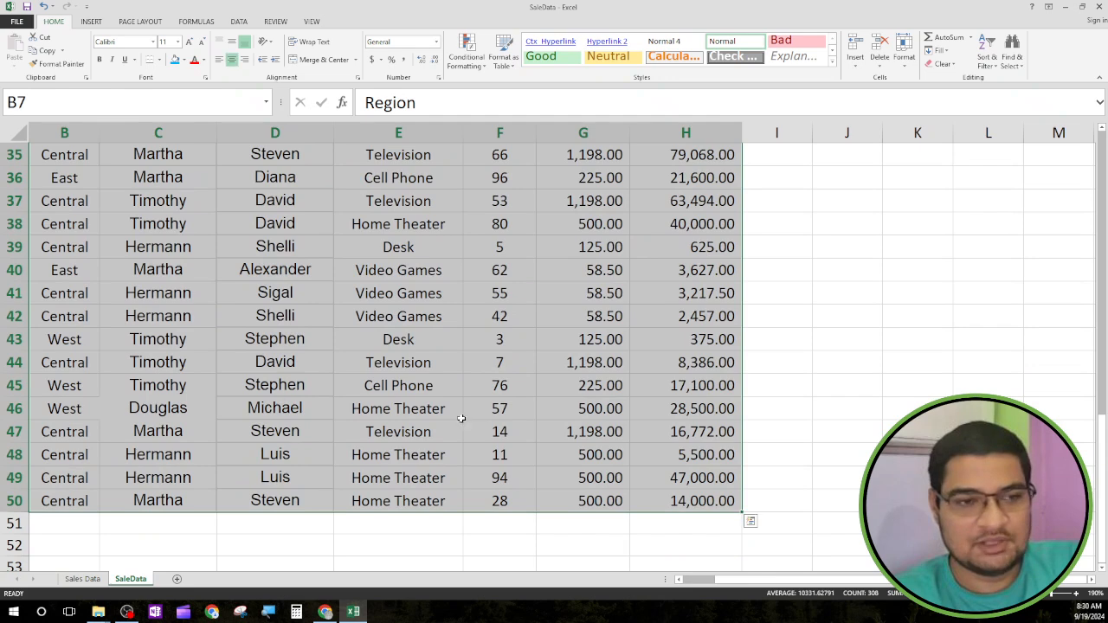
{"action": "scroll", "coordinate": [461, 418], "scroll_direction": "up", "scroll_amount": 9}
{"action": "scroll", "coordinate": [462, 418], "scroll_direction": "up", "scroll_amount": 2}
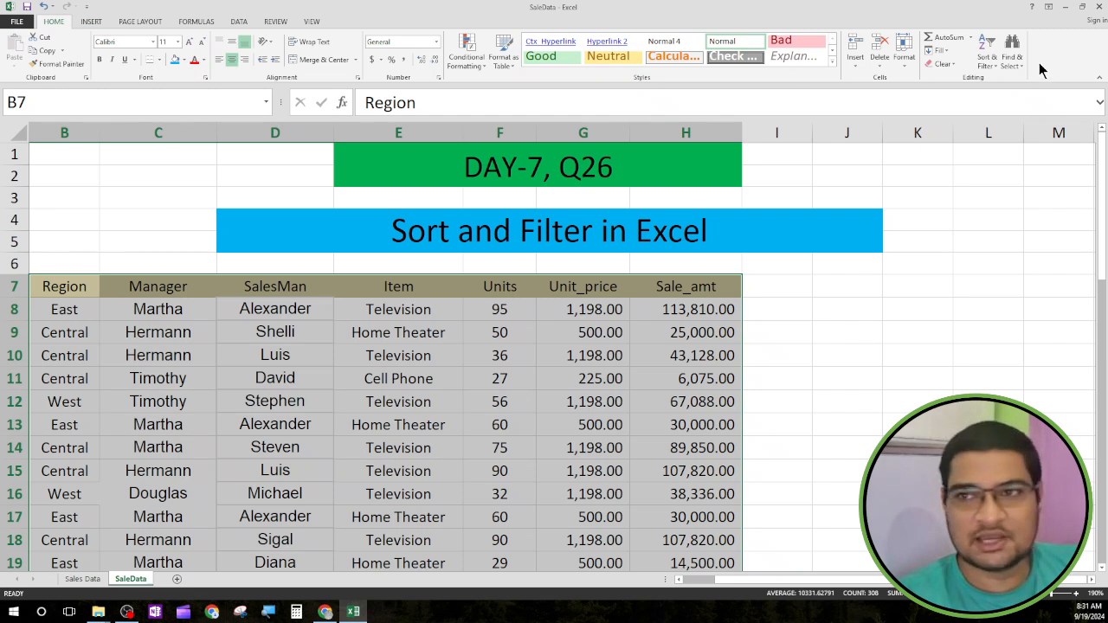
{"action": "left_click", "coordinate": [994, 66]}
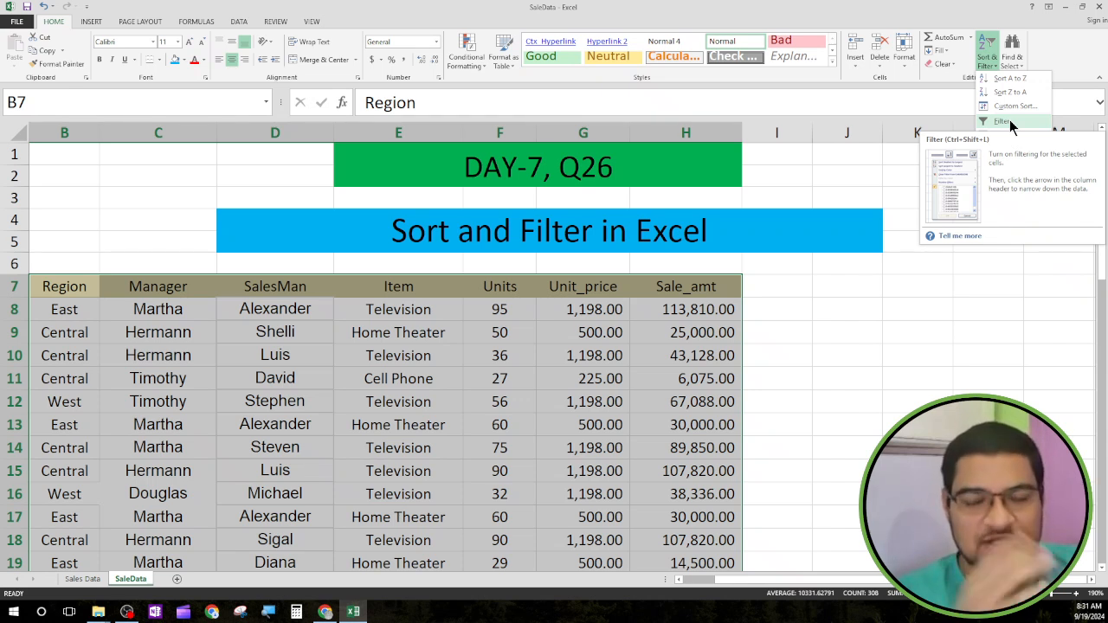
{"action": "left_click", "coordinate": [1009, 120]}
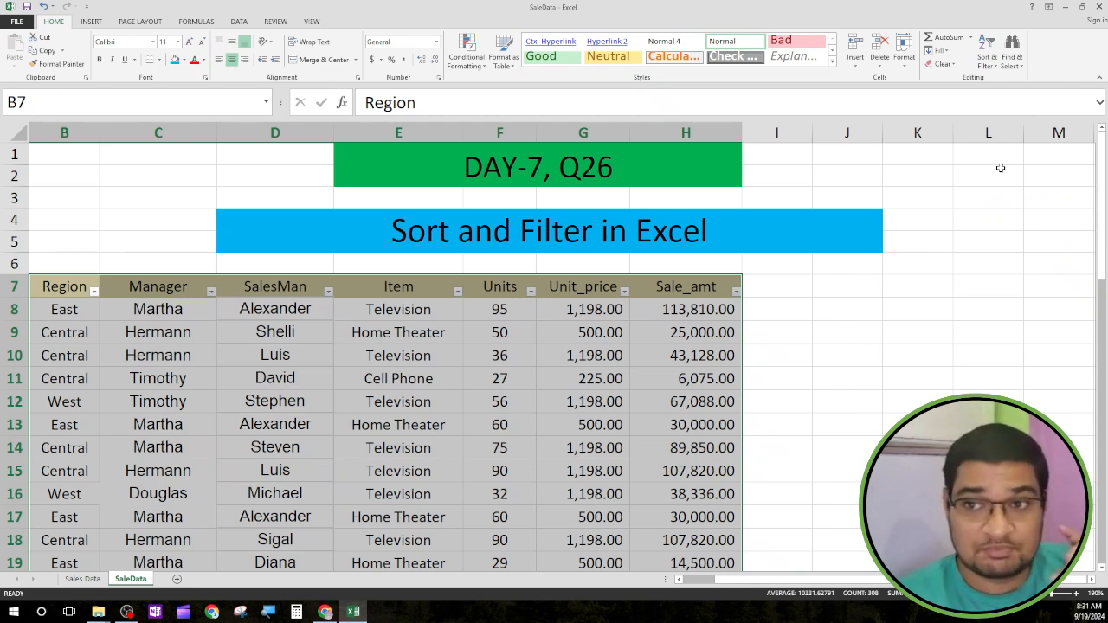
Step: Examine the sort and filter options offered in the Region, Manager and Item column headers
{"action": "left_click", "coordinate": [94, 293]}
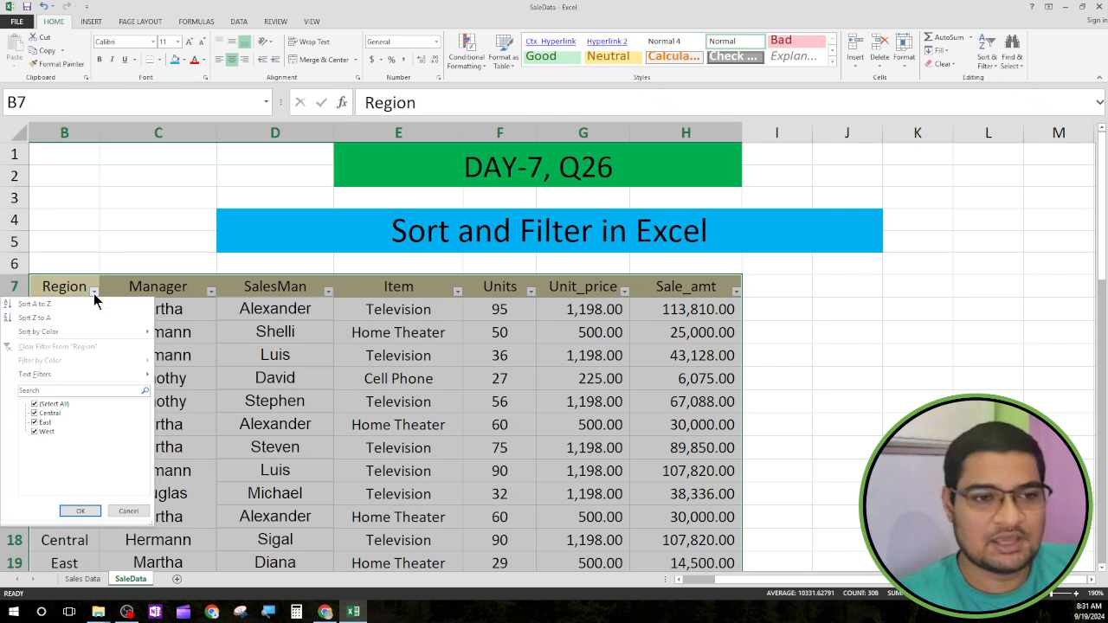
{"action": "left_click", "coordinate": [212, 292]}
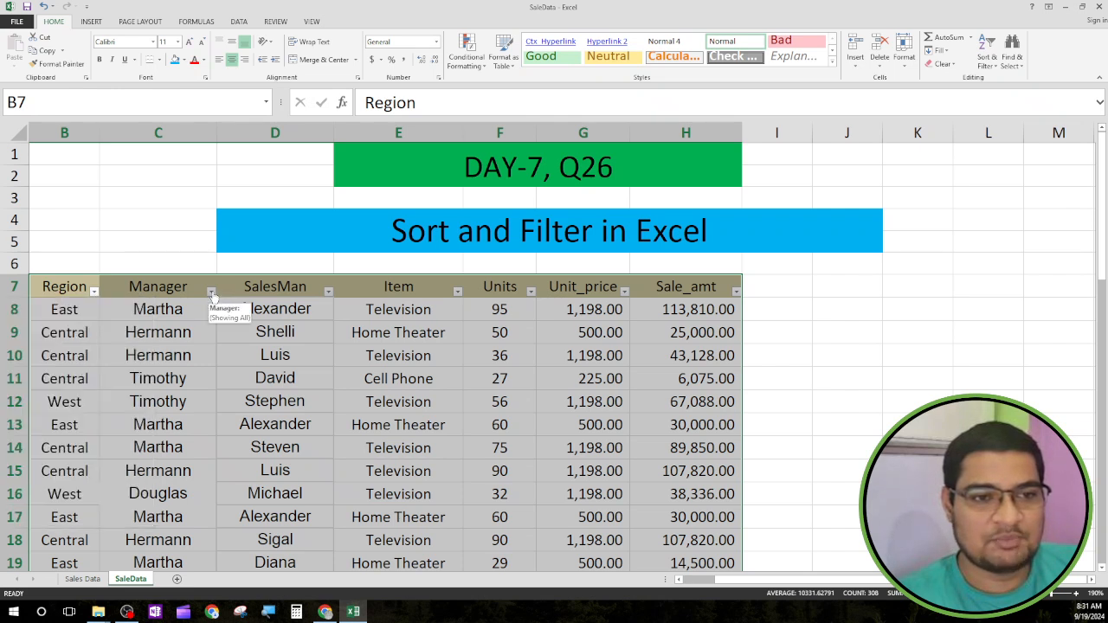
{"action": "left_click", "coordinate": [212, 292]}
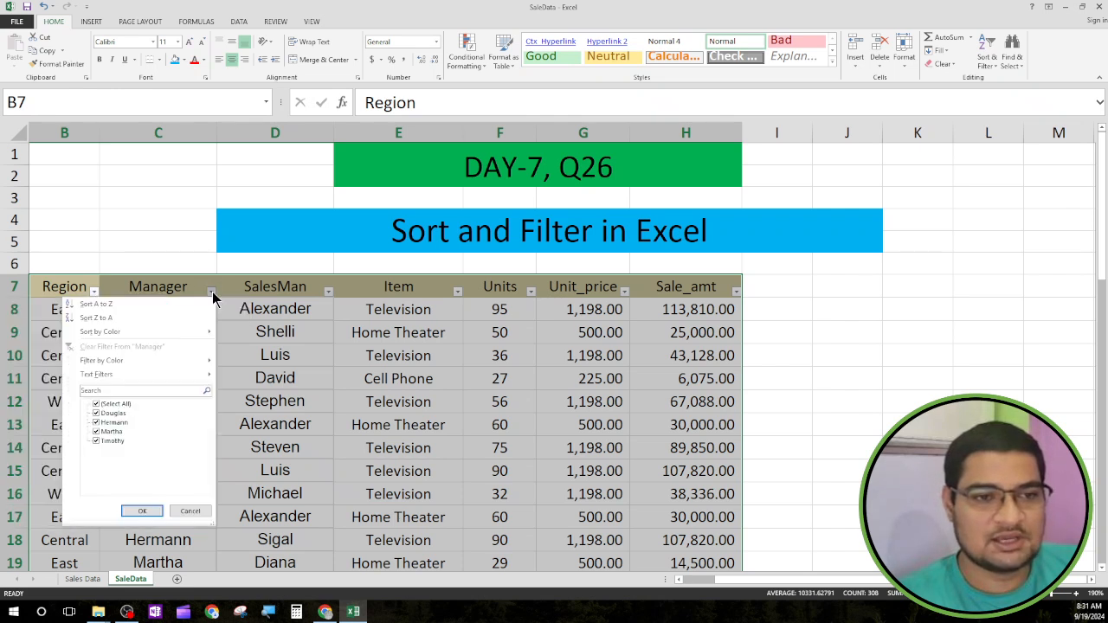
{"action": "left_click", "coordinate": [331, 297]}
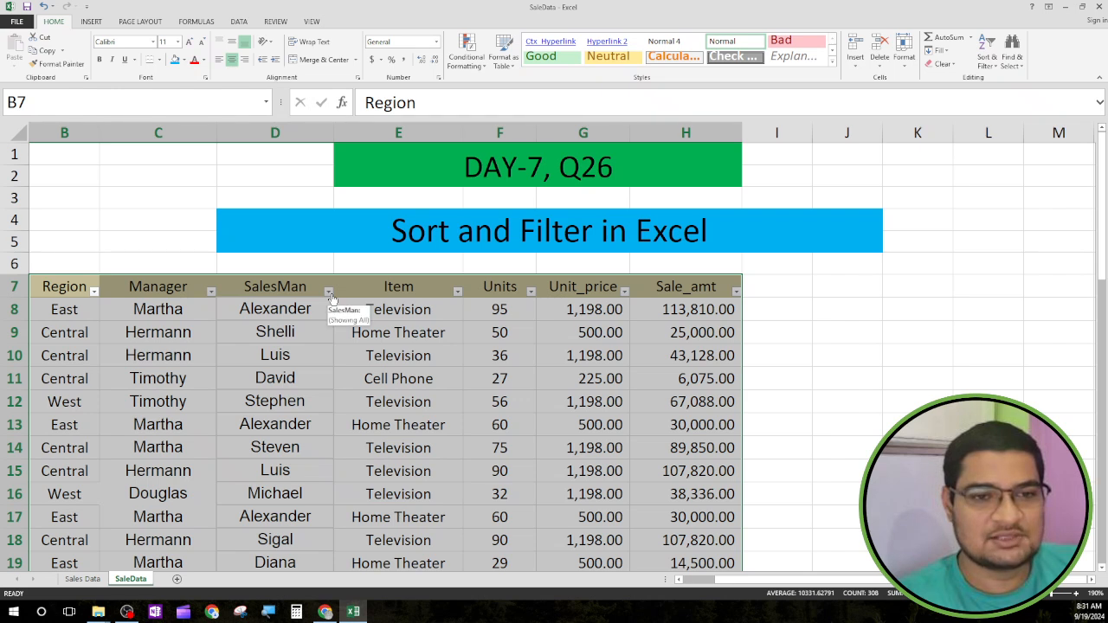
{"action": "left_click", "coordinate": [459, 294]}
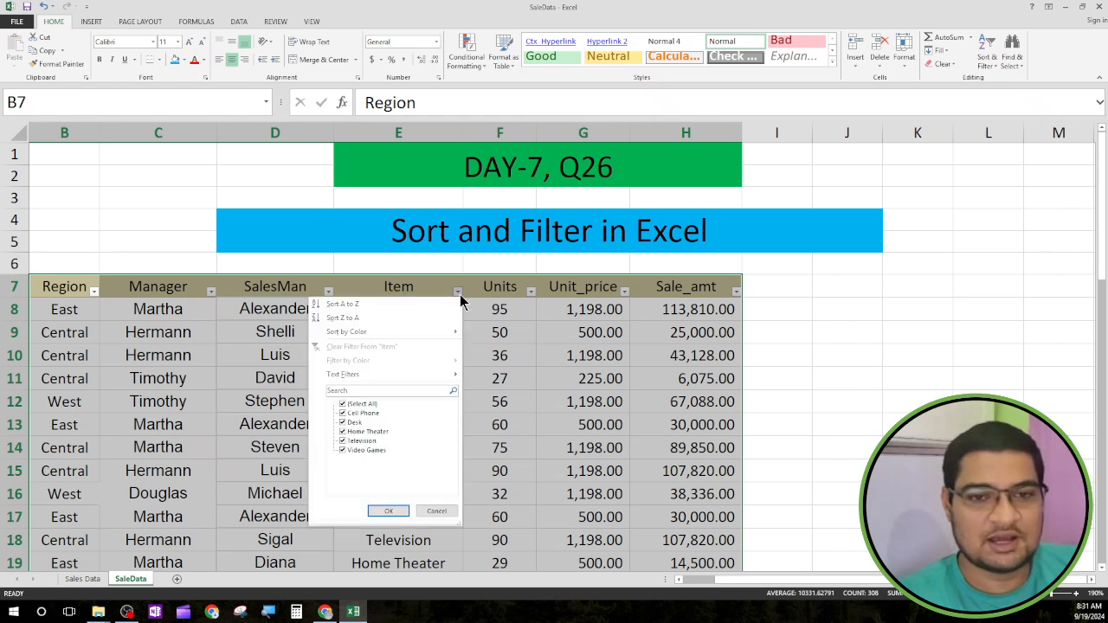
{"action": "left_click", "coordinate": [531, 294]}
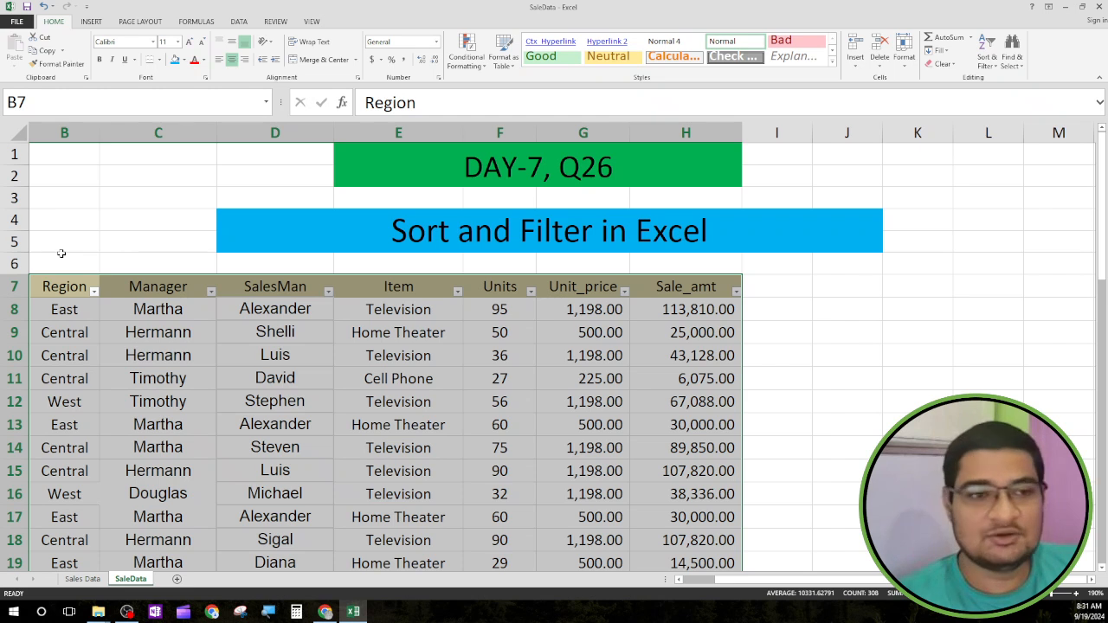
Step: Sort the sales table by Region from A to Z and check the order through to the last row
{"action": "left_click", "coordinate": [93, 291]}
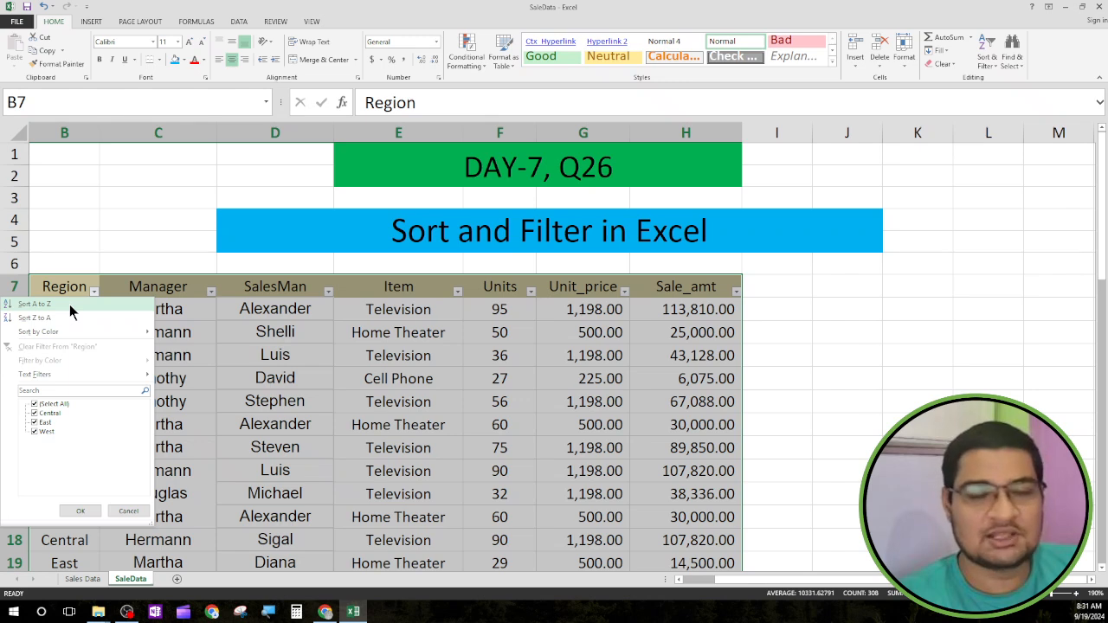
{"action": "left_click", "coordinate": [70, 304]}
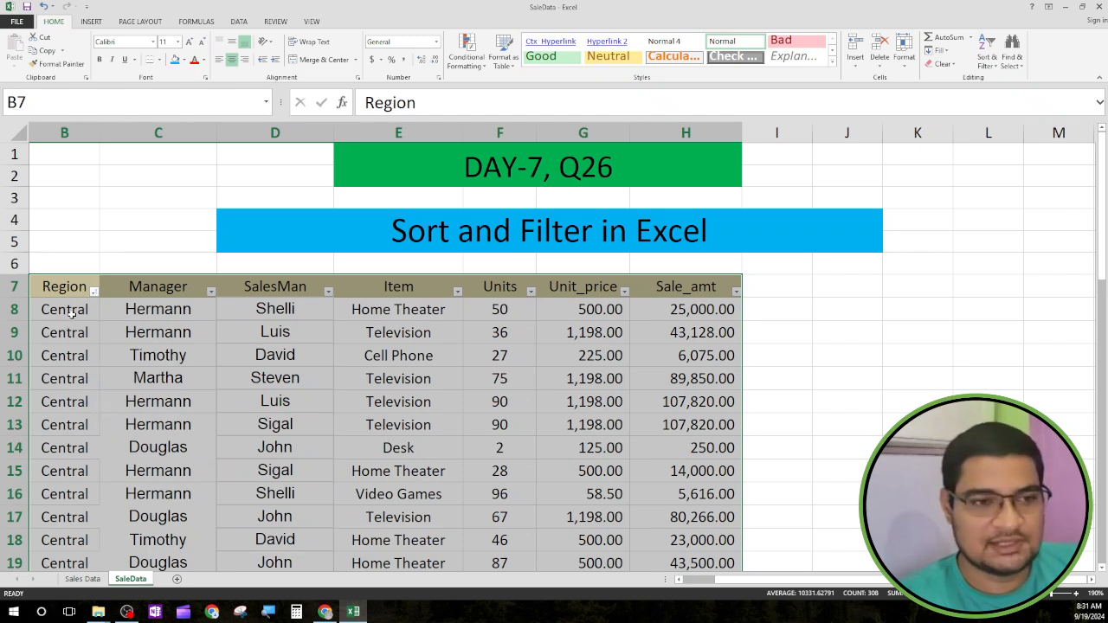
{"action": "scroll", "coordinate": [72, 313], "scroll_direction": "down", "scroll_amount": 1}
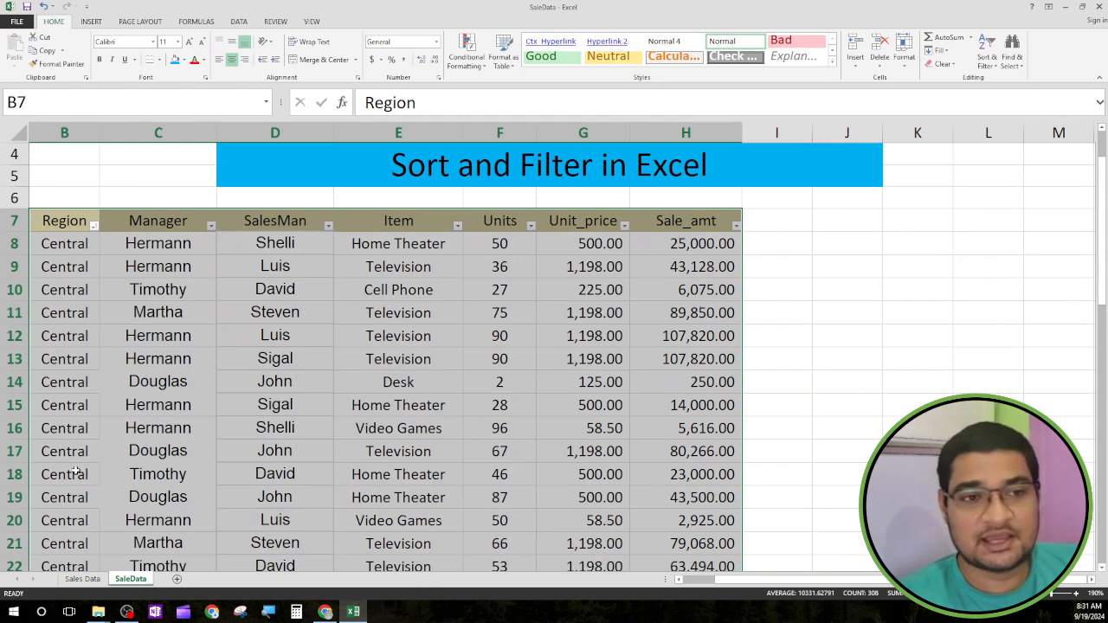
{"action": "scroll", "coordinate": [76, 471], "scroll_direction": "down", "scroll_amount": 7}
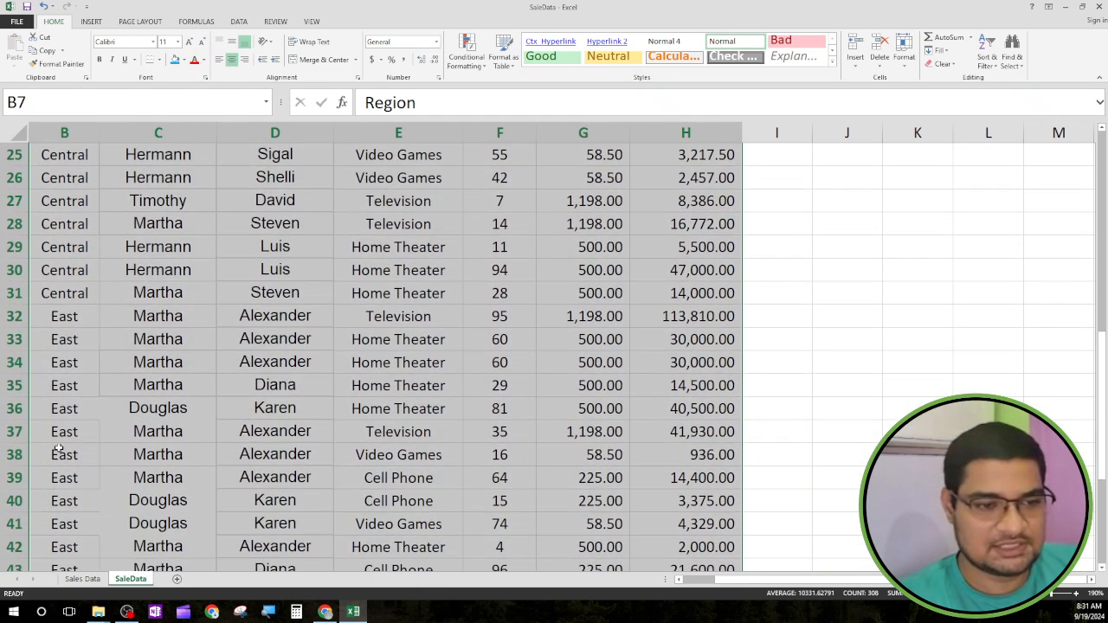
{"action": "scroll", "coordinate": [59, 447], "scroll_direction": "down", "scroll_amount": 6}
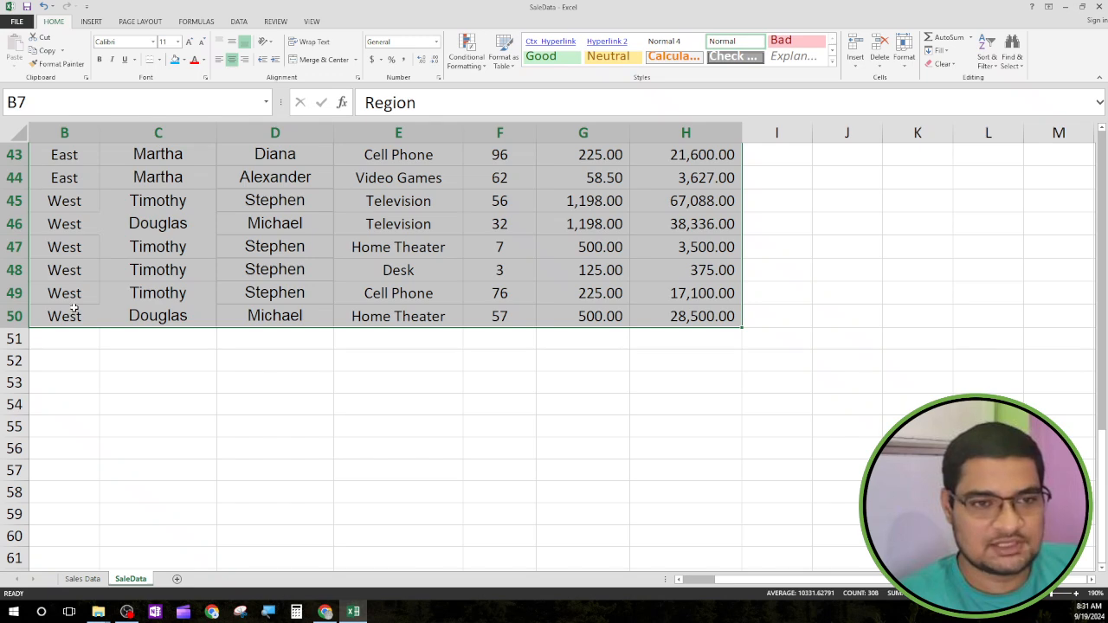
{"action": "scroll", "coordinate": [73, 316], "scroll_direction": "up", "scroll_amount": 12}
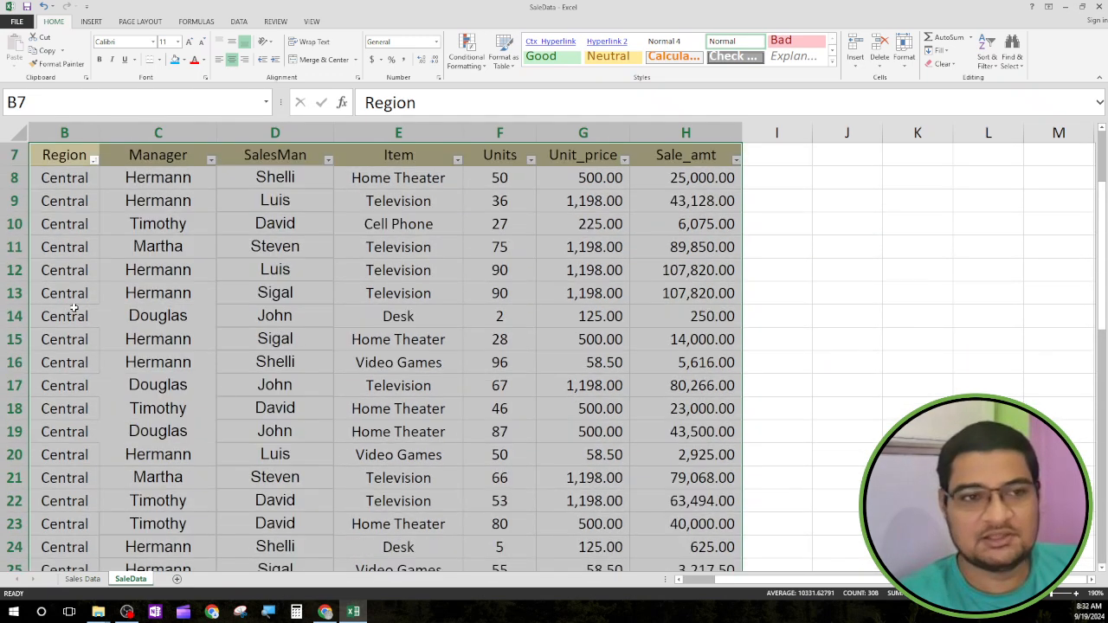
{"action": "scroll", "coordinate": [73, 309], "scroll_direction": "up", "scroll_amount": 1}
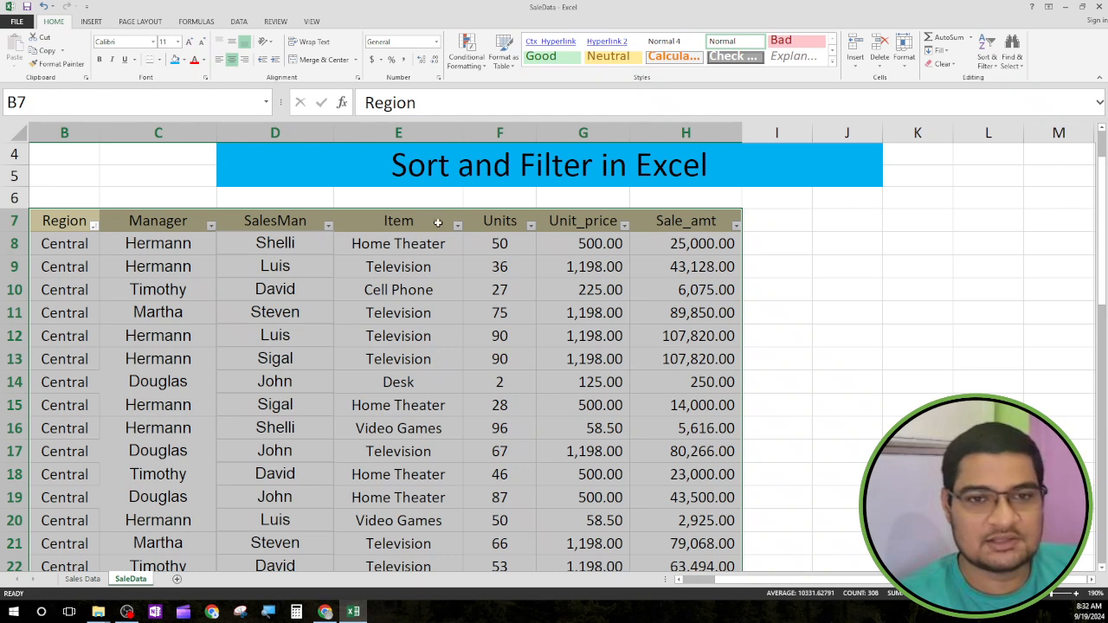
Step: Filter the Region column to show only Central and check the remaining rows through to the last one
{"action": "left_click", "coordinate": [93, 225]}
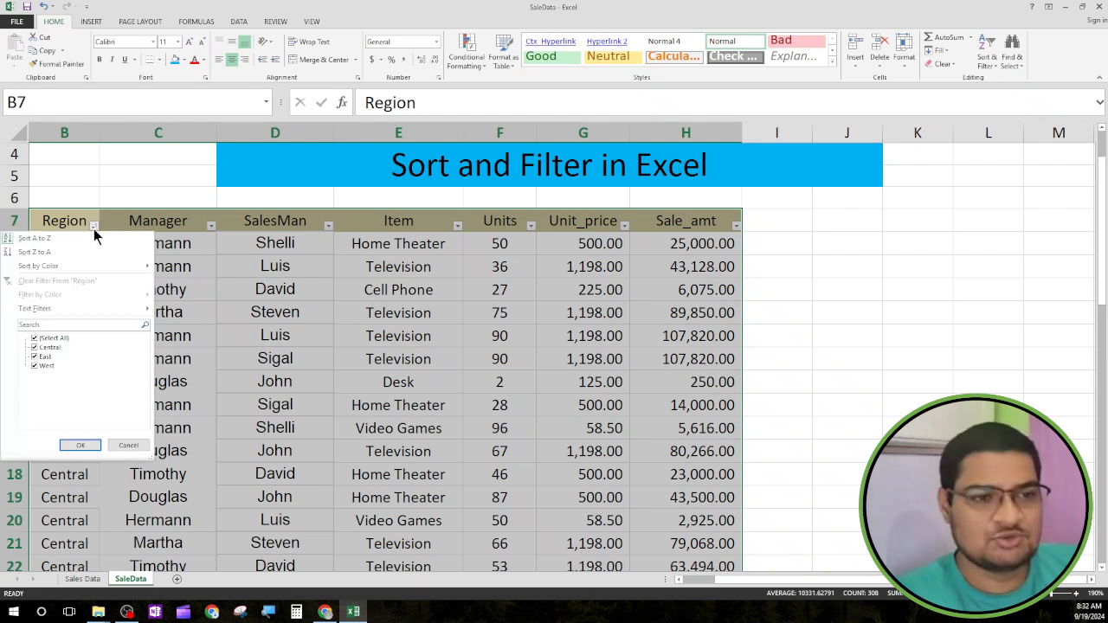
{"action": "left_click", "coordinate": [57, 338]}
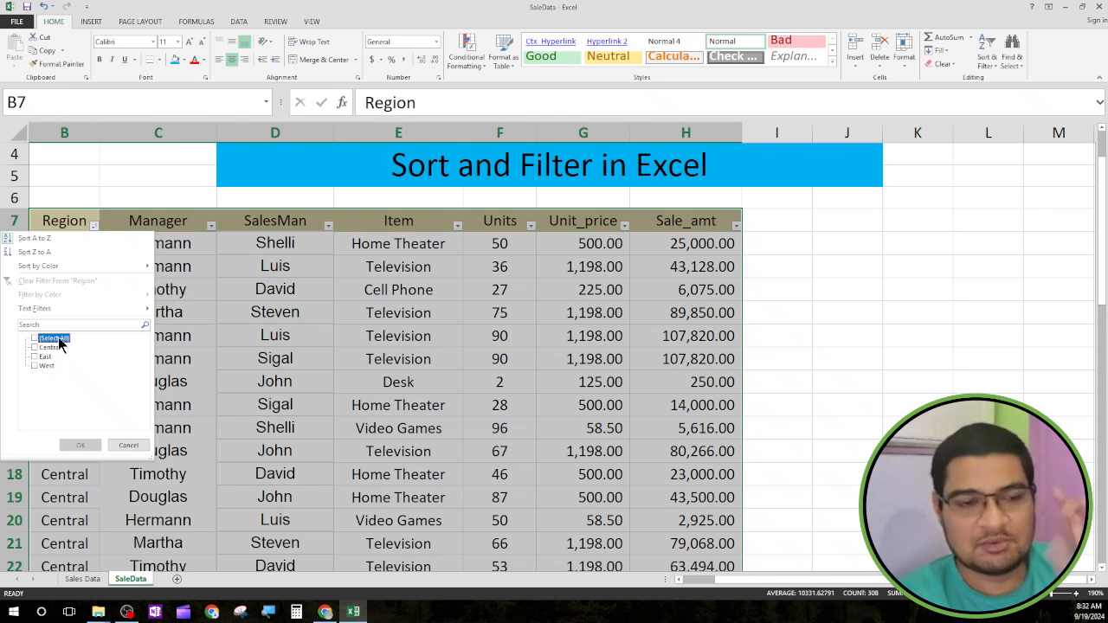
{"action": "left_click", "coordinate": [34, 347]}
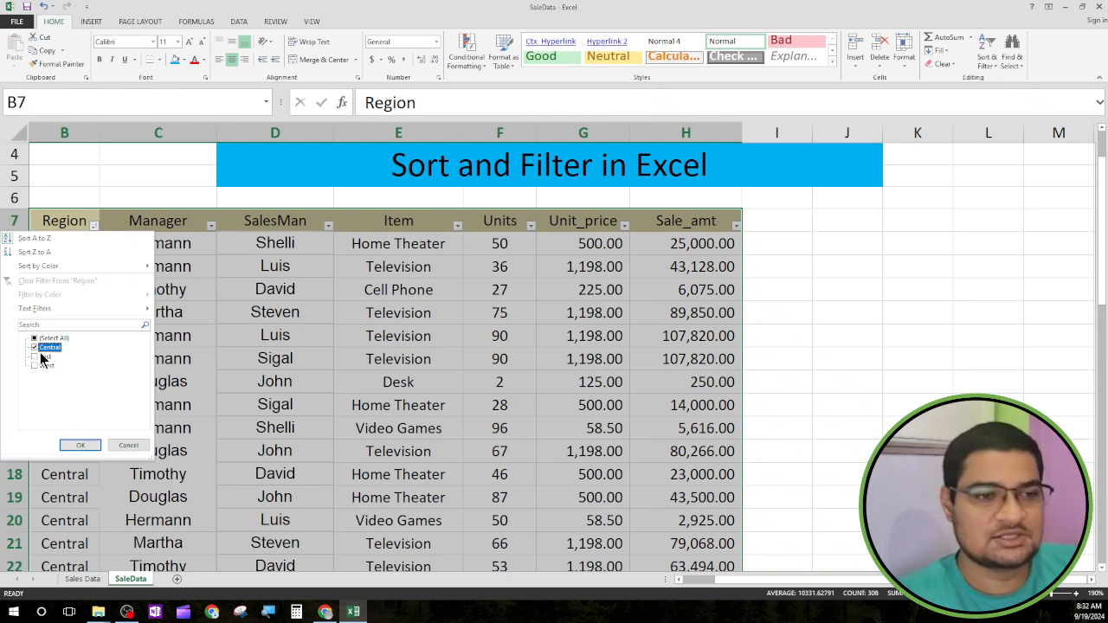
{"action": "left_click", "coordinate": [35, 357]}
{"action": "left_click", "coordinate": [34, 366]}
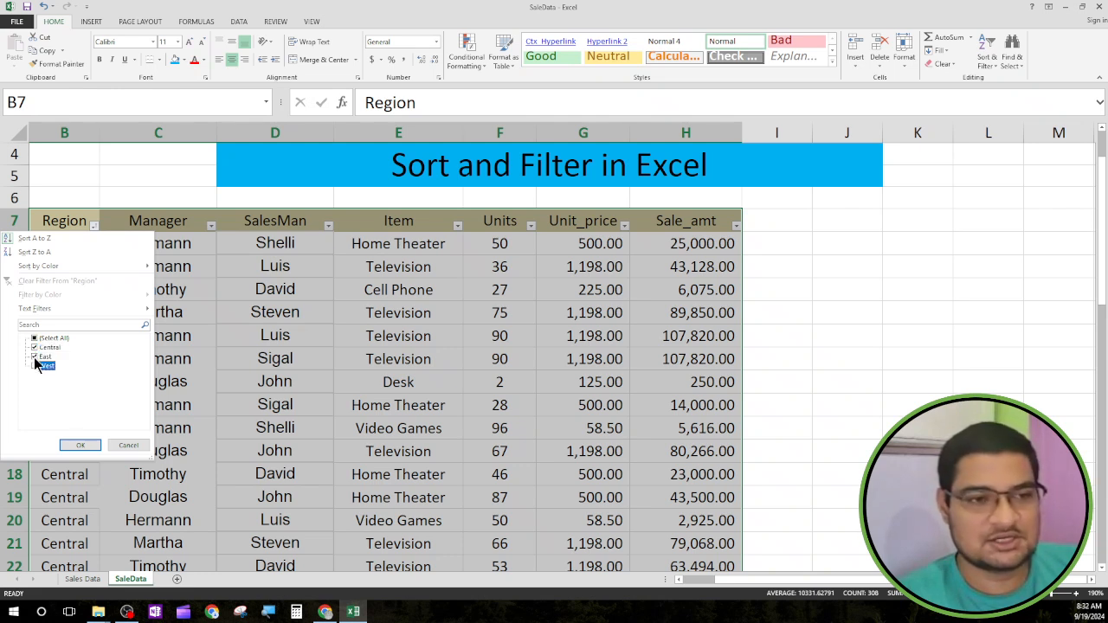
{"action": "left_click", "coordinate": [34, 366]}
{"action": "left_click", "coordinate": [35, 356]}
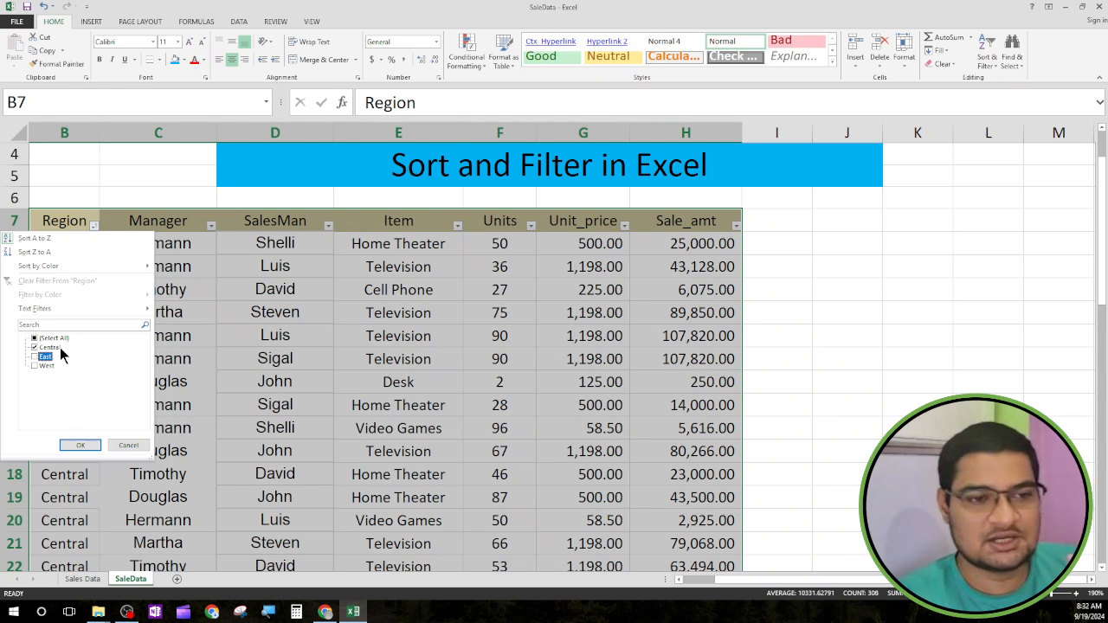
{"action": "left_click", "coordinate": [57, 348]}
{"action": "left_click", "coordinate": [43, 348]}
{"action": "left_click", "coordinate": [80, 445]}
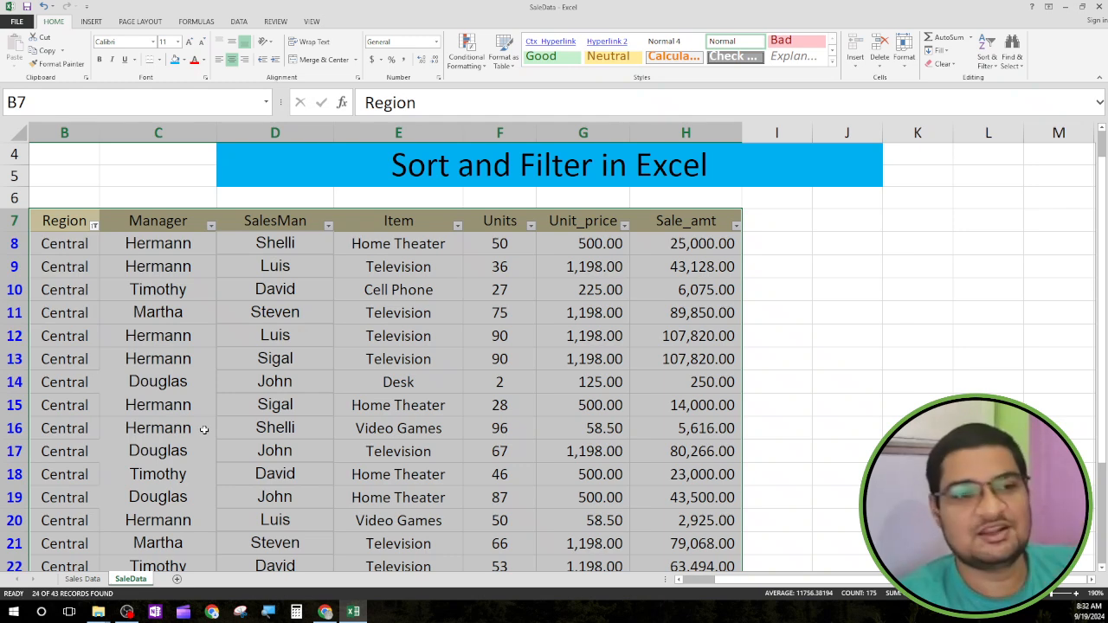
{"action": "scroll", "coordinate": [144, 361], "scroll_direction": "down", "scroll_amount": 1}
{"action": "scroll", "coordinate": [143, 362], "scroll_direction": "down", "scroll_amount": 3}
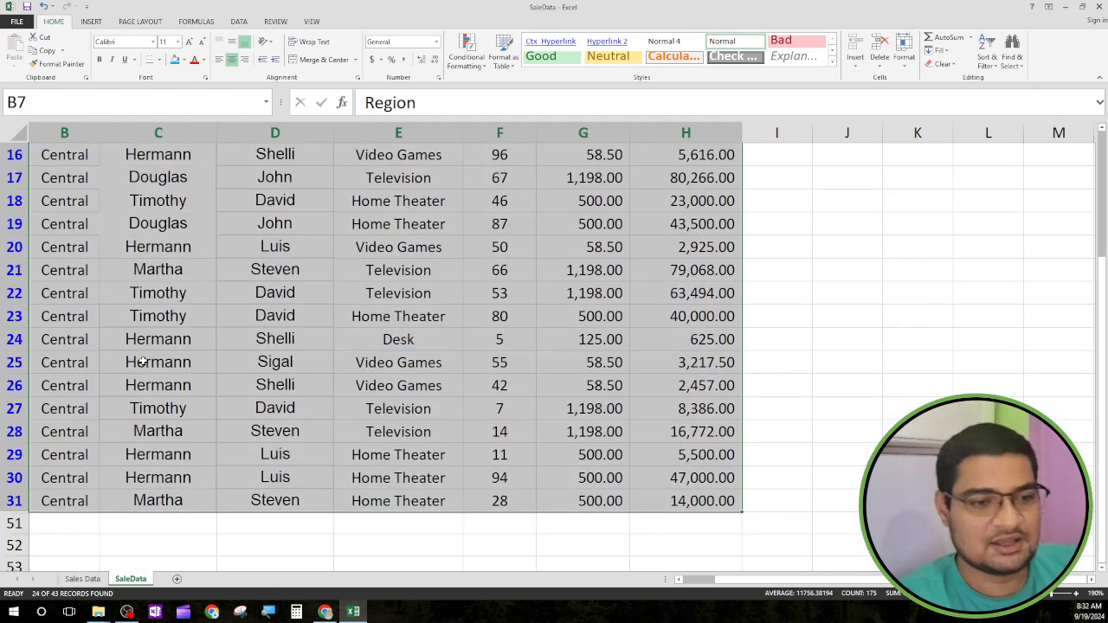
{"action": "scroll", "coordinate": [124, 469], "scroll_direction": "down", "scroll_amount": 2}
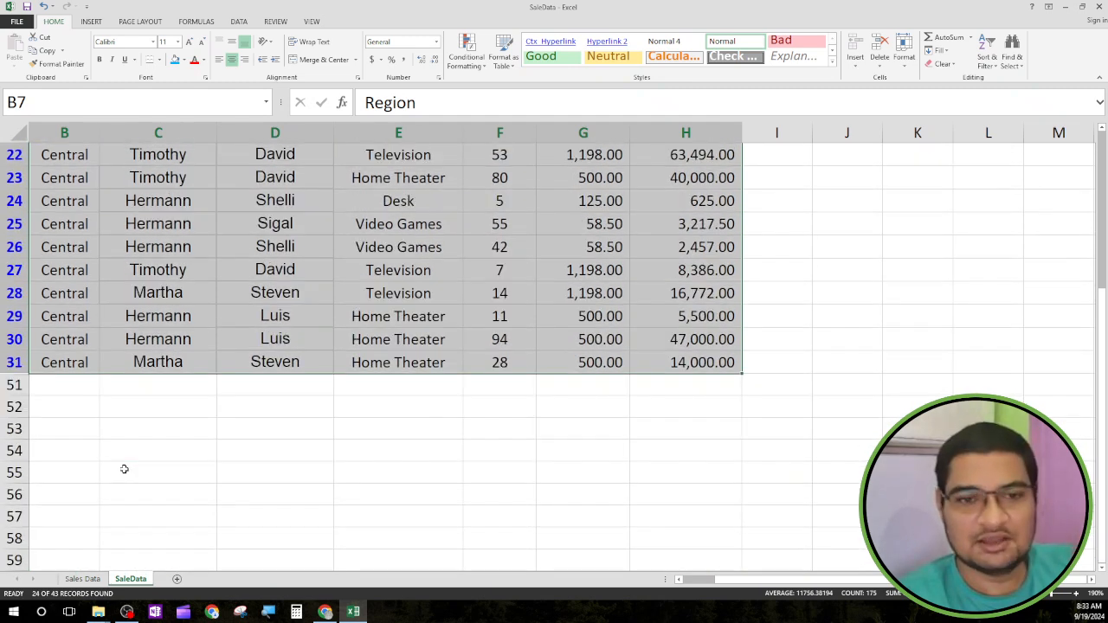
{"action": "scroll", "coordinate": [124, 469], "scroll_direction": "up", "scroll_amount": 6}
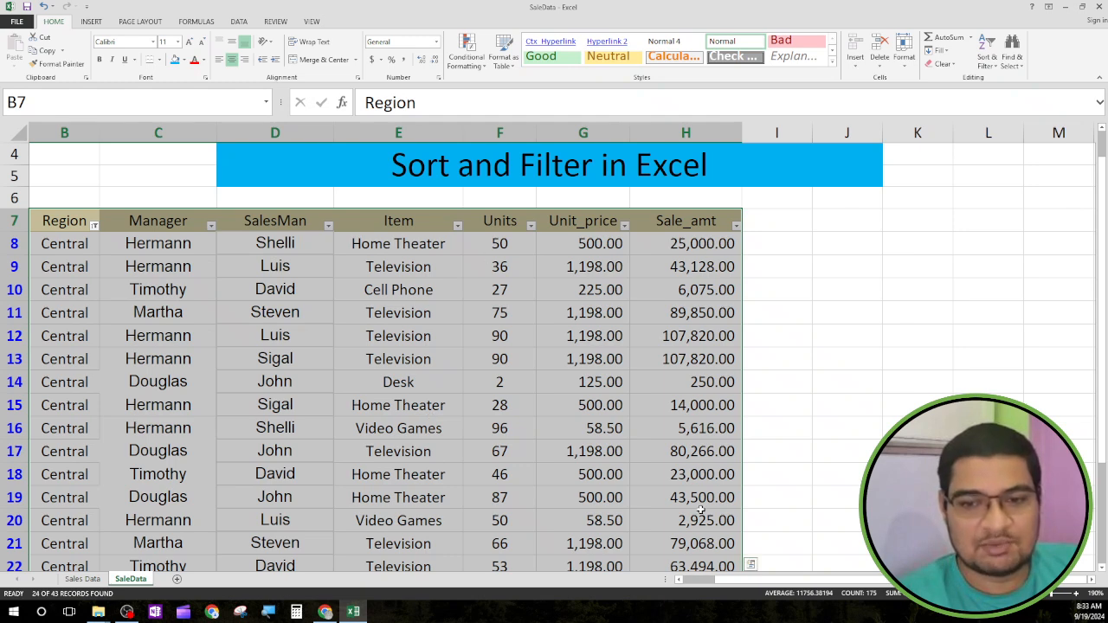
Step: Total the Central region's sale amounts in H51 with the formula =SUM(H8:H31)
{"action": "scroll", "coordinate": [700, 511], "scroll_direction": "down", "scroll_amount": 5}
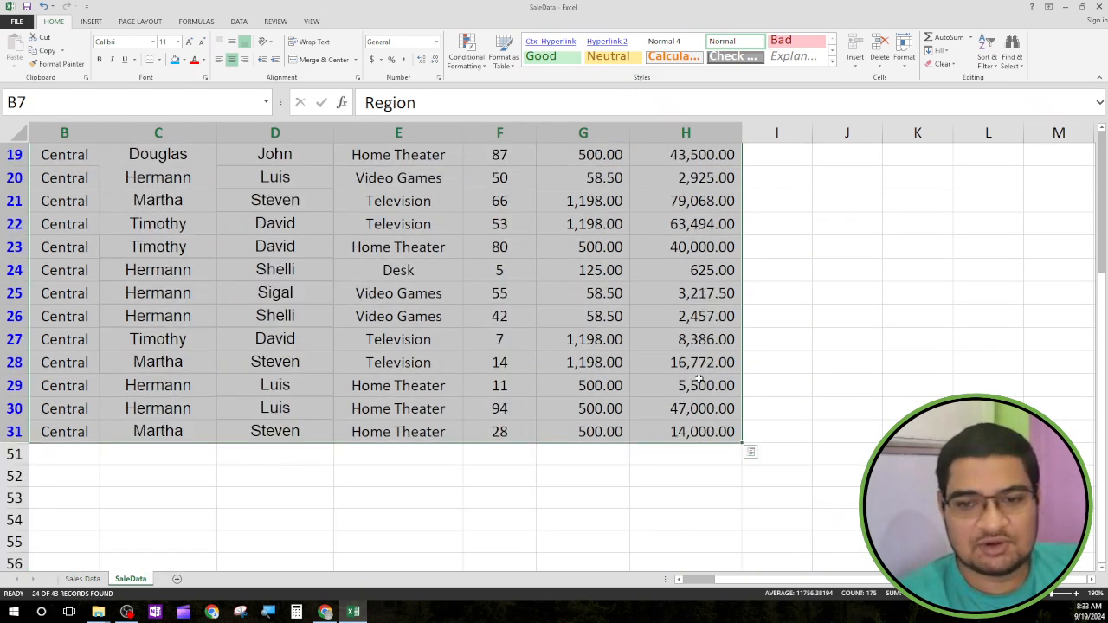
{"action": "left_click", "coordinate": [688, 468]}
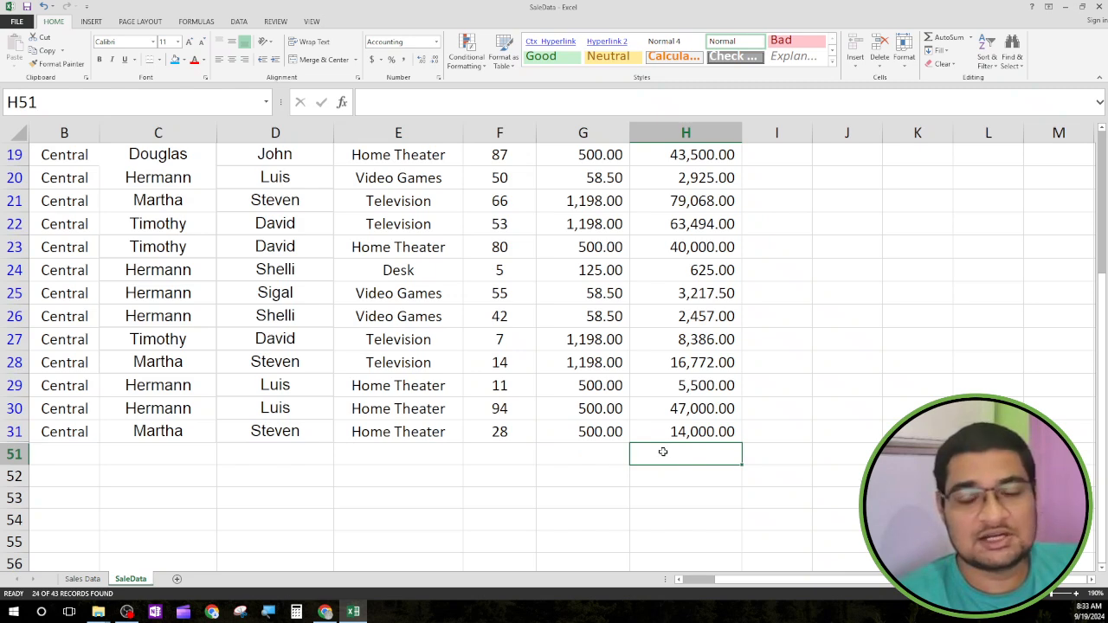
{"action": "scroll", "coordinate": [675, 452], "scroll_direction": "up", "scroll_amount": 6}
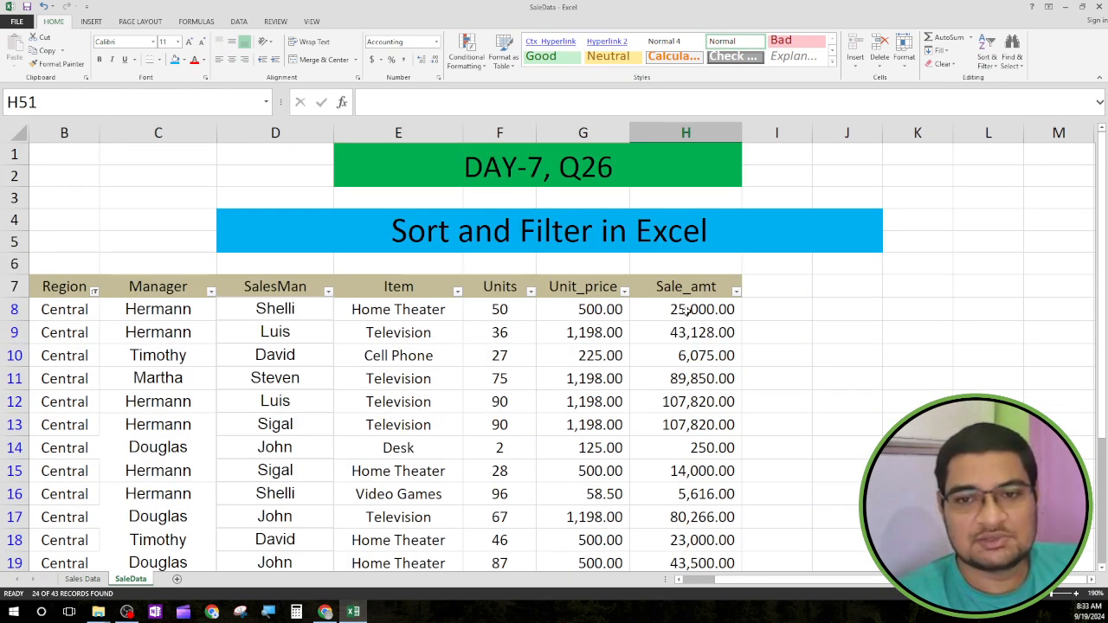
{"action": "scroll", "coordinate": [701, 501], "scroll_direction": "down", "scroll_amount": 8}
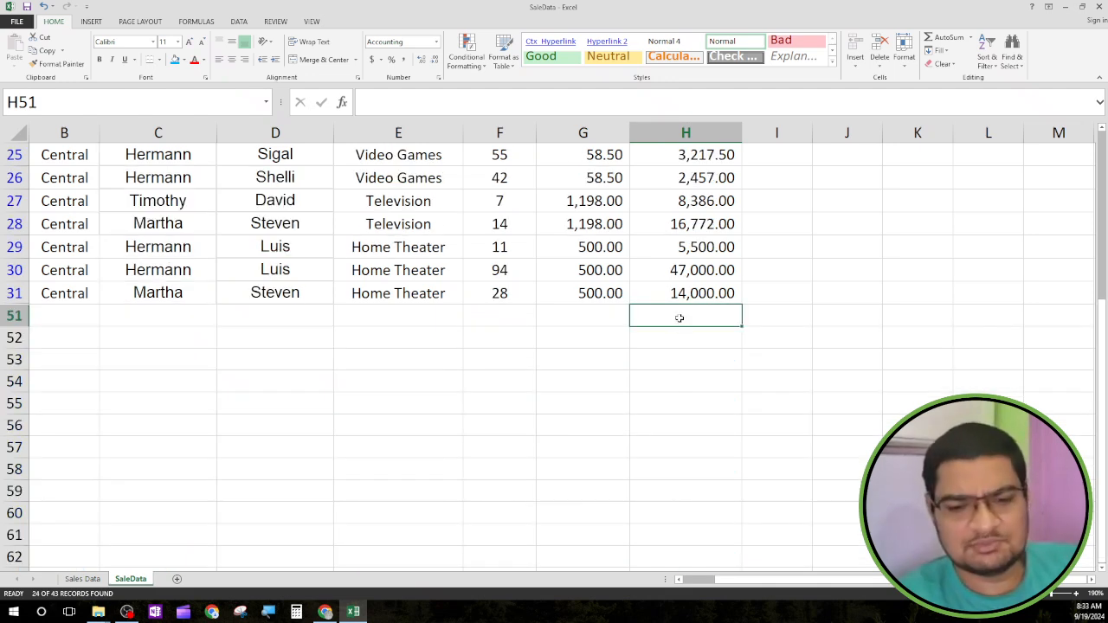
{"action": "type", "text": "=s"}
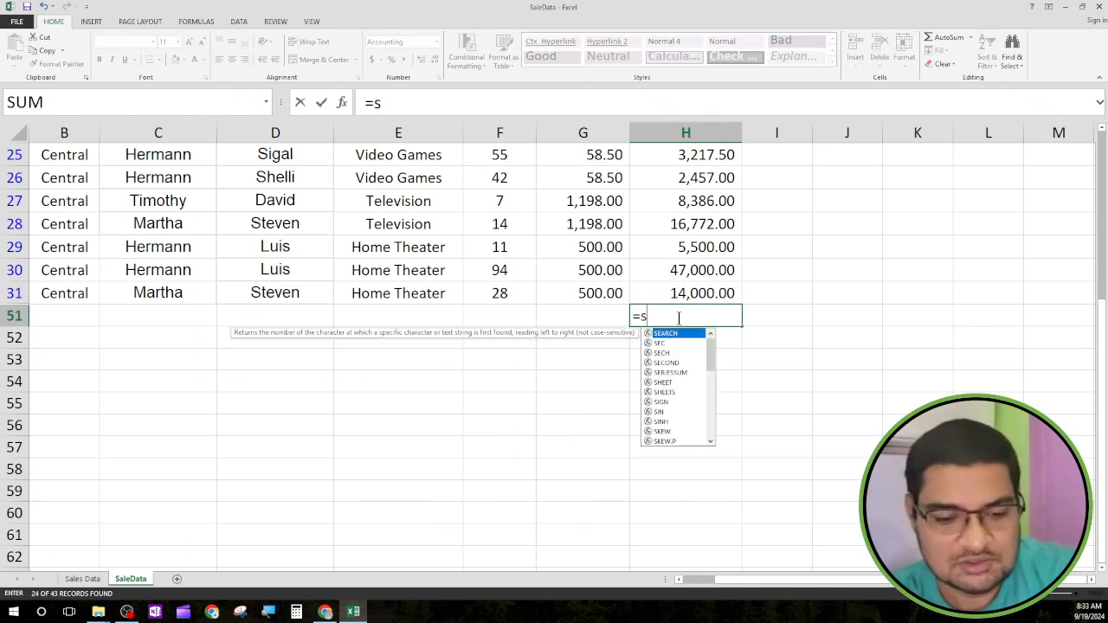
{"action": "type", "text": "um("}
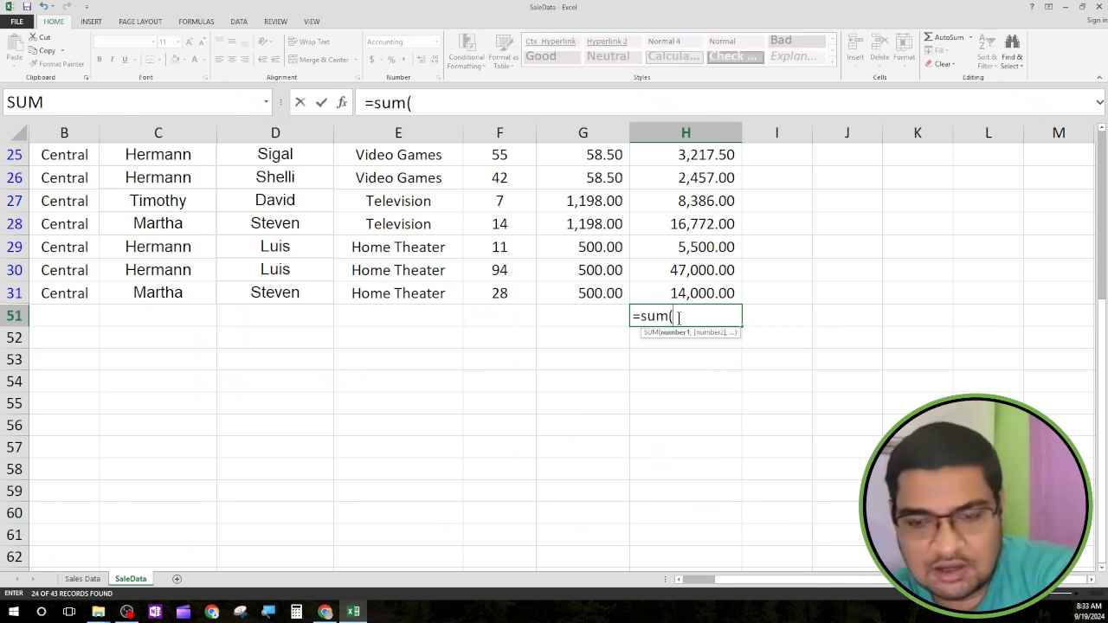
{"action": "scroll", "coordinate": [693, 311], "scroll_direction": "up", "scroll_amount": 8}
{"action": "left_click_drag", "start_coordinate": [699, 309], "coordinate": [699, 549]}
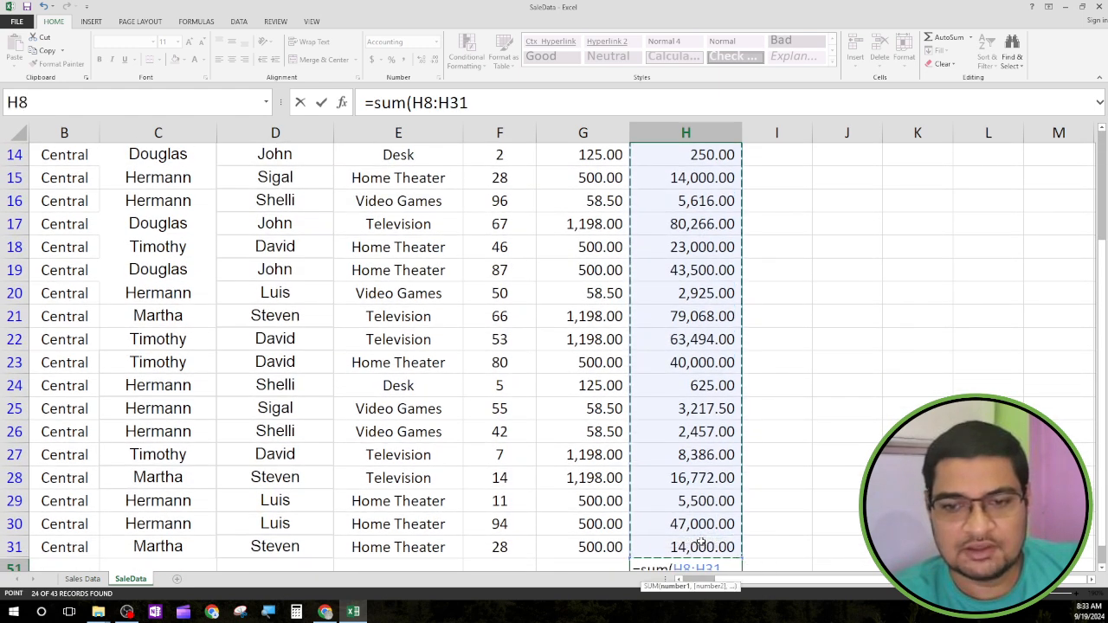
{"action": "left_click", "coordinate": [490, 102]}
{"action": "type", "text": ")"}
{"action": "key", "text": "Return"}
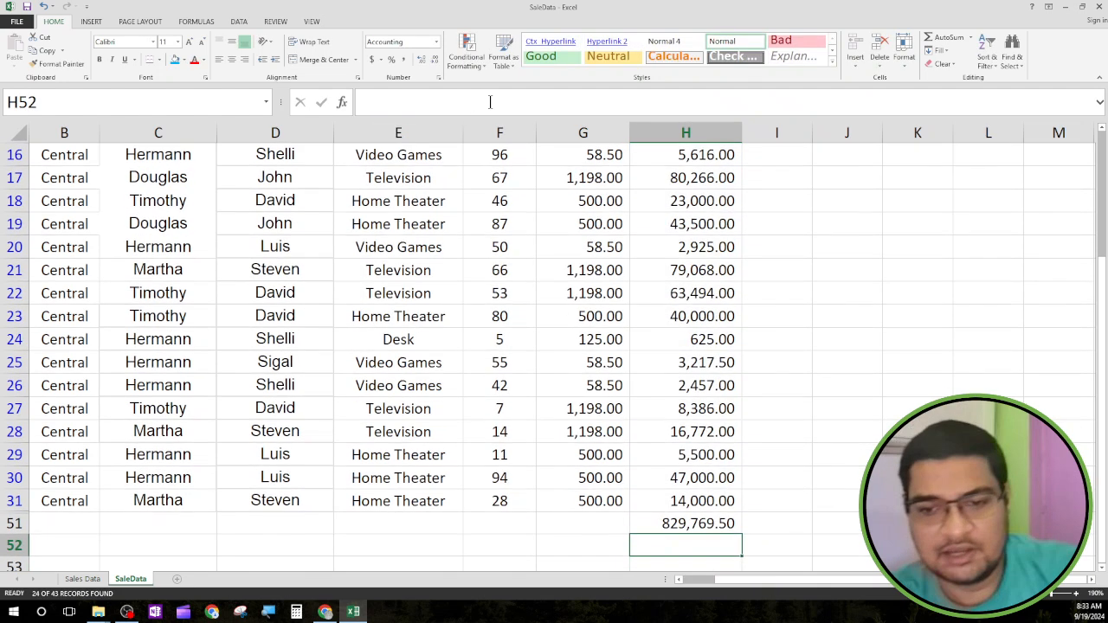
Step: Highlight the total below the Sale_amt column, cell H51, with a blue fill
{"action": "scroll", "coordinate": [782, 460], "scroll_direction": "down", "scroll_amount": 2}
{"action": "left_click", "coordinate": [645, 386]}
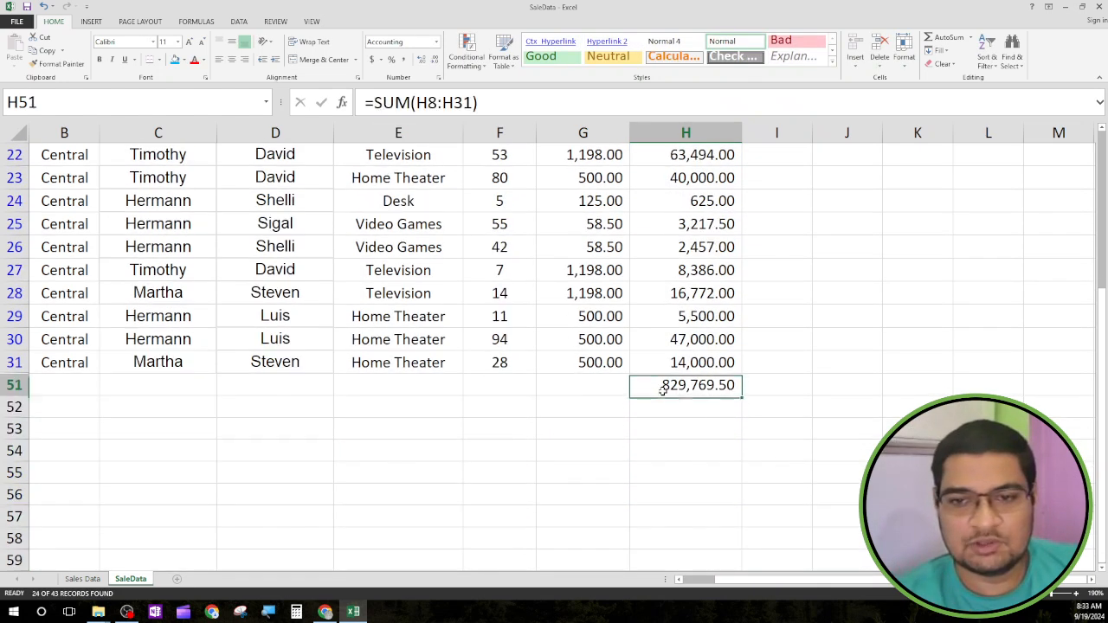
{"action": "left_click", "coordinate": [176, 60]}
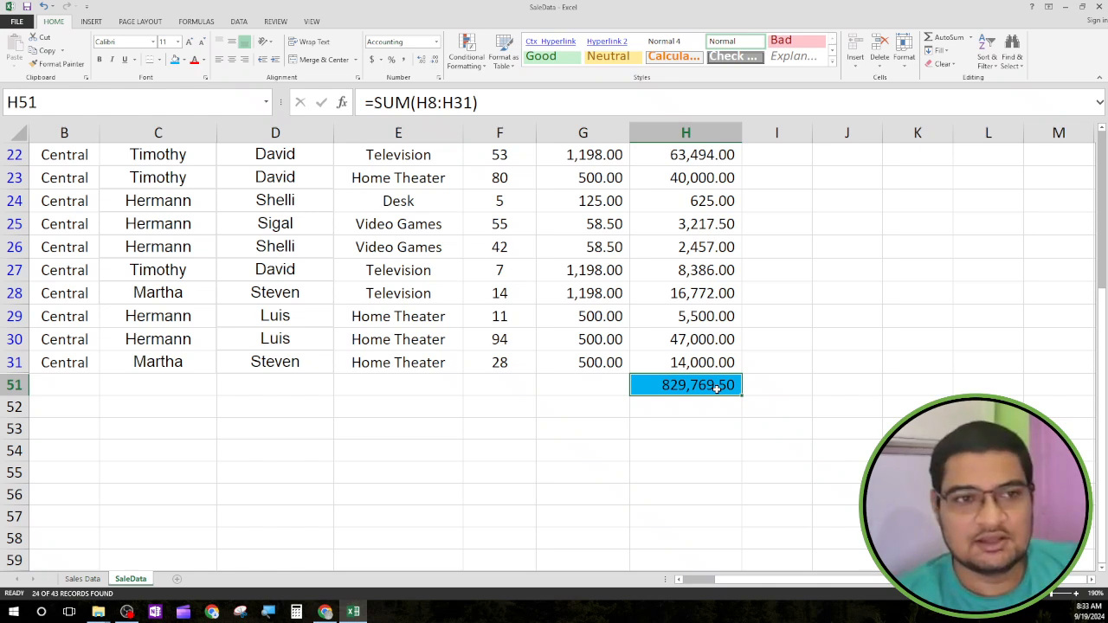
{"action": "scroll", "coordinate": [717, 387], "scroll_direction": "up", "scroll_amount": 2}
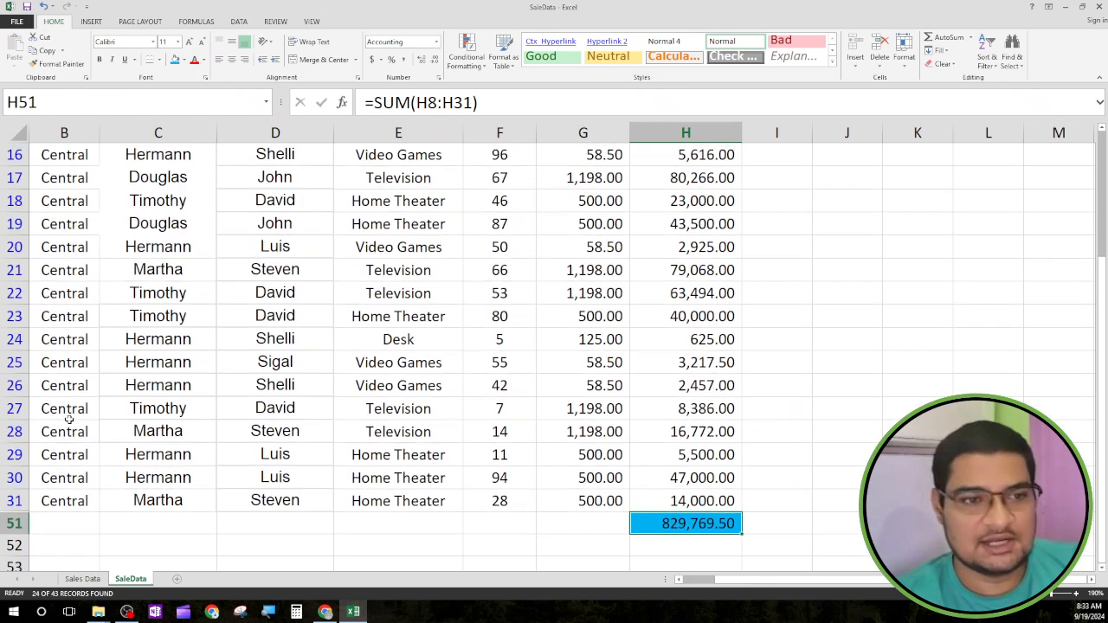
{"action": "scroll", "coordinate": [485, 270], "scroll_direction": "up", "scroll_amount": 3}
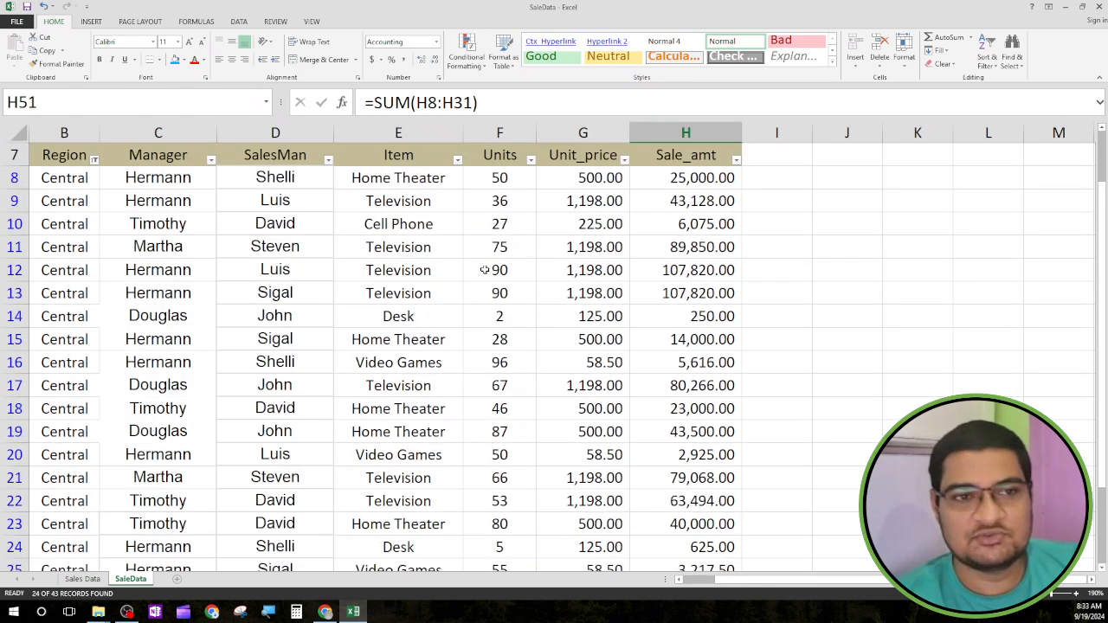
{"action": "scroll", "coordinate": [510, 345], "scroll_direction": "down", "scroll_amount": 5}
{"action": "left_click", "coordinate": [658, 450]}
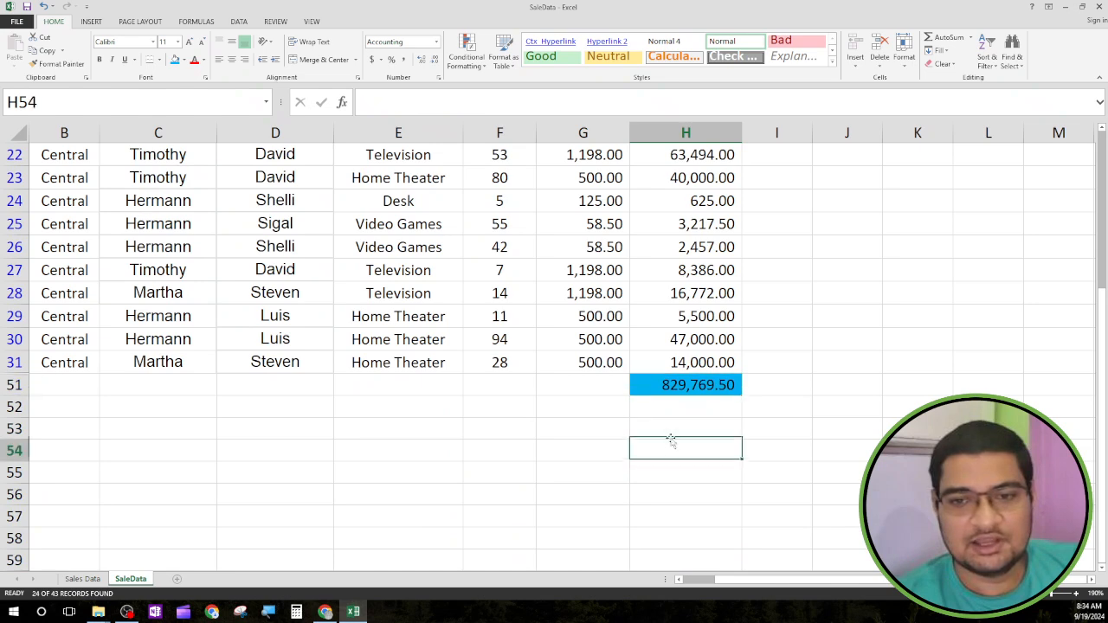
Step: Clear the SUM formula from H51, keeping the cell's blue fill
{"action": "left_click", "coordinate": [701, 388]}
{"action": "key", "text": "Delete"}
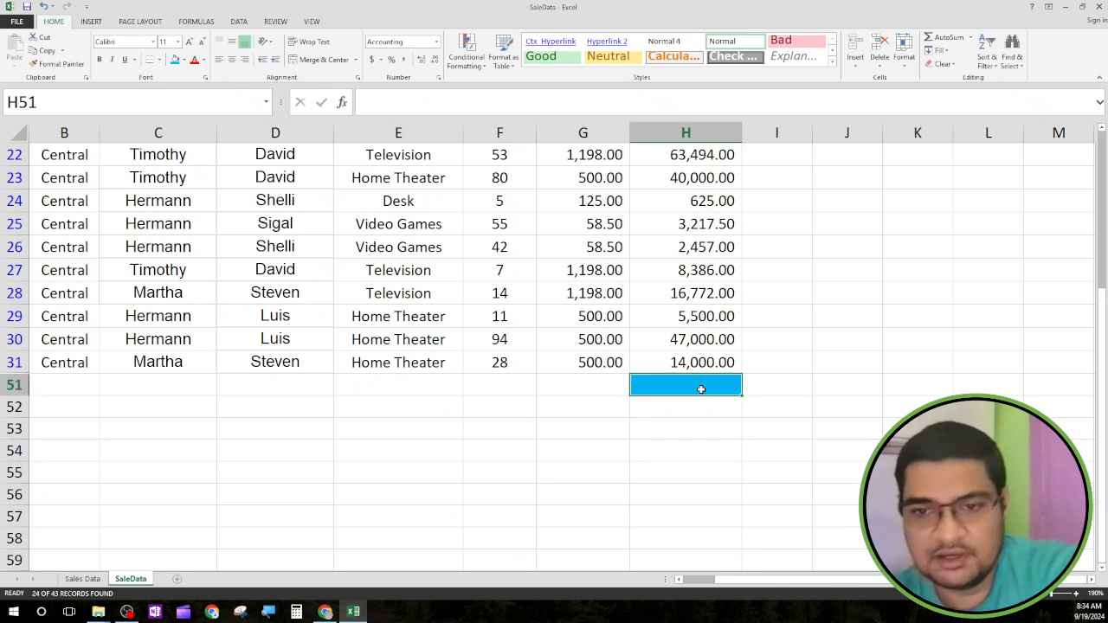
{"action": "left_click", "coordinate": [710, 464]}
Step: Total the Central sale amounts in H8:H31 with the Quick Analysis Sum, placing the result in H51
{"action": "scroll", "coordinate": [702, 407], "scroll_direction": "up", "scroll_amount": 7}
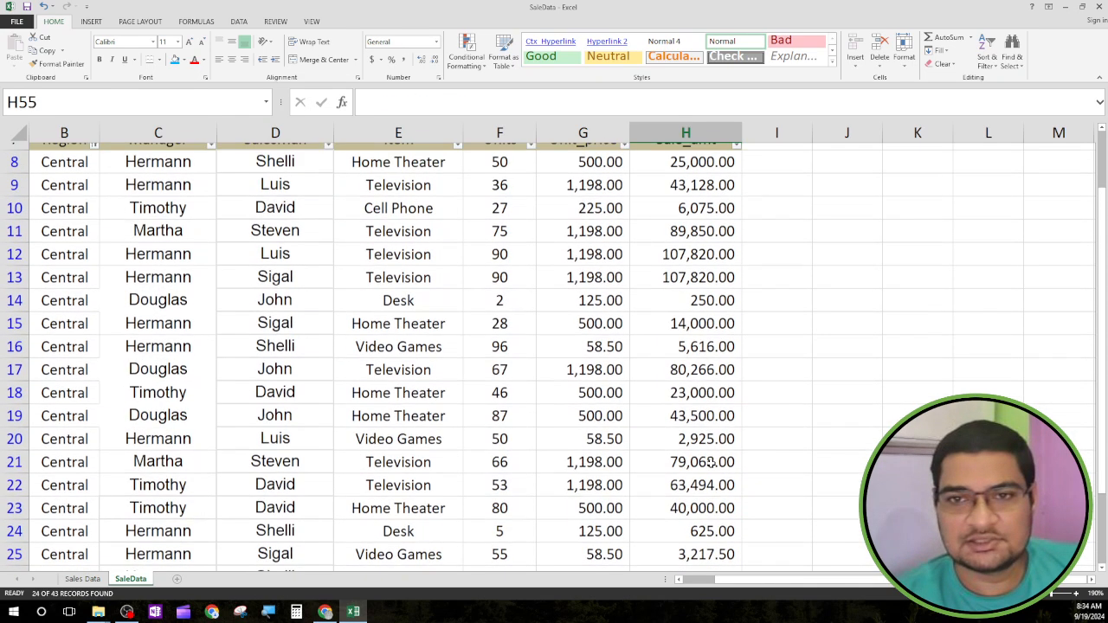
{"action": "left_click_drag", "start_coordinate": [698, 311], "coordinate": [697, 546]}
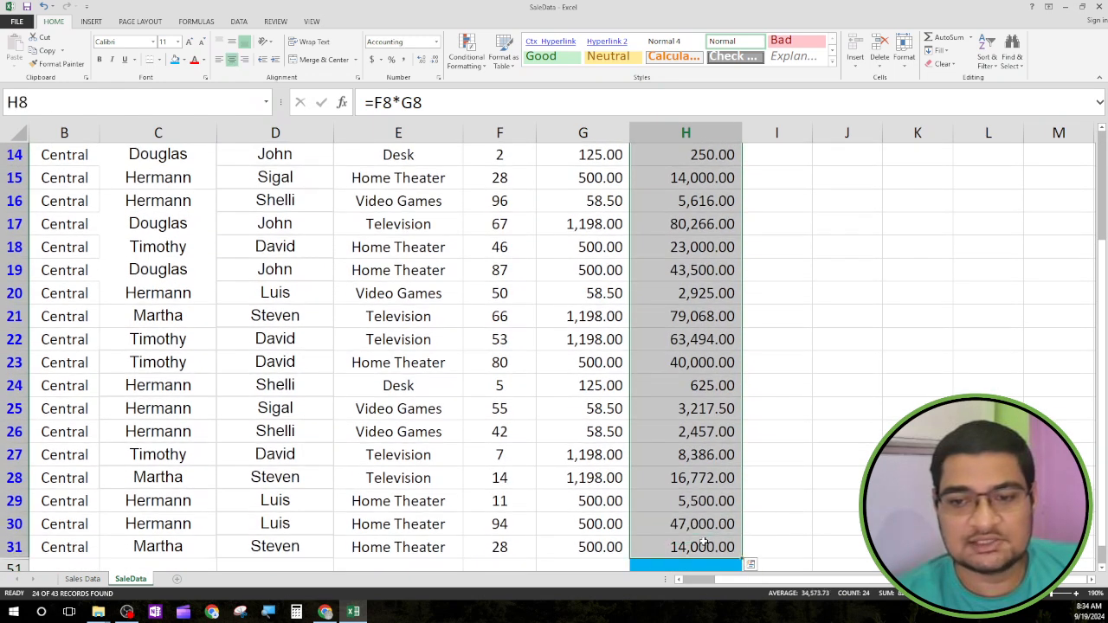
{"action": "left_click", "coordinate": [749, 564]}
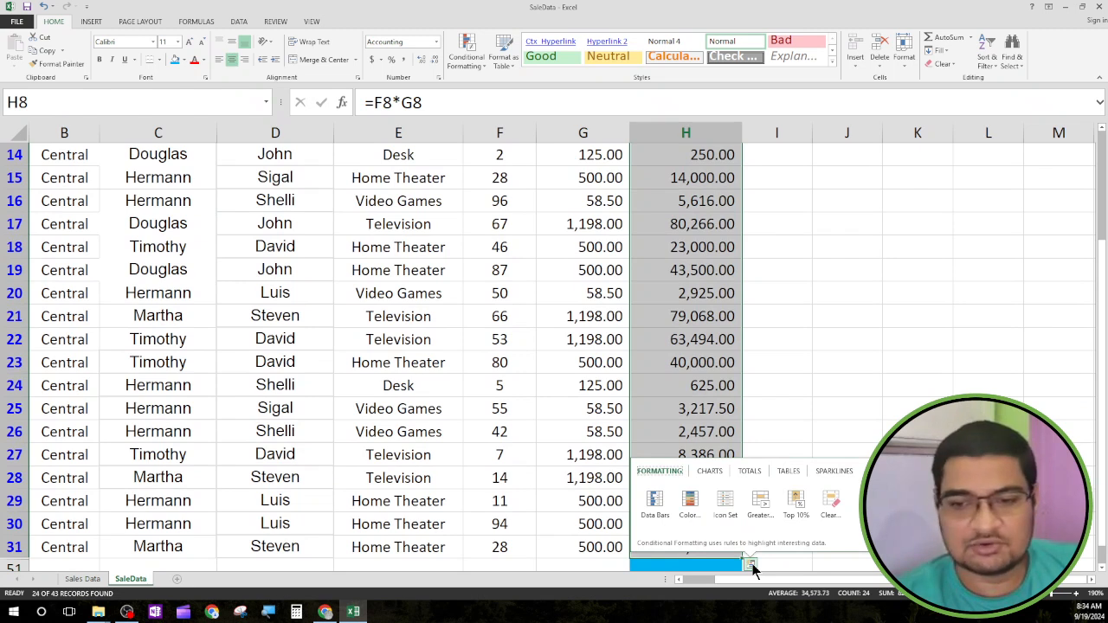
{"action": "left_click", "coordinate": [749, 471]}
{"action": "left_click", "coordinate": [662, 506]}
{"action": "scroll", "coordinate": [836, 489], "scroll_direction": "down", "scroll_amount": 2}
{"action": "left_click", "coordinate": [693, 431]}
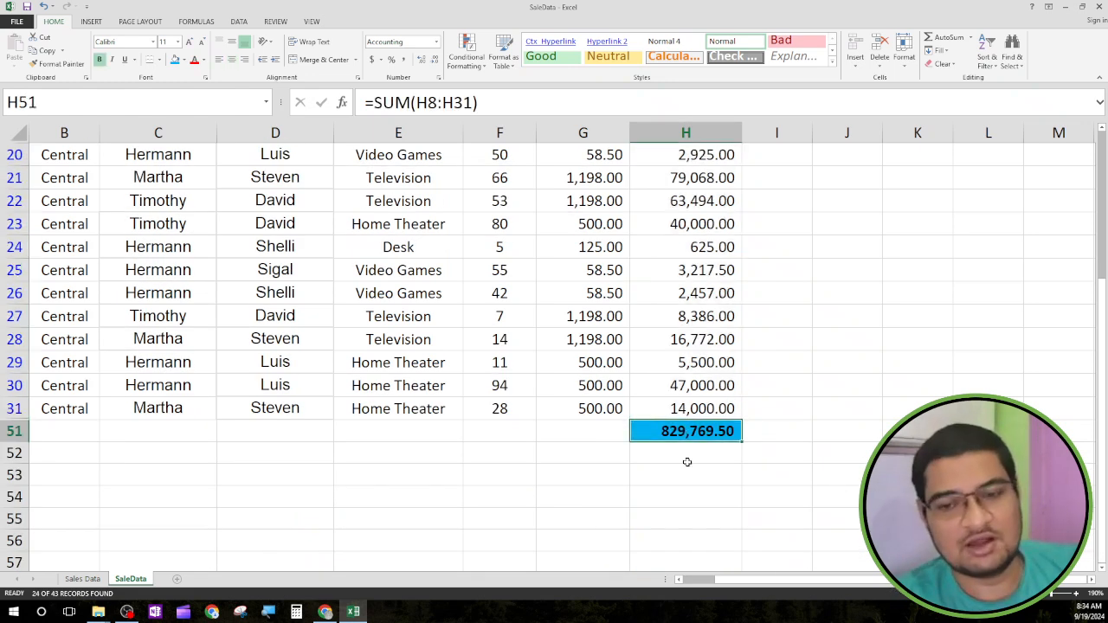
Step: Remove the Quick Analysis sum formula from H51 so that the cell is empty
{"action": "left_click", "coordinate": [492, 106]}
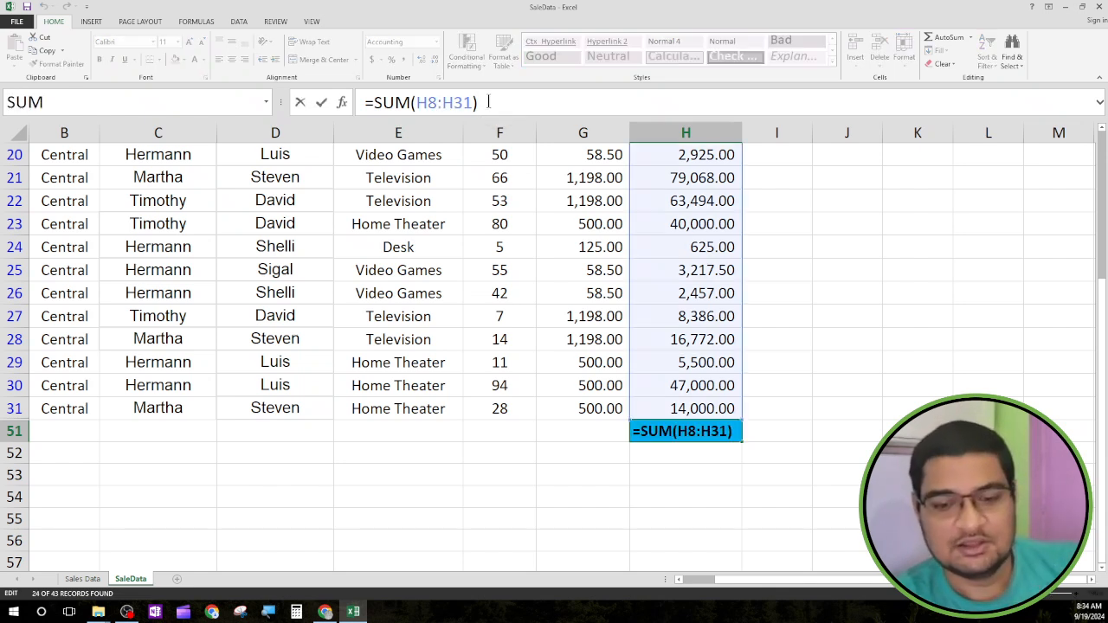
{"action": "key", "text": "BackSpace"}
{"action": "key", "text": "BackSpace"}
{"action": "key", "text": "BackSpace"}
{"action": "key", "text": "Escape"}
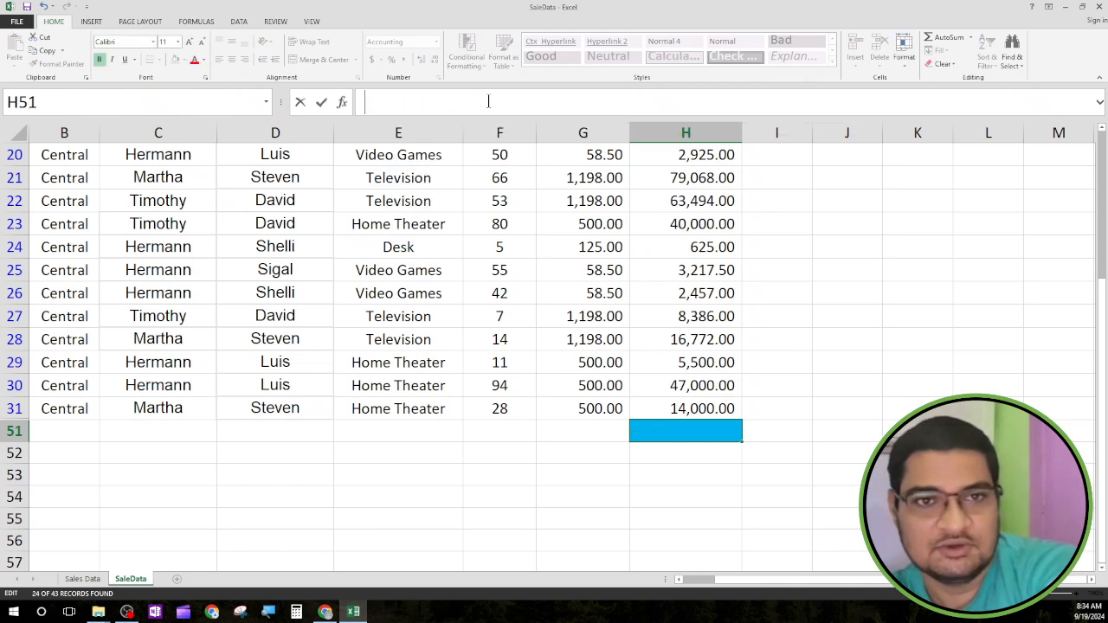
{"action": "left_click", "coordinate": [376, 487]}
{"action": "right_click", "coordinate": [431, 495]}
{"action": "key", "text": "Escape"}
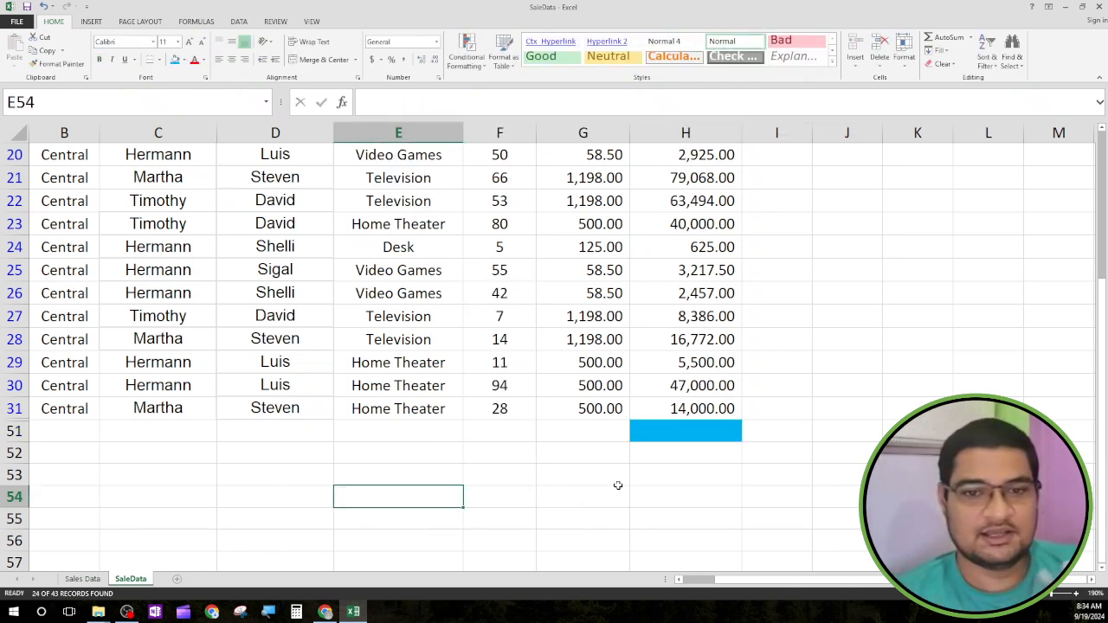
Step: Change the Region filter from Central to East only
{"action": "scroll", "coordinate": [601, 500], "scroll_direction": "up", "scroll_amount": 7}
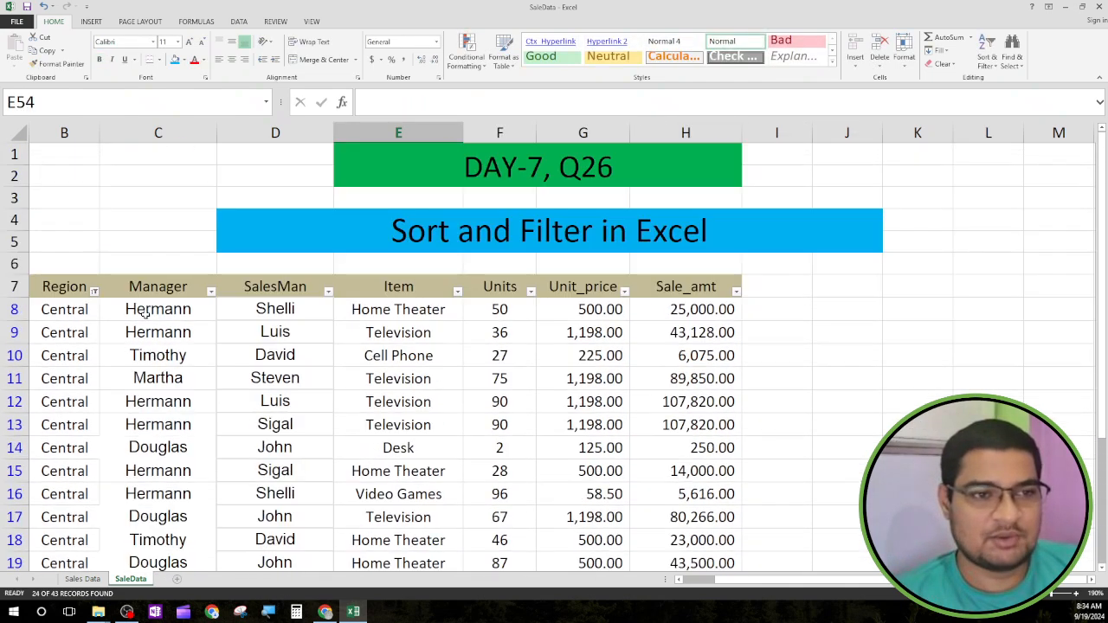
{"action": "left_click", "coordinate": [95, 291]}
{"action": "left_click", "coordinate": [49, 414]}
{"action": "left_click", "coordinate": [49, 423]}
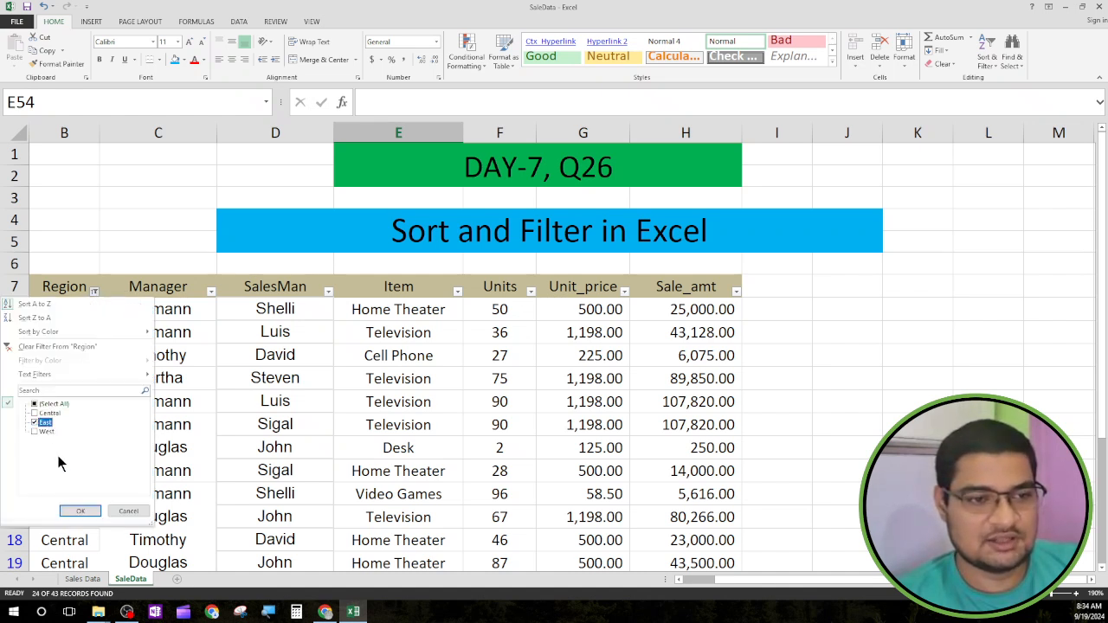
{"action": "left_click", "coordinate": [80, 511]}
Step: Total the East sale amounts in H32:H44 with the Quick Analysis Sum, placing the result in H51
{"action": "scroll", "coordinate": [134, 503], "scroll_direction": "down", "scroll_amount": 2}
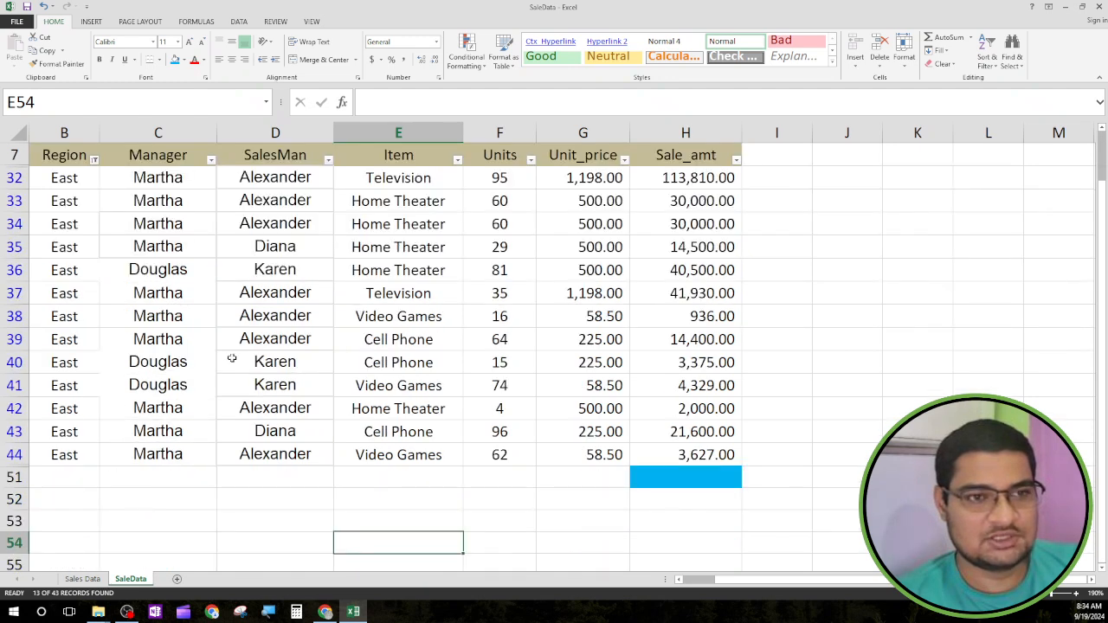
{"action": "left_click_drag", "start_coordinate": [699, 180], "coordinate": [713, 447]}
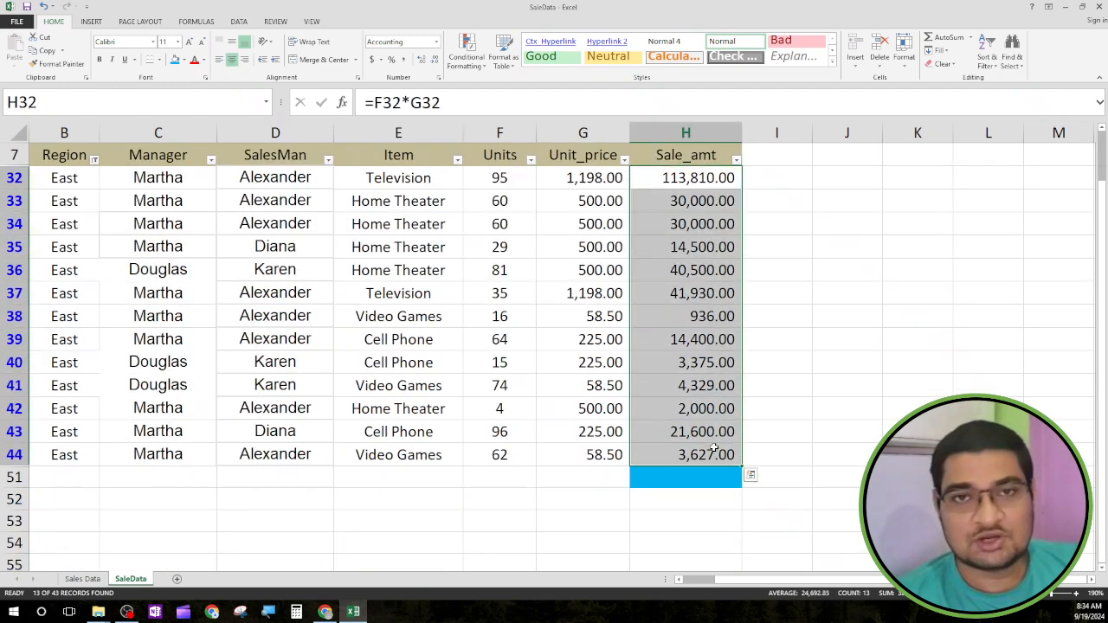
{"action": "left_click", "coordinate": [750, 475]}
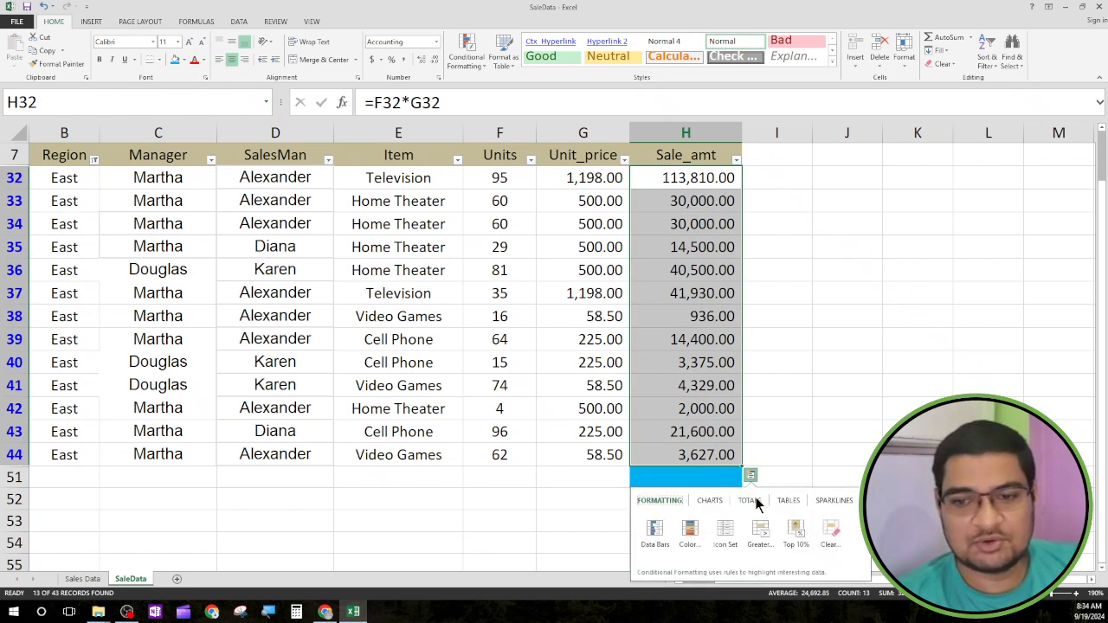
{"action": "left_click", "coordinate": [751, 501]}
{"action": "left_click", "coordinate": [662, 535]}
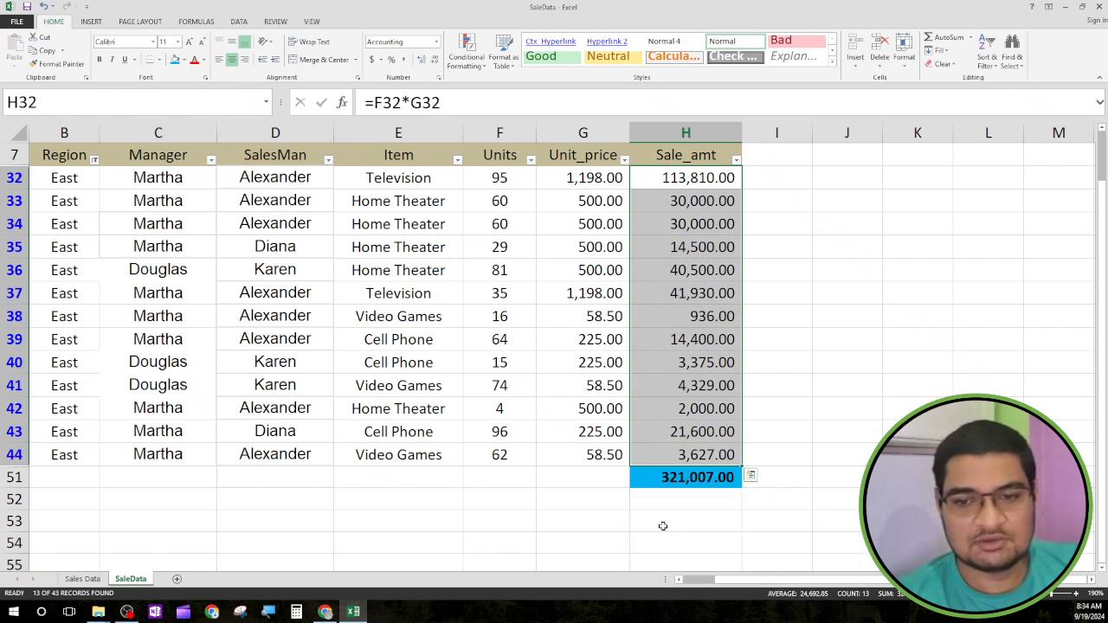
{"action": "left_click", "coordinate": [684, 518]}
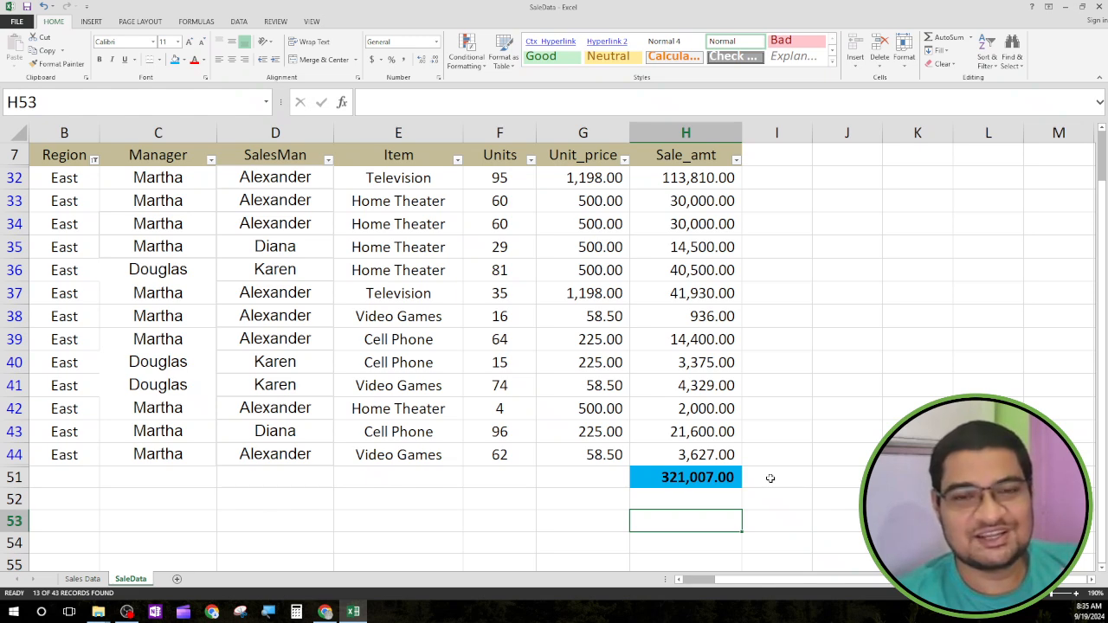
Step: Delete the East total from H51, leaving the cell empty
{"action": "scroll", "coordinate": [770, 478], "scroll_direction": "up", "scroll_amount": 2}
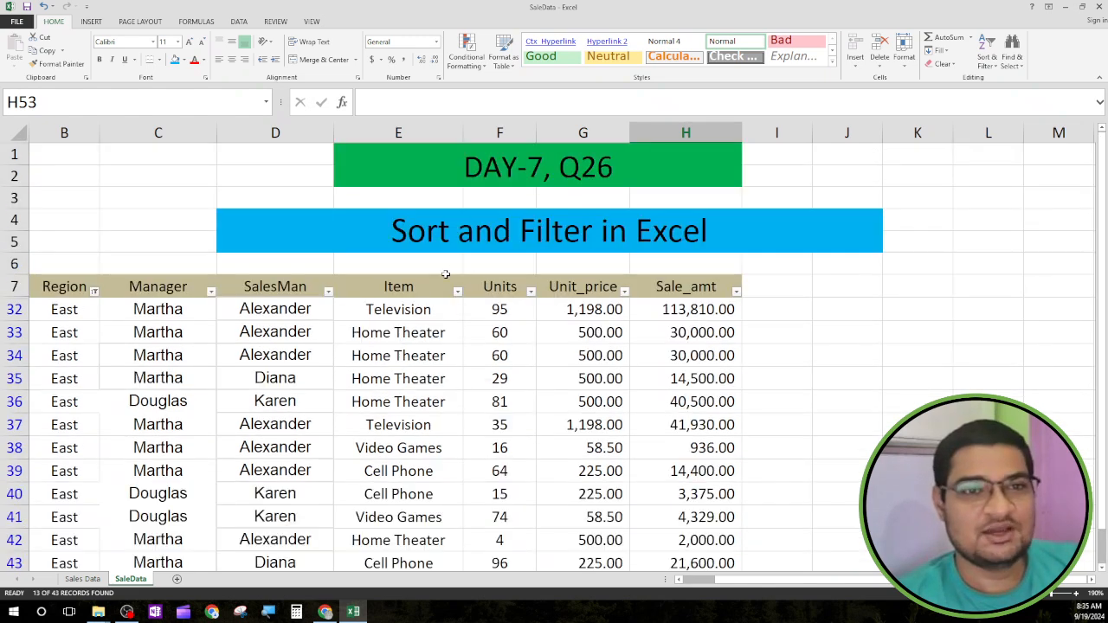
{"action": "scroll", "coordinate": [444, 272], "scroll_direction": "down", "scroll_amount": 2}
{"action": "left_click", "coordinate": [660, 458]}
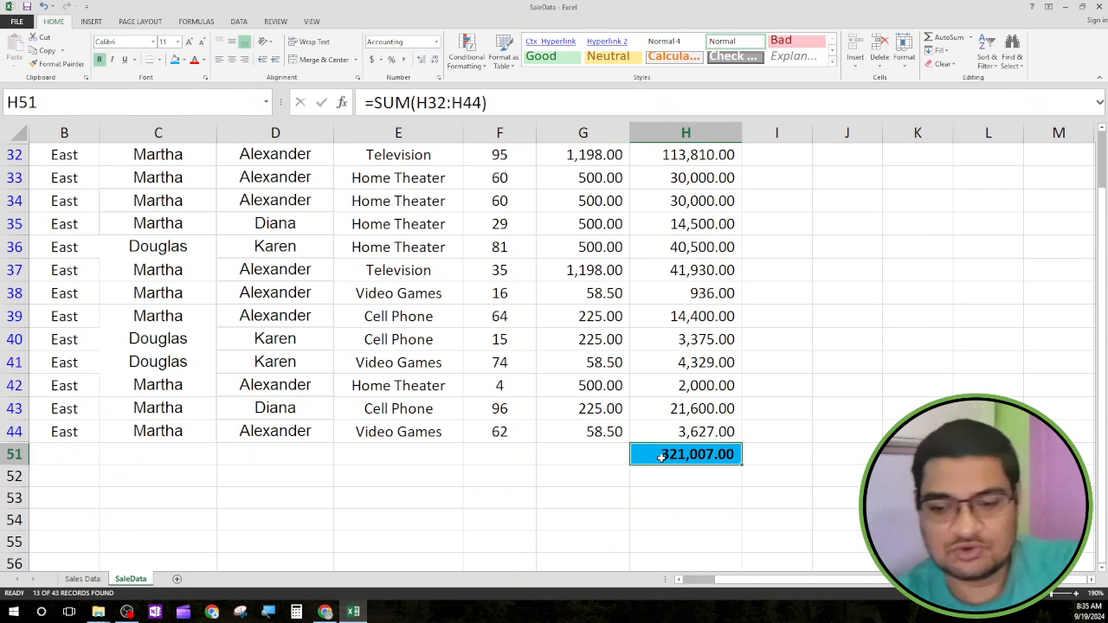
{"action": "key", "text": "Delete"}
{"action": "left_click", "coordinate": [562, 480]}
Step: Sort the filtered East rows by the Manager column from A to Z
{"action": "scroll", "coordinate": [456, 506], "scroll_direction": "up", "scroll_amount": 2}
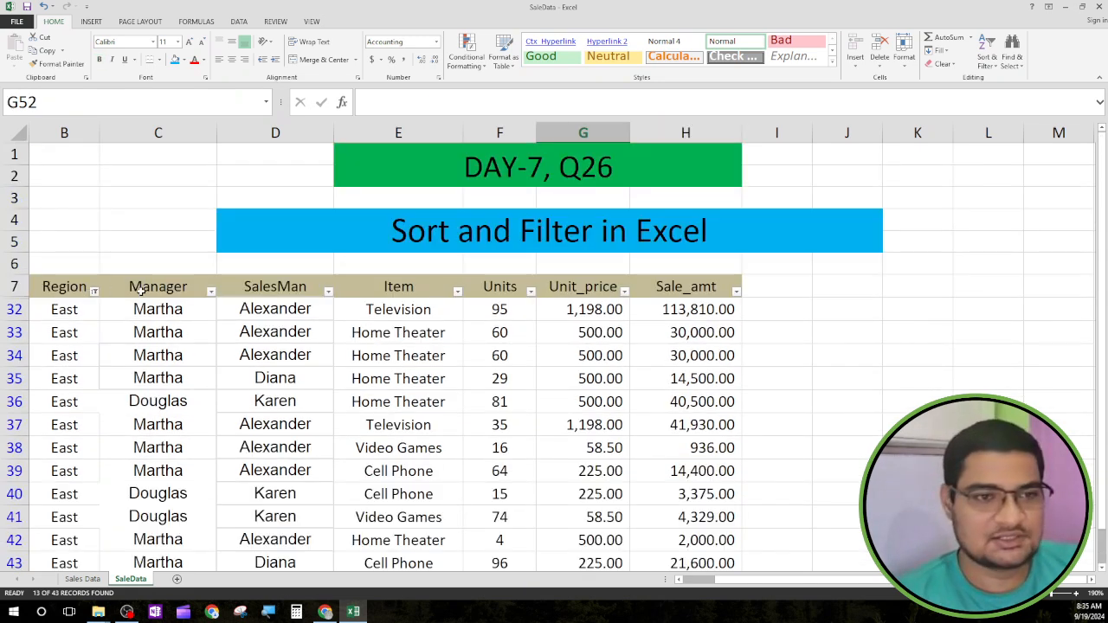
{"action": "left_click", "coordinate": [210, 291]}
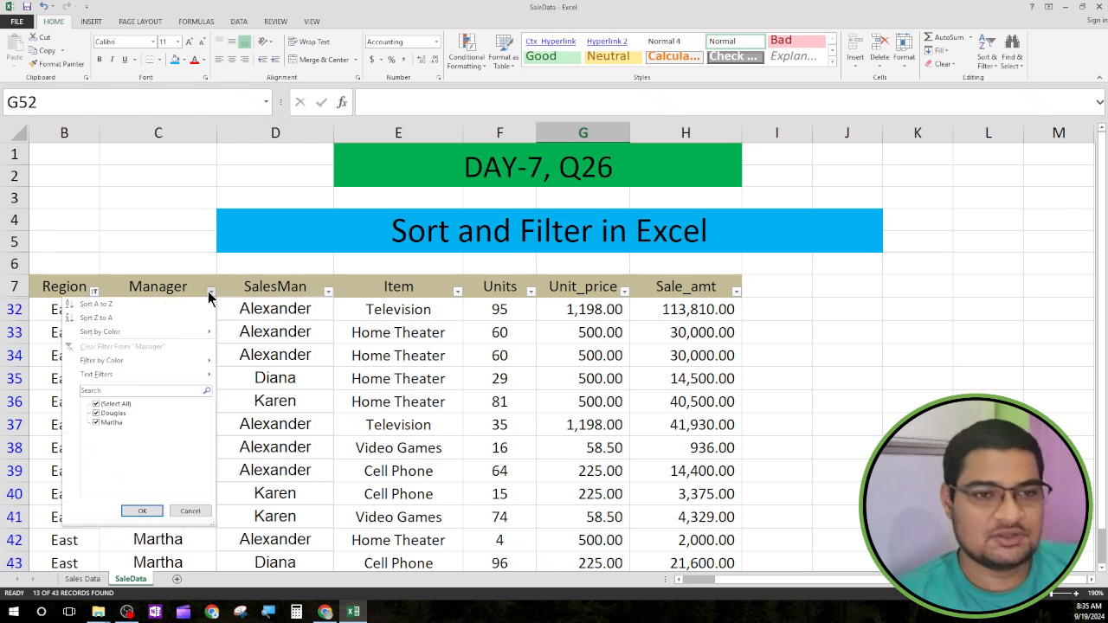
{"action": "left_click", "coordinate": [210, 292]}
{"action": "left_click", "coordinate": [212, 295]}
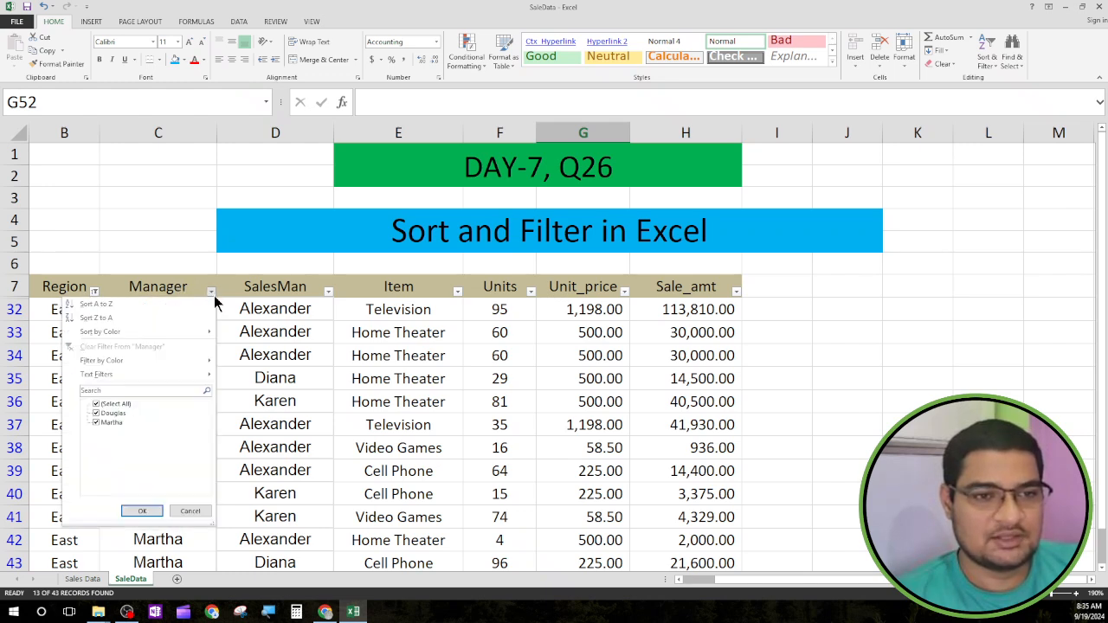
{"action": "left_click", "coordinate": [125, 309]}
Step: Examine the sorted East rows, checking which salesmen are grouped under each manager
{"action": "scroll", "coordinate": [156, 177], "scroll_direction": "down", "scroll_amount": 2}
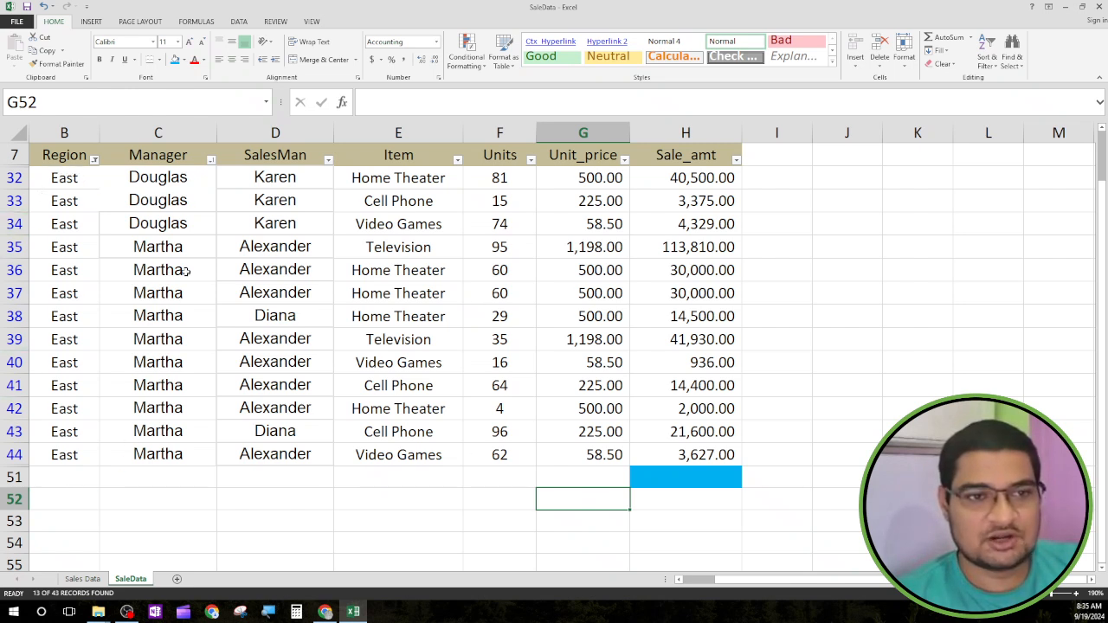
{"action": "left_click_drag", "start_coordinate": [172, 178], "coordinate": [187, 452]}
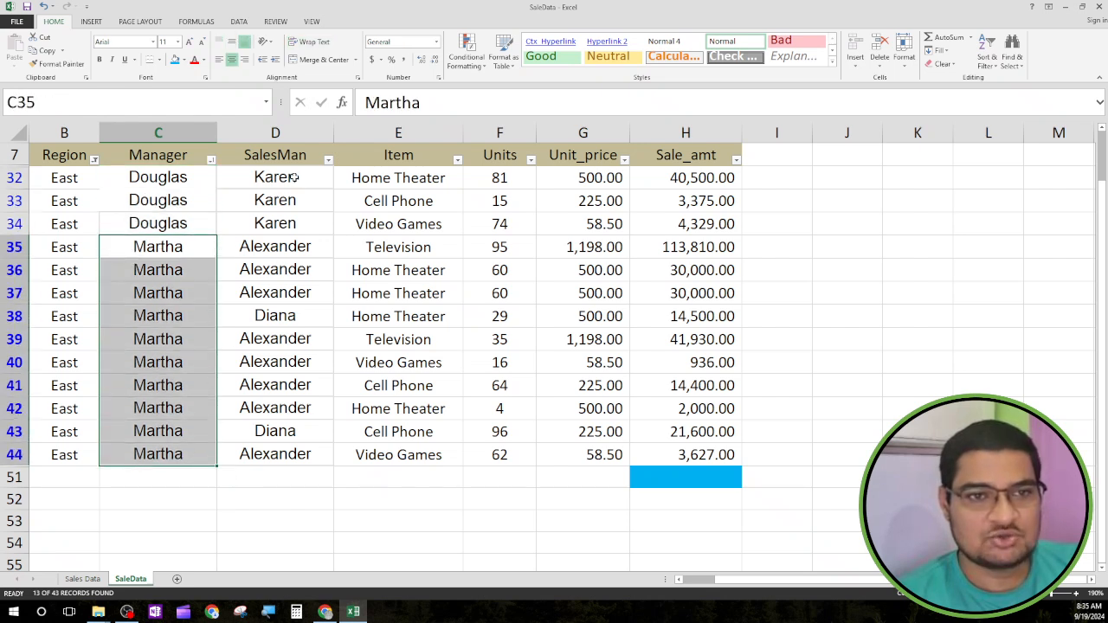
{"action": "left_click_drag", "start_coordinate": [294, 177], "coordinate": [304, 296]}
{"action": "left_click", "coordinate": [305, 314]}
{"action": "left_click_drag", "start_coordinate": [288, 345], "coordinate": [299, 417]}
{"action": "left_click", "coordinate": [294, 430]}
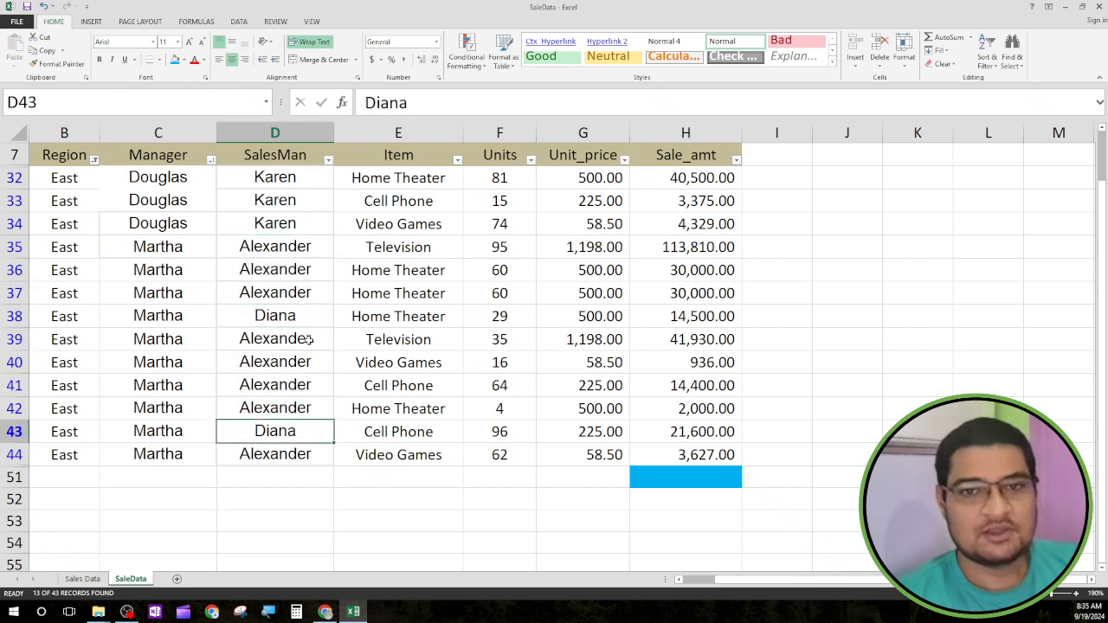
{"action": "scroll", "coordinate": [543, 478], "scroll_direction": "up", "scroll_amount": 2}
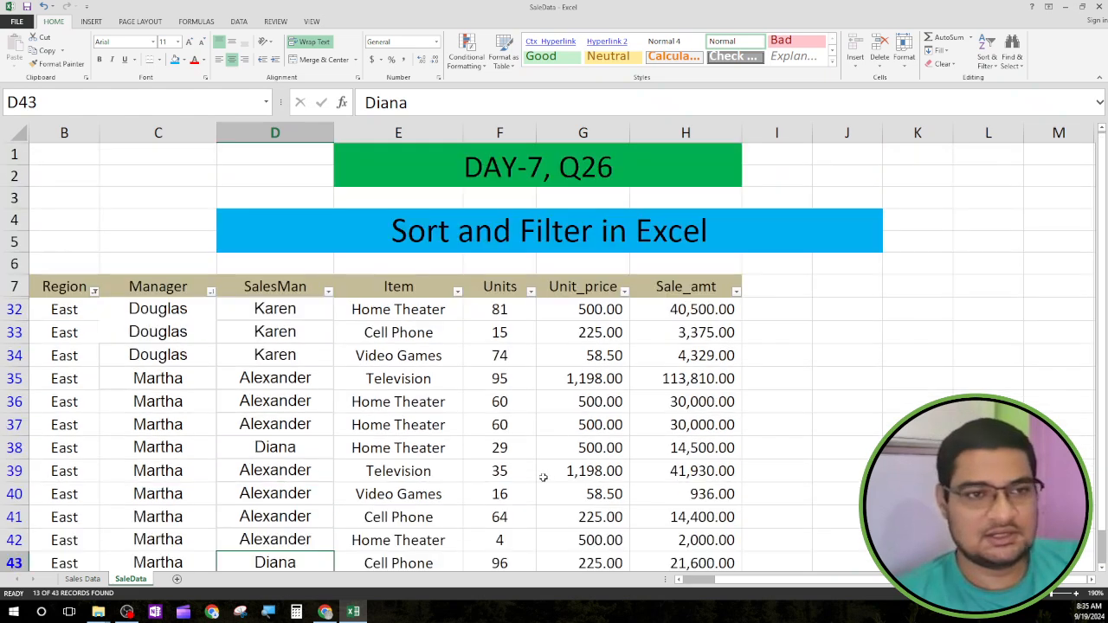
Step: Reselect all regions in the Region filter so every region is included
{"action": "scroll", "coordinate": [130, 291], "scroll_direction": "down", "scroll_amount": 1}
{"action": "scroll", "coordinate": [131, 290], "scroll_direction": "down", "scroll_amount": 1}
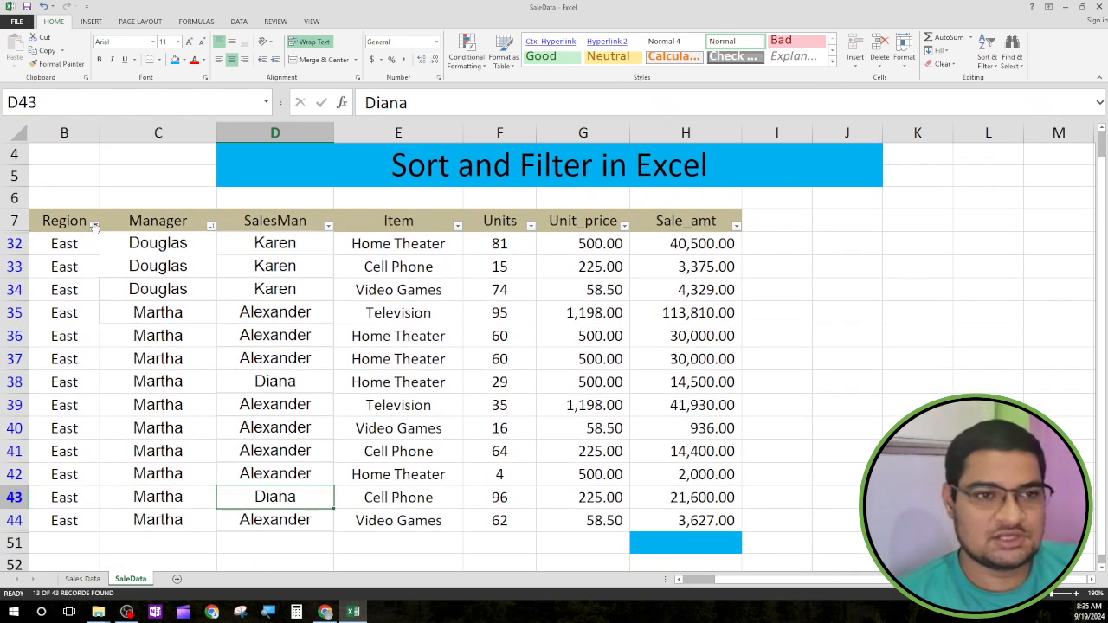
{"action": "left_click", "coordinate": [94, 226]}
{"action": "left_click", "coordinate": [61, 339]}
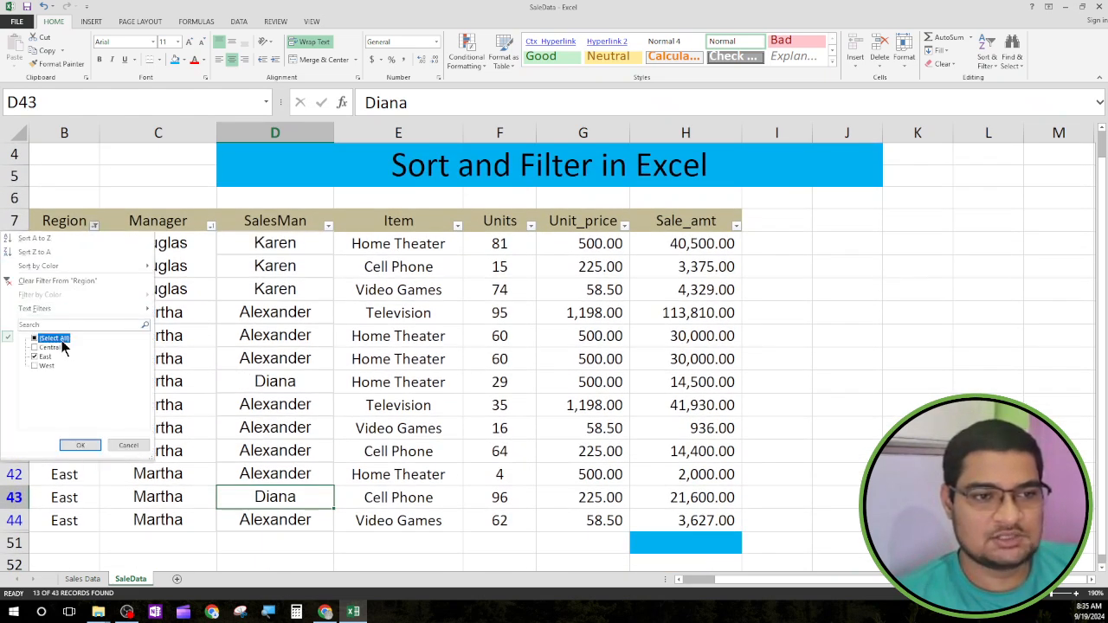
{"action": "left_click", "coordinate": [80, 445]}
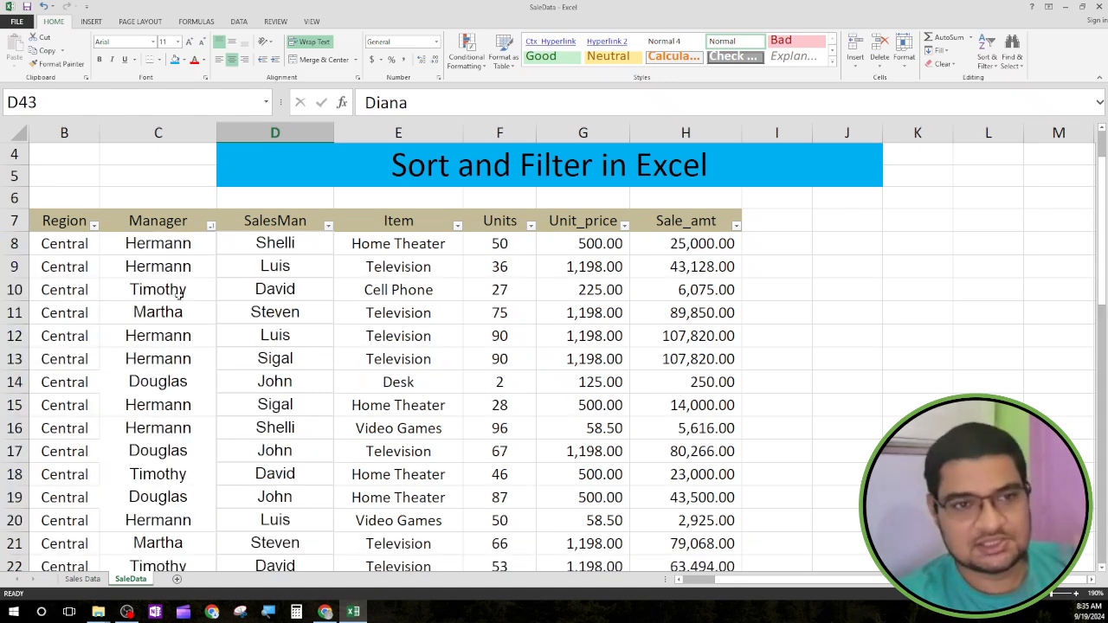
Step: Filter the Manager column to include only the second manager in the alphabetical list
{"action": "left_click", "coordinate": [211, 226]}
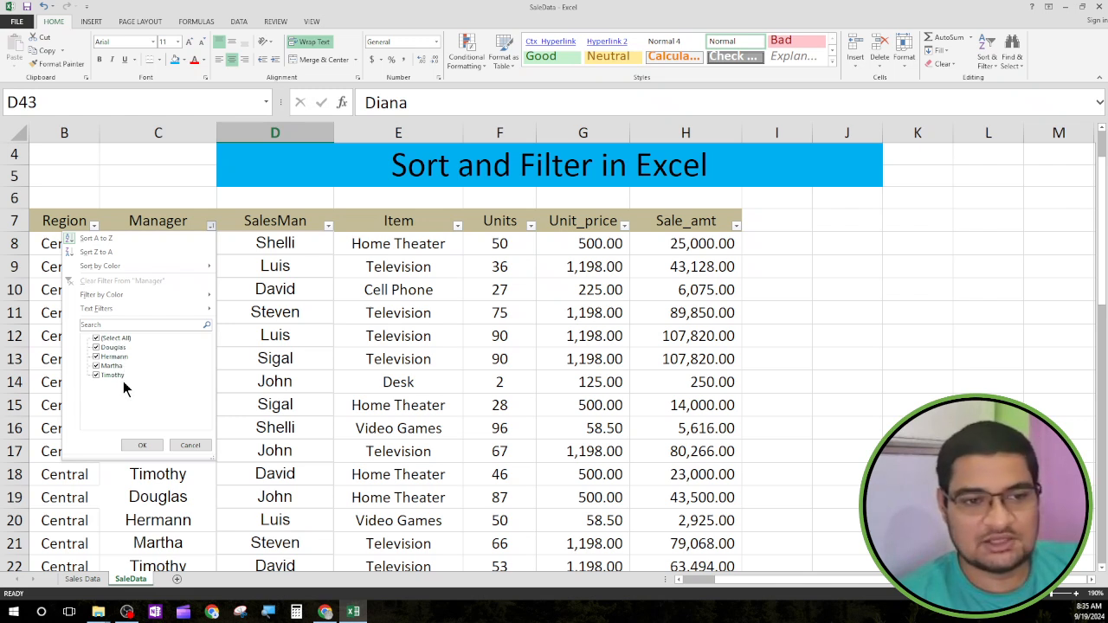
{"action": "left_click", "coordinate": [116, 340]}
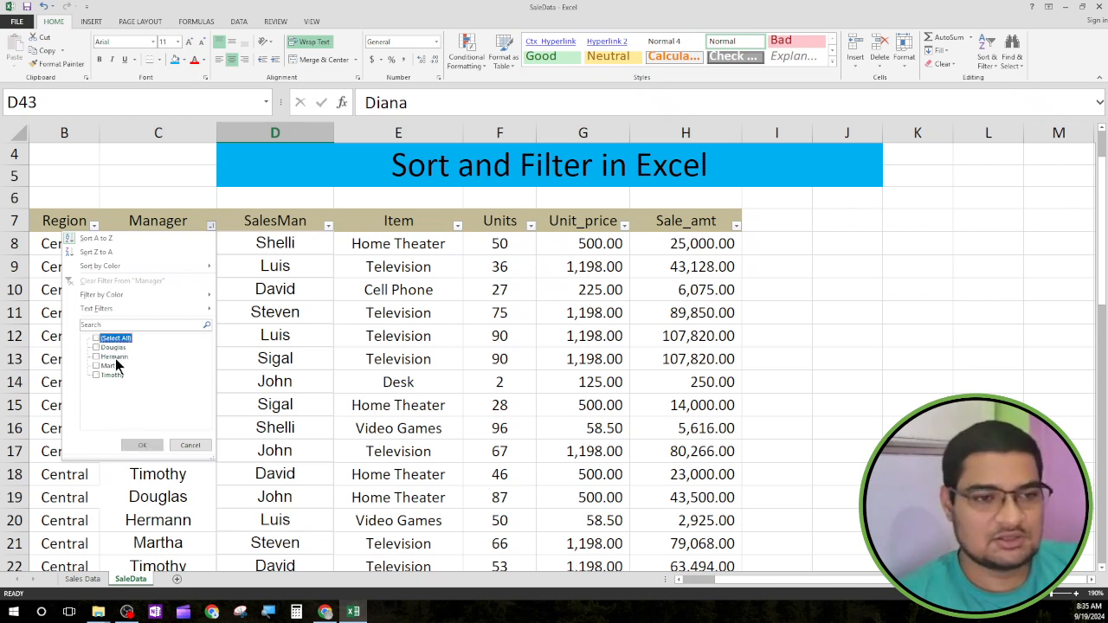
{"action": "left_click", "coordinate": [111, 357]}
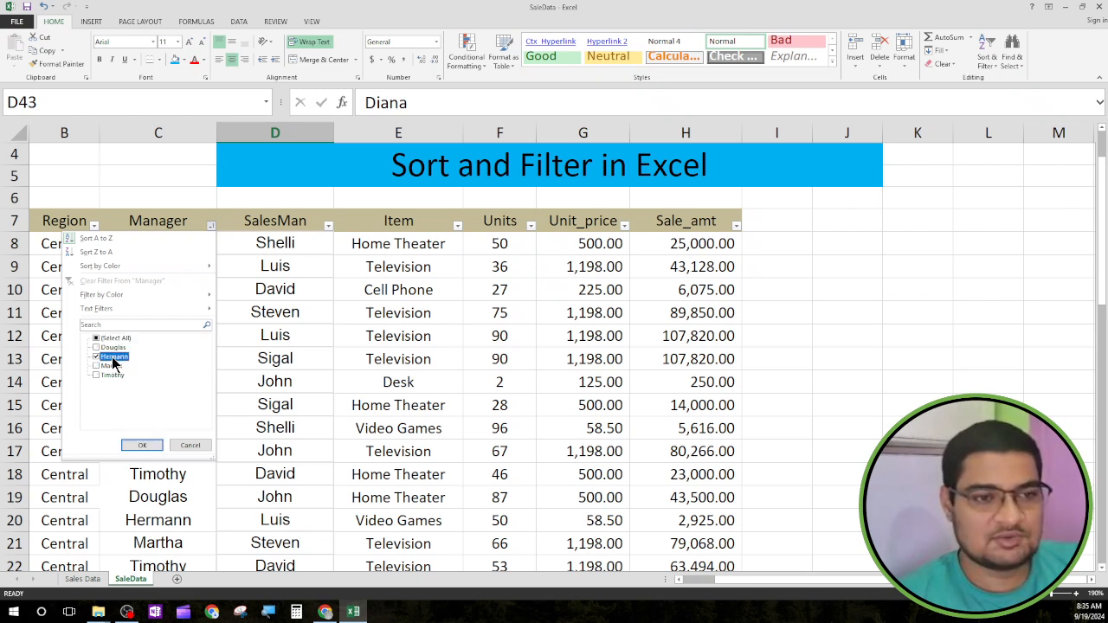
{"action": "left_click", "coordinate": [144, 446]}
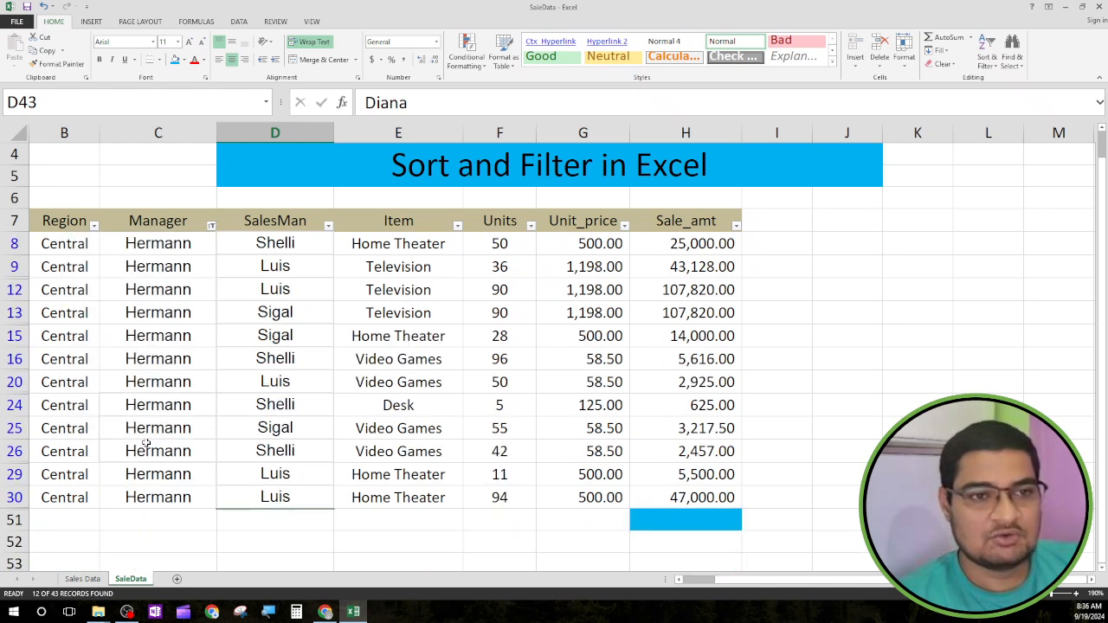
Step: Examine the filtered manager's rows, checking the salesmen in column D and the first row's item and sale amount
{"action": "left_click_drag", "start_coordinate": [163, 245], "coordinate": [166, 490]}
{"action": "left_click_drag", "start_coordinate": [267, 246], "coordinate": [279, 493]}
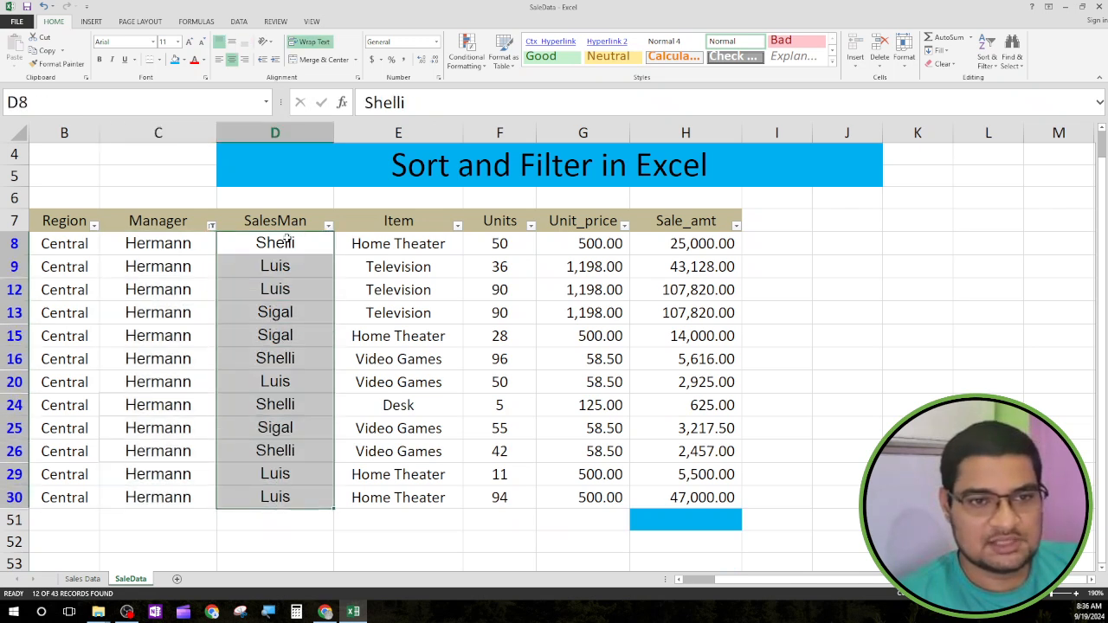
{"action": "left_click", "coordinate": [288, 242]}
{"action": "left_click", "coordinate": [291, 270]}
{"action": "left_click", "coordinate": [297, 317]}
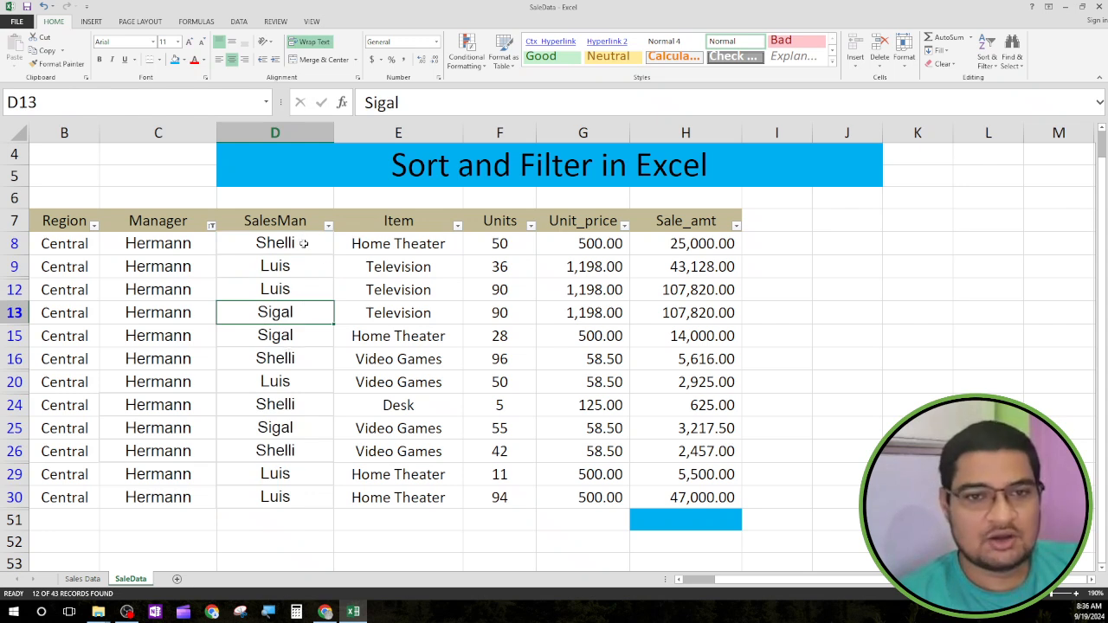
{"action": "key", "text": "Up"}
{"action": "key", "text": "Up"}
{"action": "key", "text": "Up"}
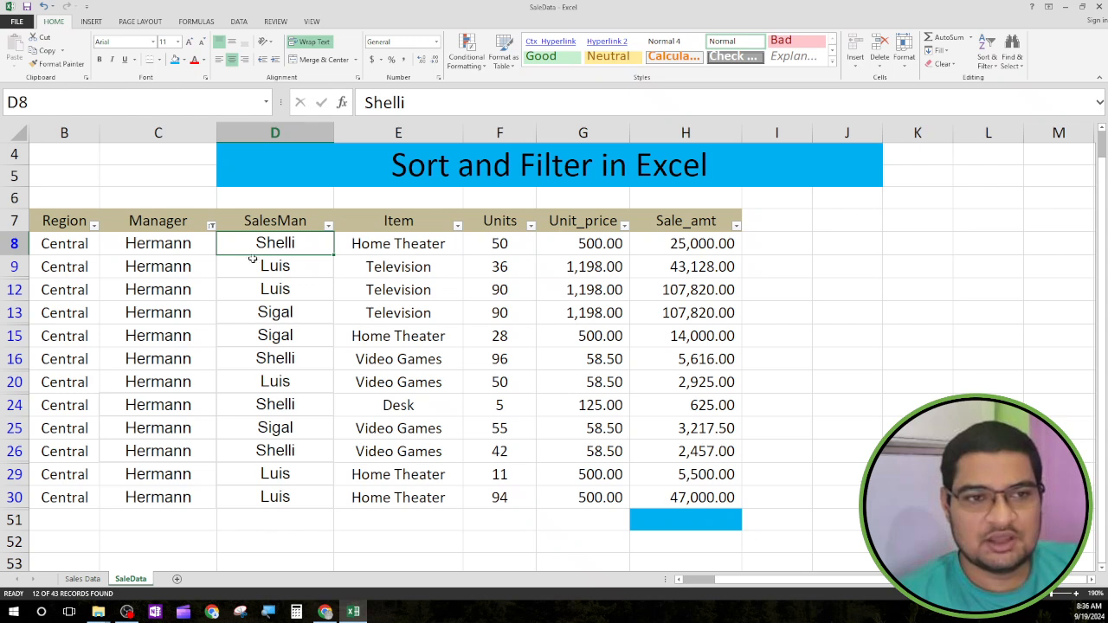
{"action": "left_click", "coordinate": [430, 245]}
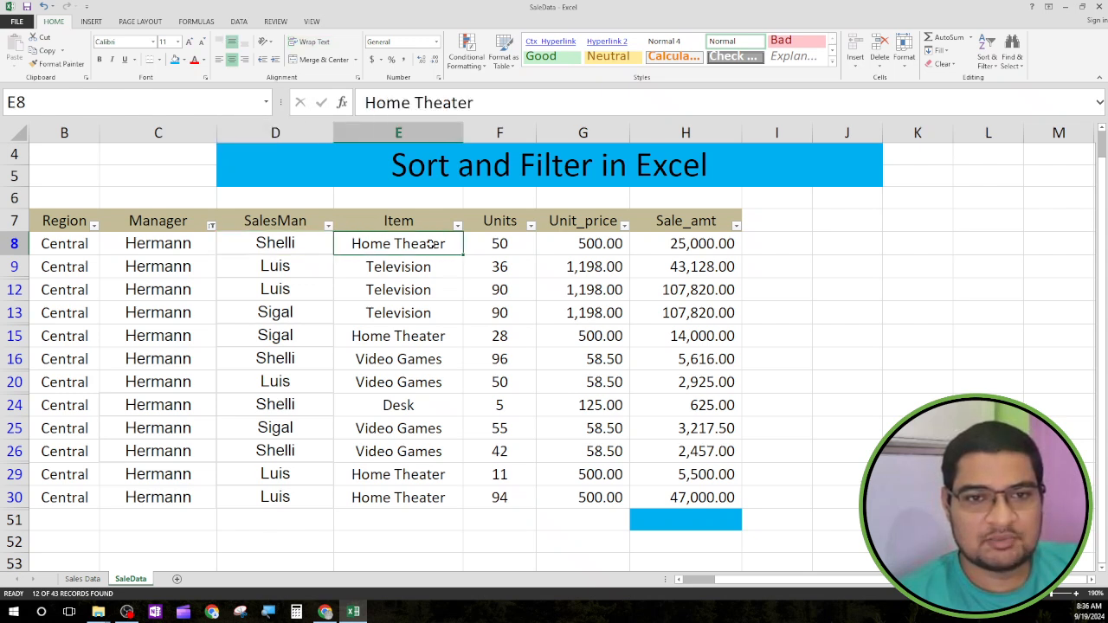
{"action": "left_click", "coordinate": [704, 248]}
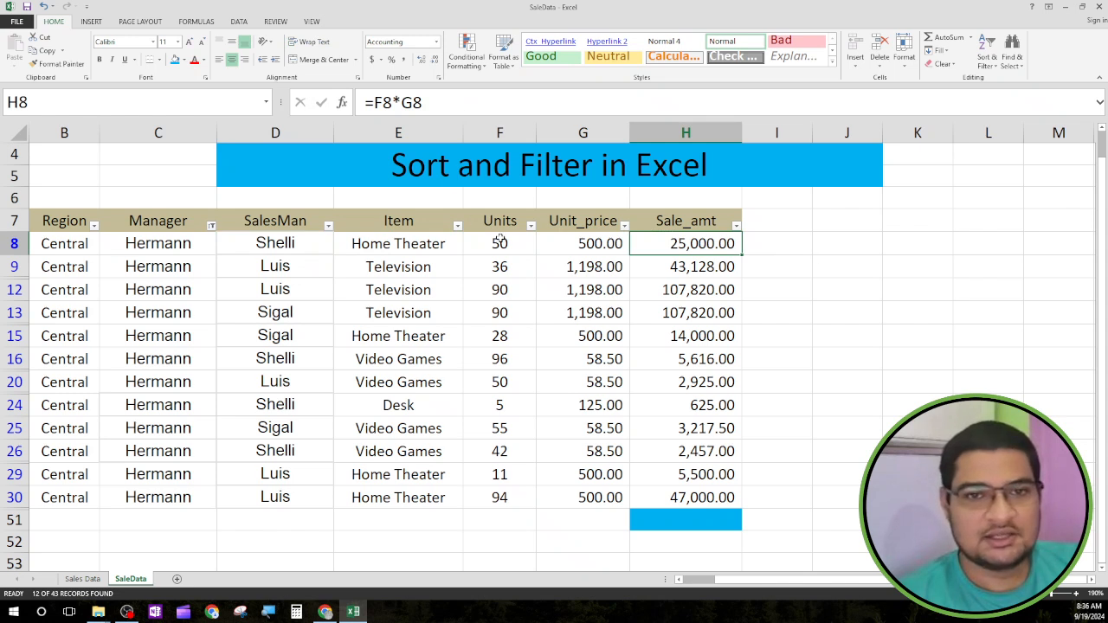
{"action": "left_click", "coordinate": [899, 290]}
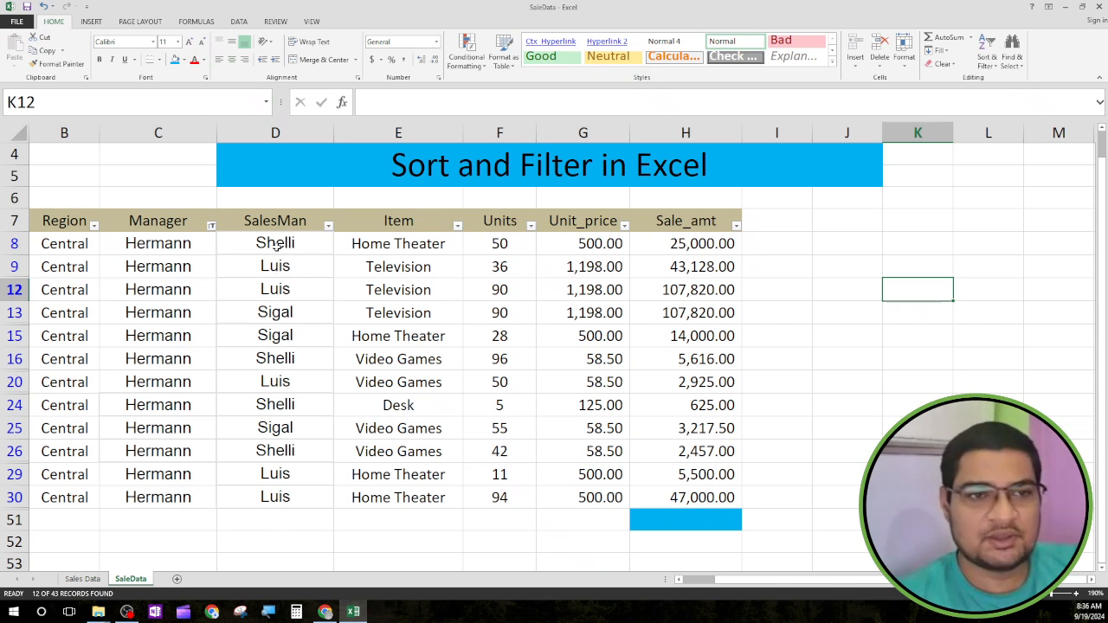
Step: Reselect all managers in the Manager filter
{"action": "left_click", "coordinate": [211, 225]}
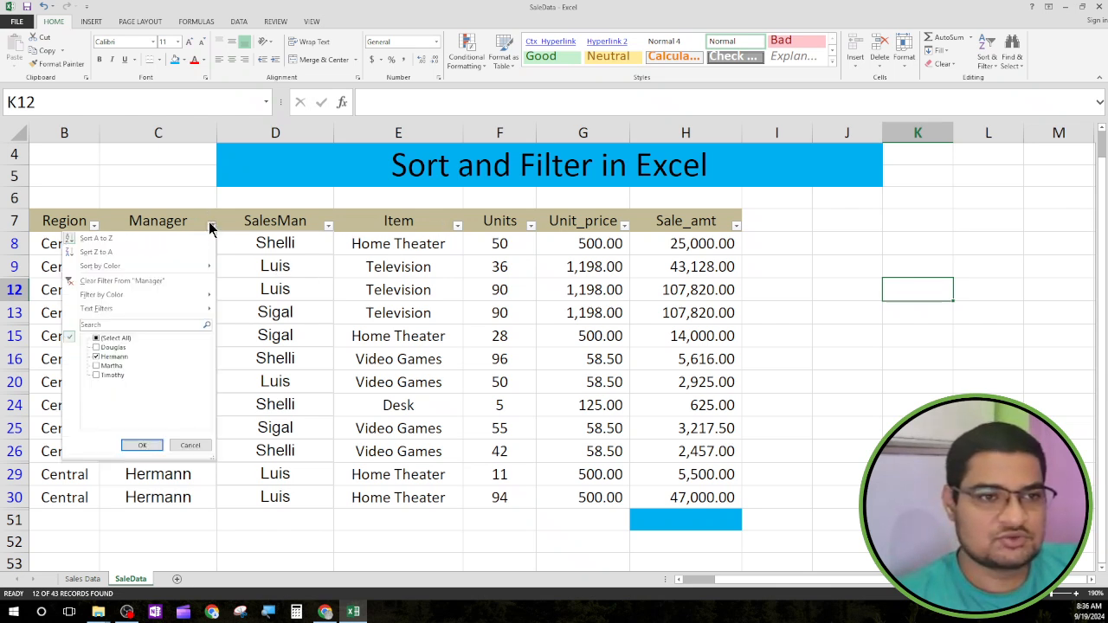
{"action": "left_click", "coordinate": [114, 339]}
{"action": "left_click", "coordinate": [144, 445]}
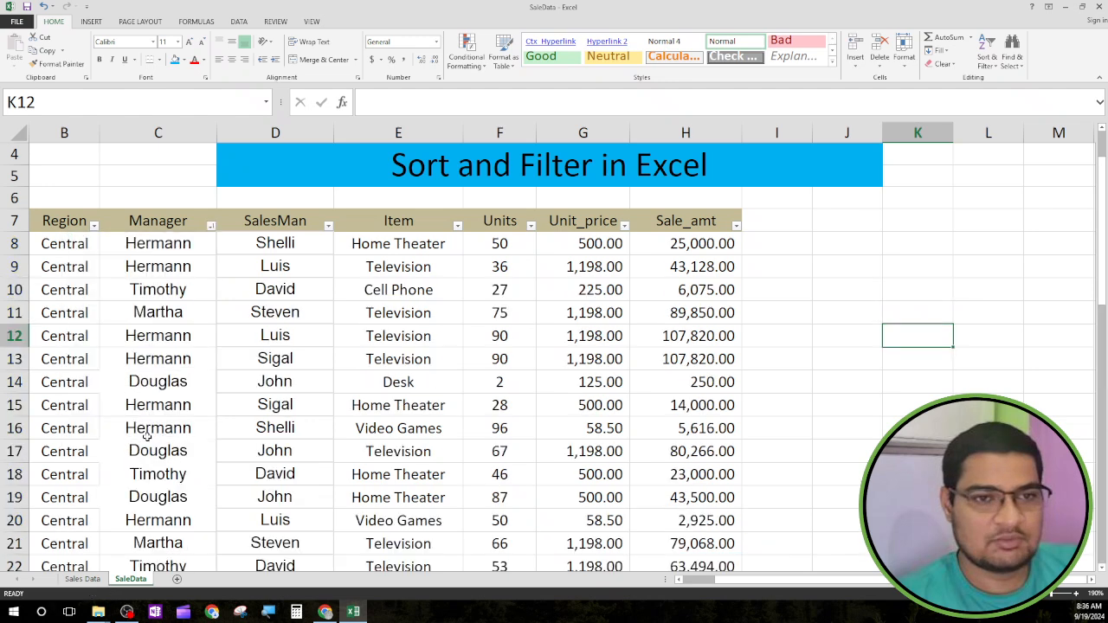
Step: Filter the Item column to Home Theater only and review the matching rows
{"action": "left_click", "coordinate": [447, 221]}
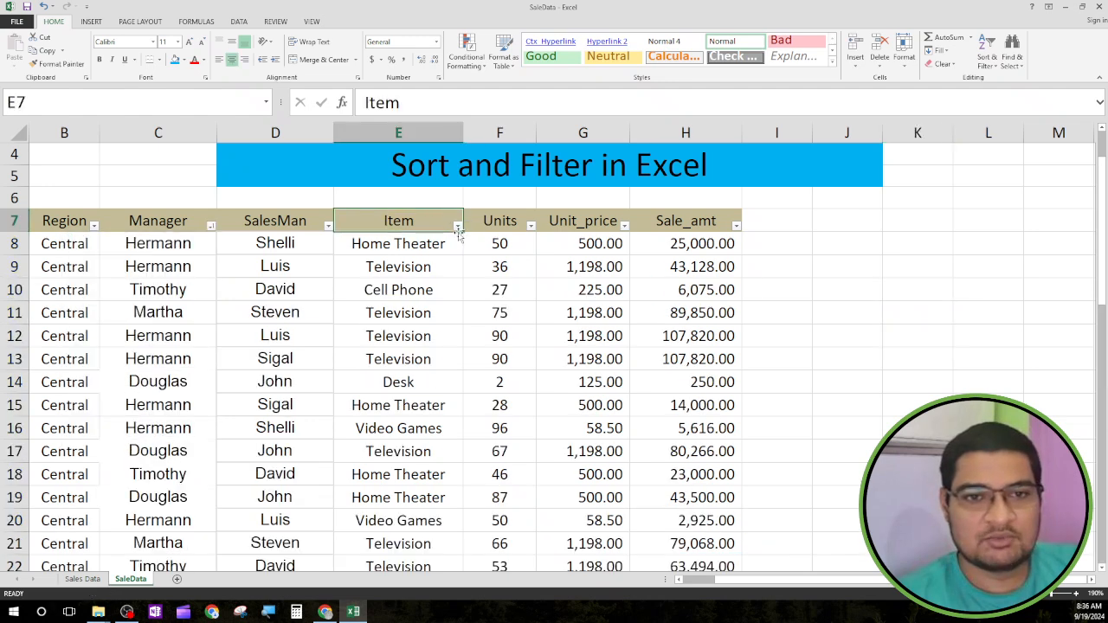
{"action": "left_click", "coordinate": [457, 226]}
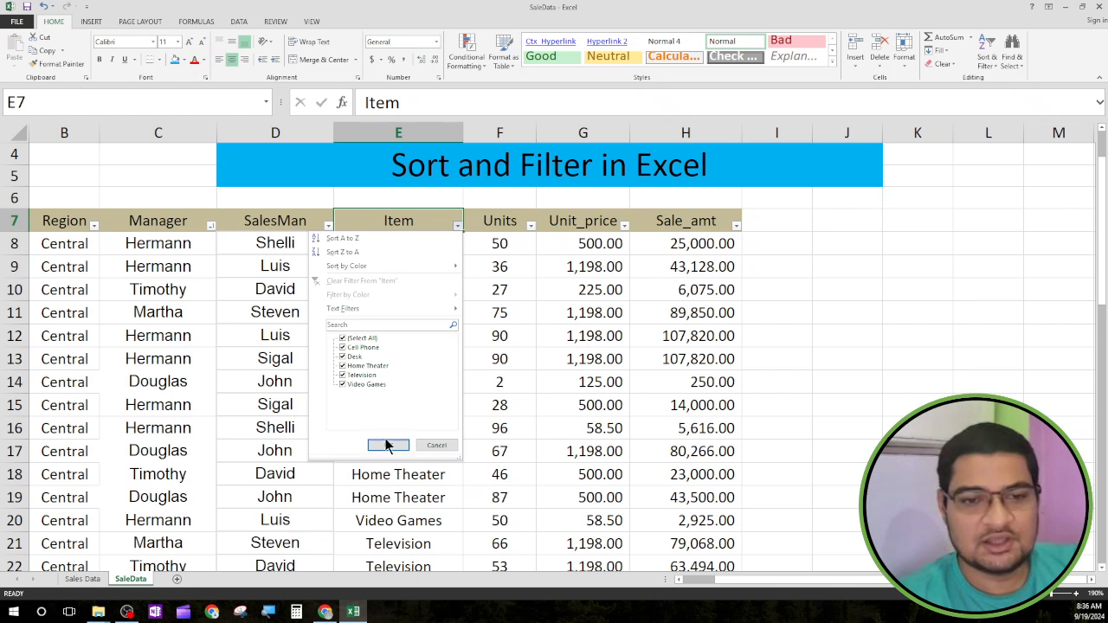
{"action": "left_click", "coordinate": [356, 368]}
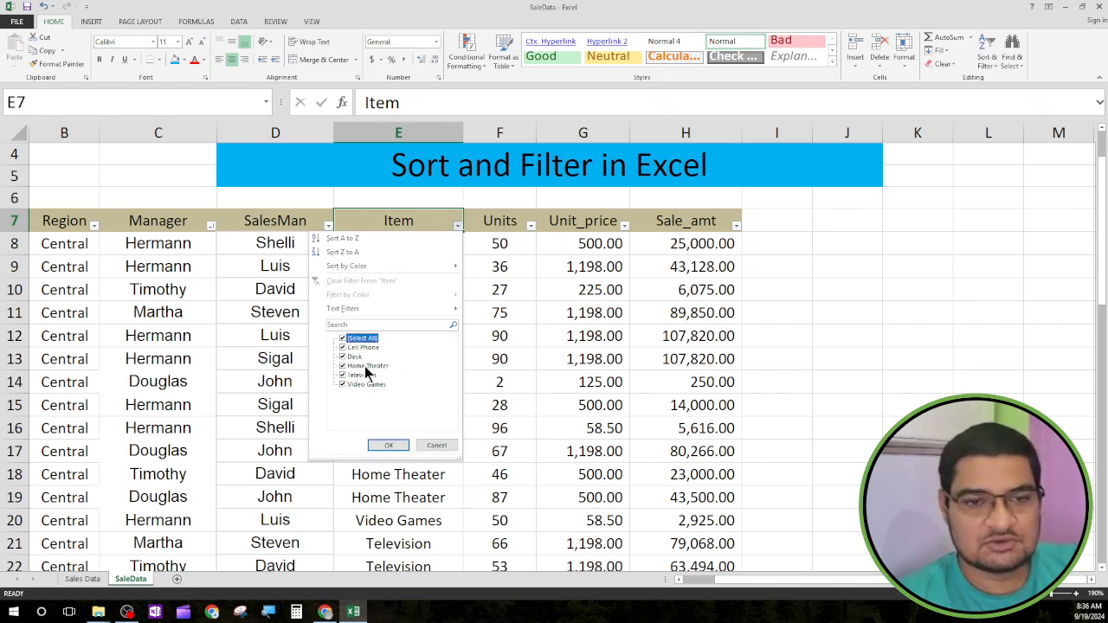
{"action": "left_click", "coordinate": [362, 339]}
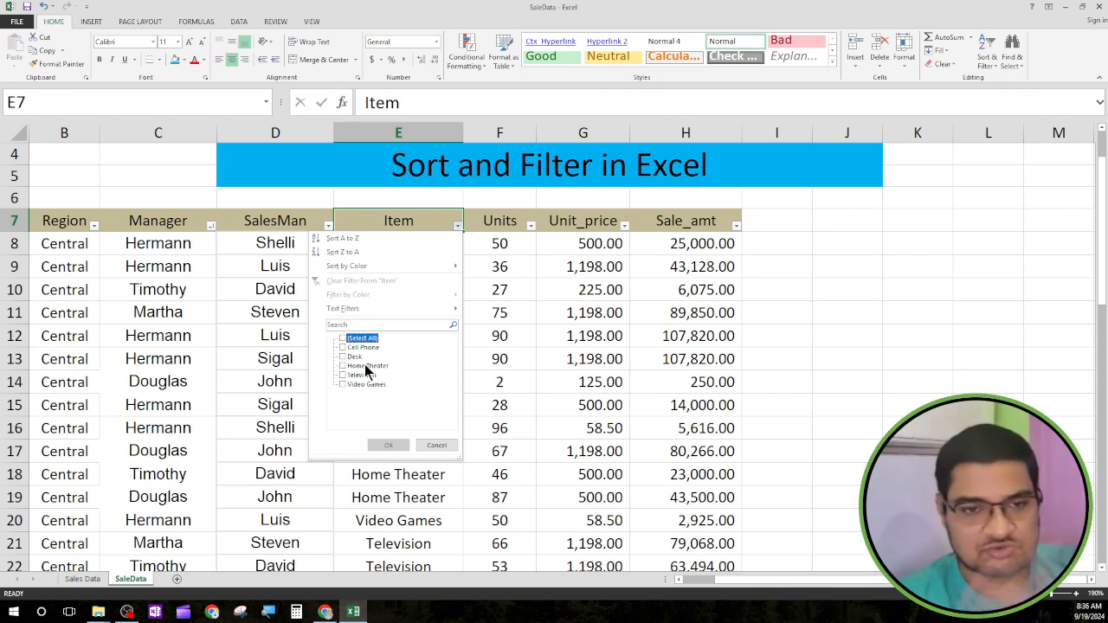
{"action": "left_click", "coordinate": [367, 369]}
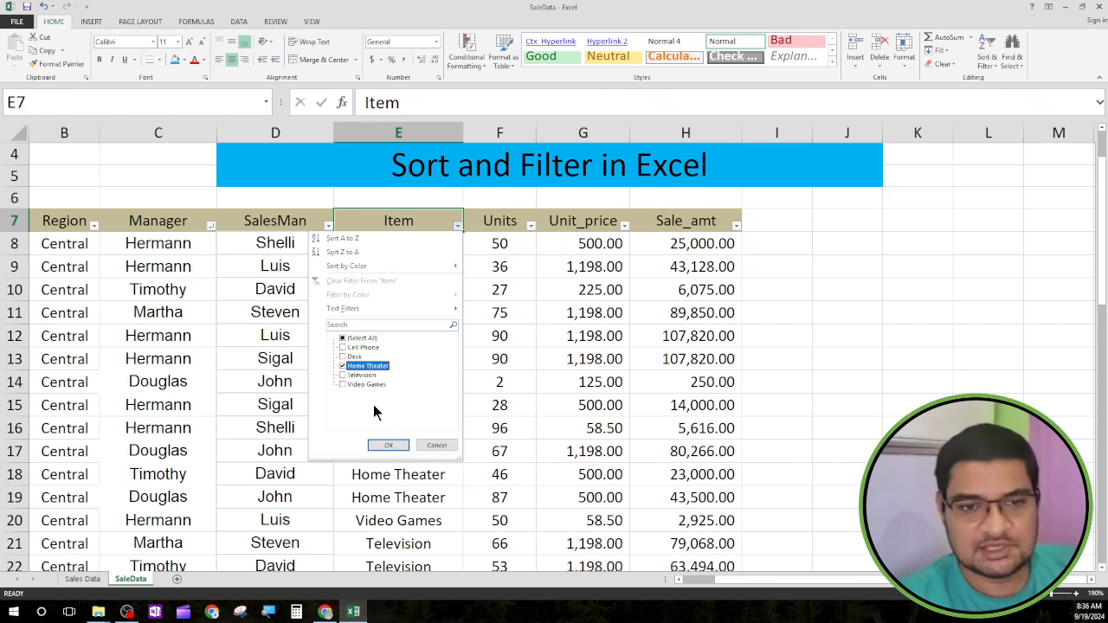
{"action": "left_click", "coordinate": [391, 446]}
{"action": "scroll", "coordinate": [391, 432], "scroll_direction": "down", "scroll_amount": 1}
{"action": "scroll", "coordinate": [392, 422], "scroll_direction": "up", "scroll_amount": 1}
{"action": "scroll", "coordinate": [392, 422], "scroll_direction": "up", "scroll_amount": 2}
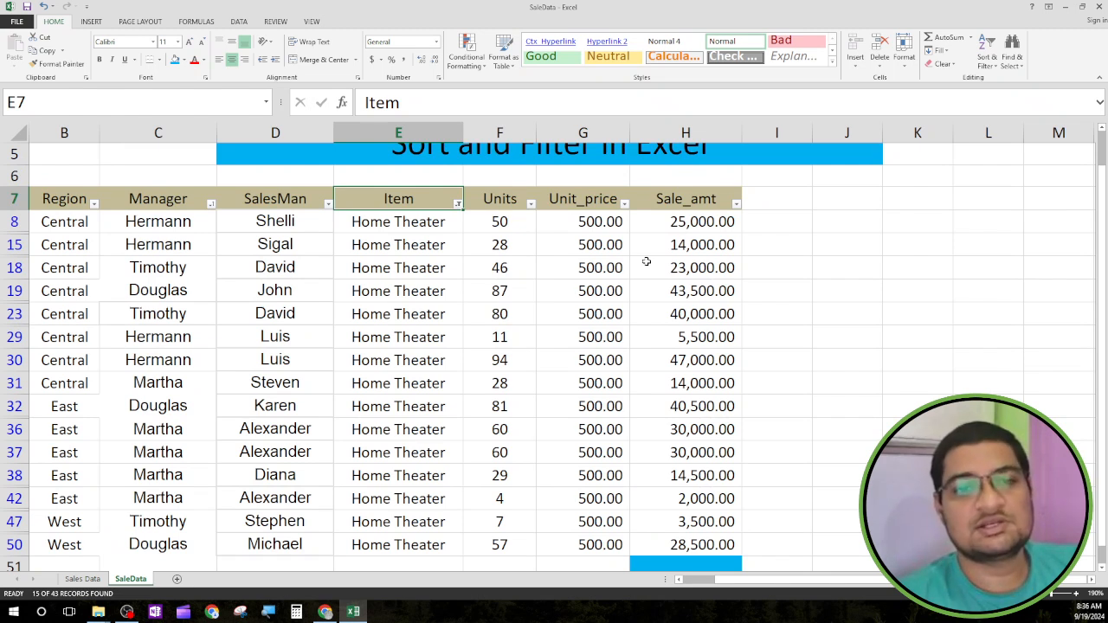
Step: Review the Region values of the filtered Home Theater rows, covering Central, East and West
{"action": "left_click_drag", "start_coordinate": [71, 221], "coordinate": [86, 452]}
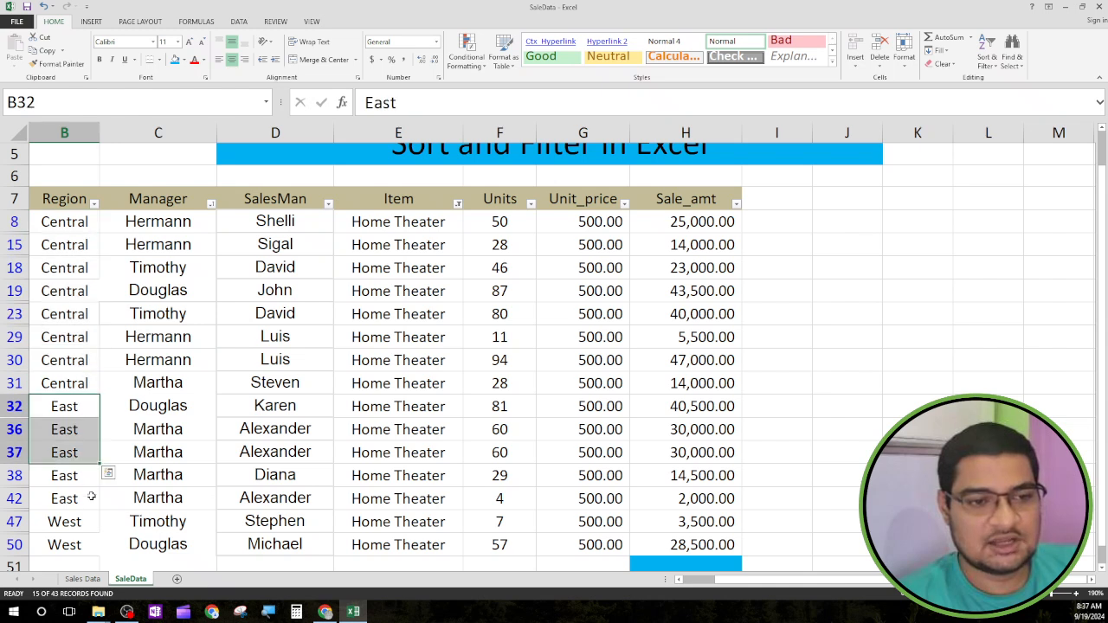
{"action": "left_click_drag", "start_coordinate": [87, 521], "coordinate": [87, 544]}
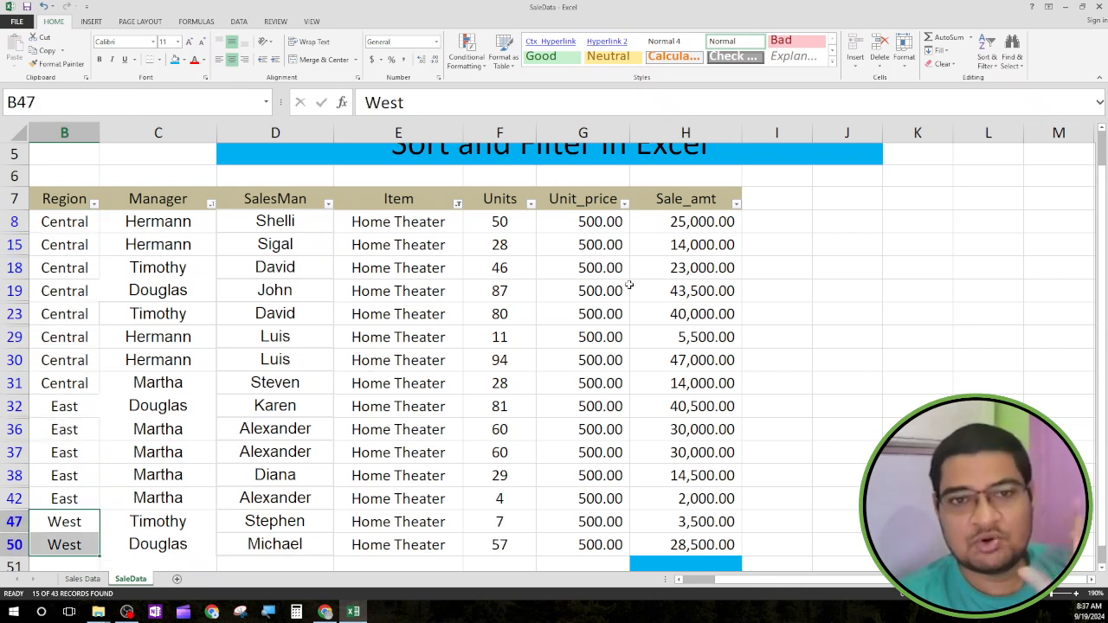
{"action": "scroll", "coordinate": [670, 264], "scroll_direction": "down", "scroll_amount": 1}
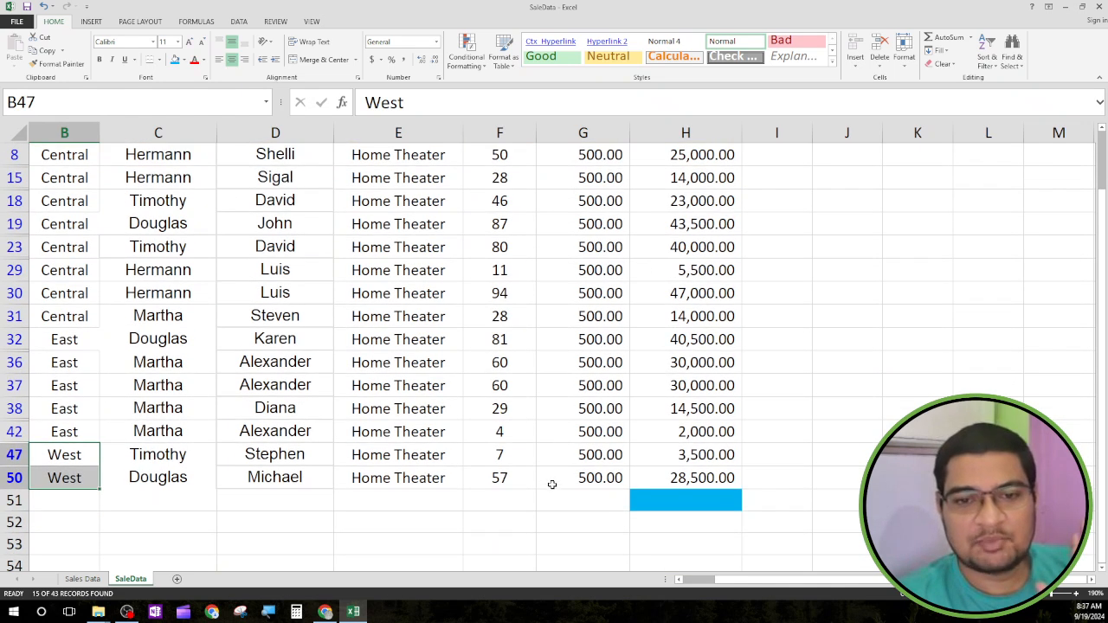
{"action": "scroll", "coordinate": [534, 484], "scroll_direction": "up", "scroll_amount": 1}
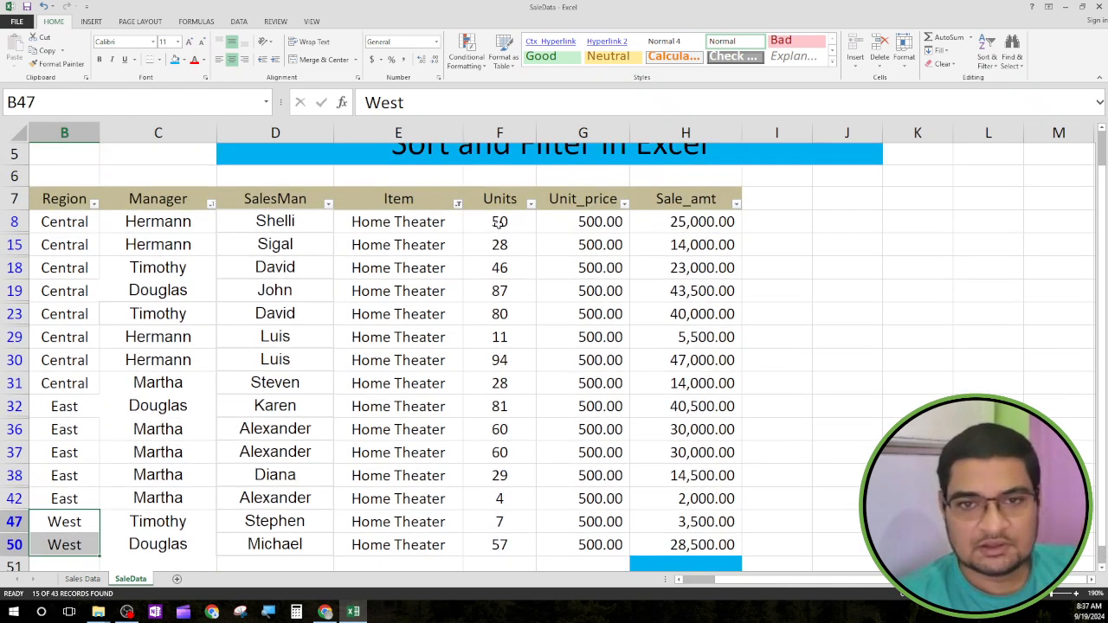
Step: Add a sum of the filtered Home Theater rows' Units in row 51 and check it against the listed rows
{"action": "left_click_drag", "start_coordinate": [500, 221], "coordinate": [510, 545]}
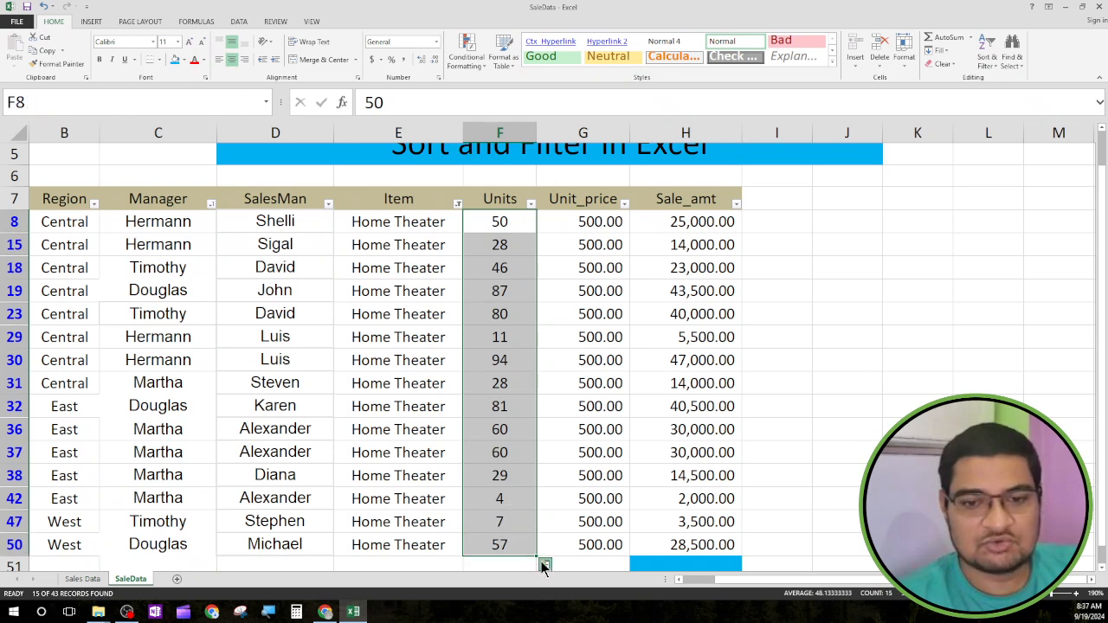
{"action": "left_click", "coordinate": [544, 564]}
{"action": "left_click", "coordinate": [543, 470]}
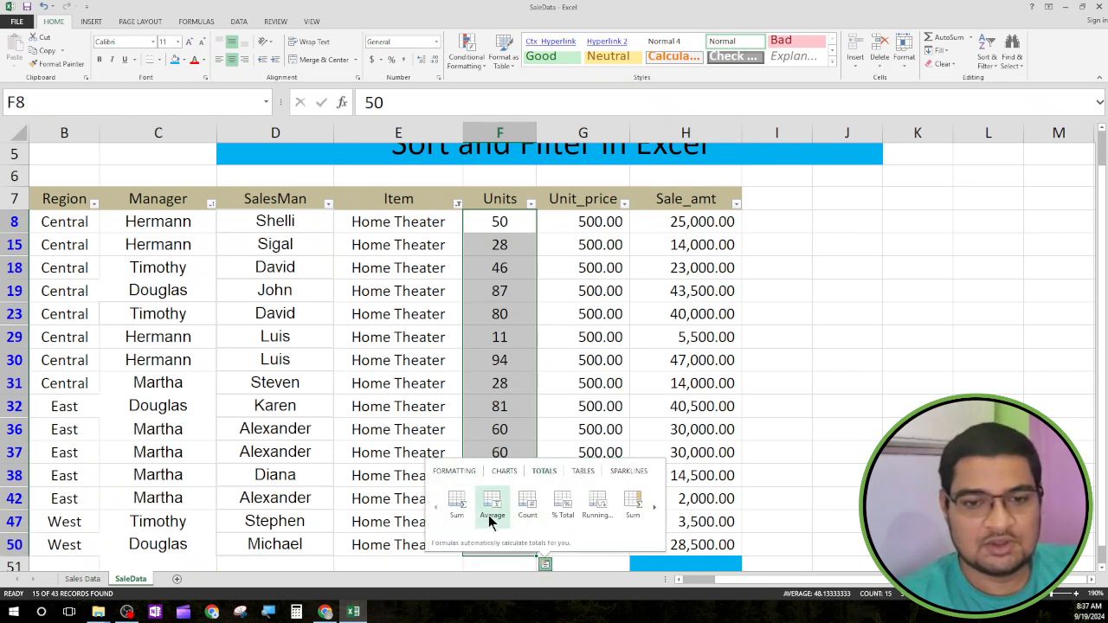
{"action": "left_click", "coordinate": [451, 504]}
{"action": "scroll", "coordinate": [779, 474], "scroll_direction": "down", "scroll_amount": 2}
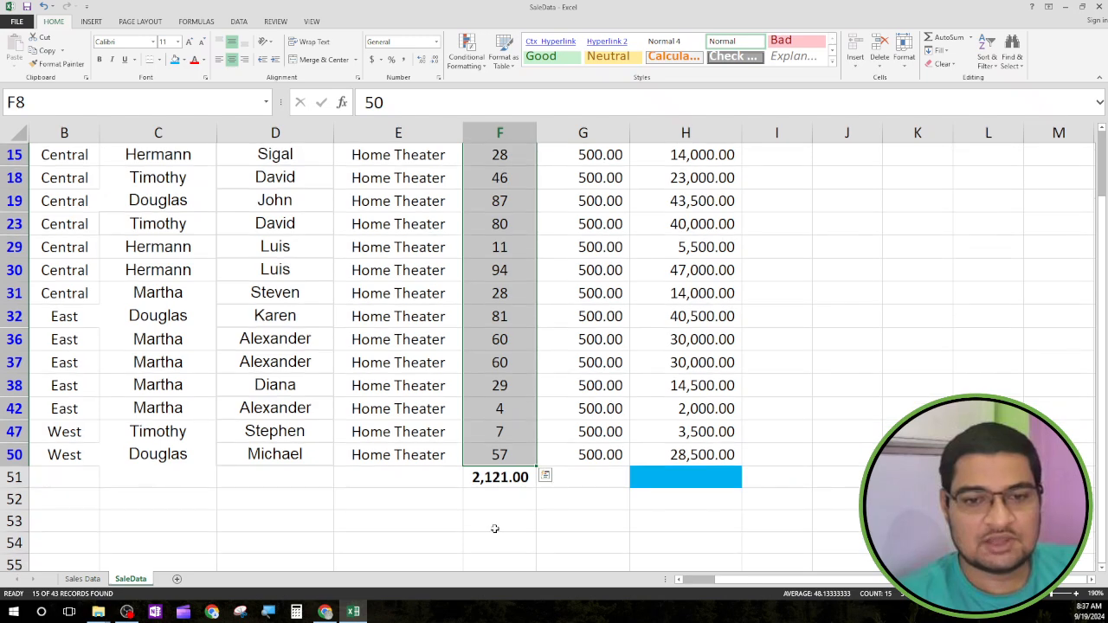
{"action": "left_click", "coordinate": [495, 523]}
{"action": "scroll", "coordinate": [494, 528], "scroll_direction": "up", "scroll_amount": 1}
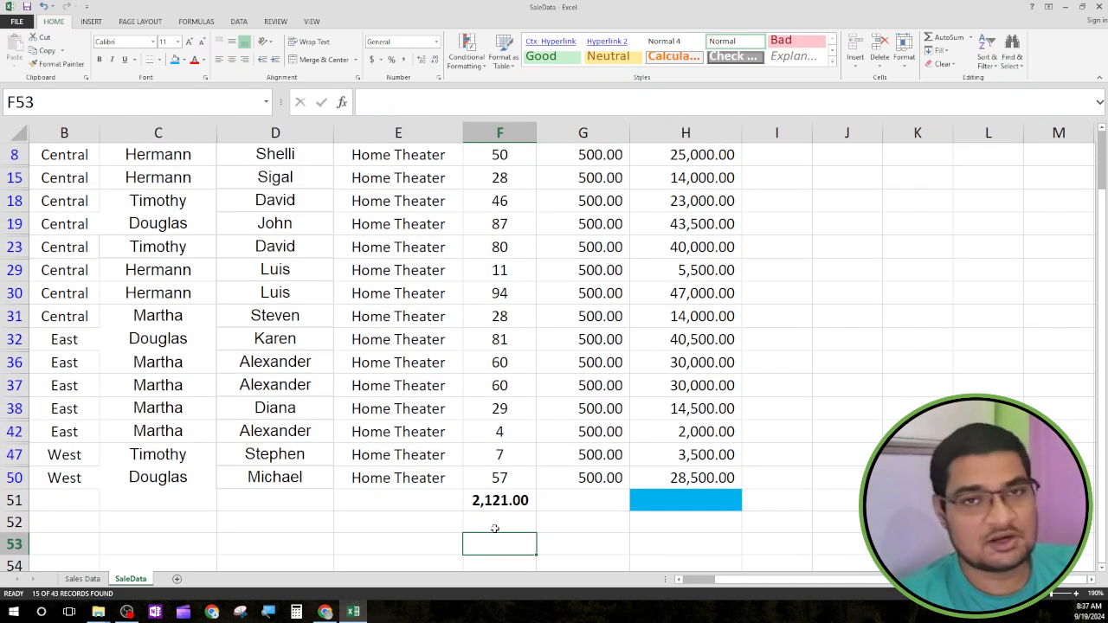
{"action": "scroll", "coordinate": [494, 527], "scroll_direction": "up", "scroll_amount": 1}
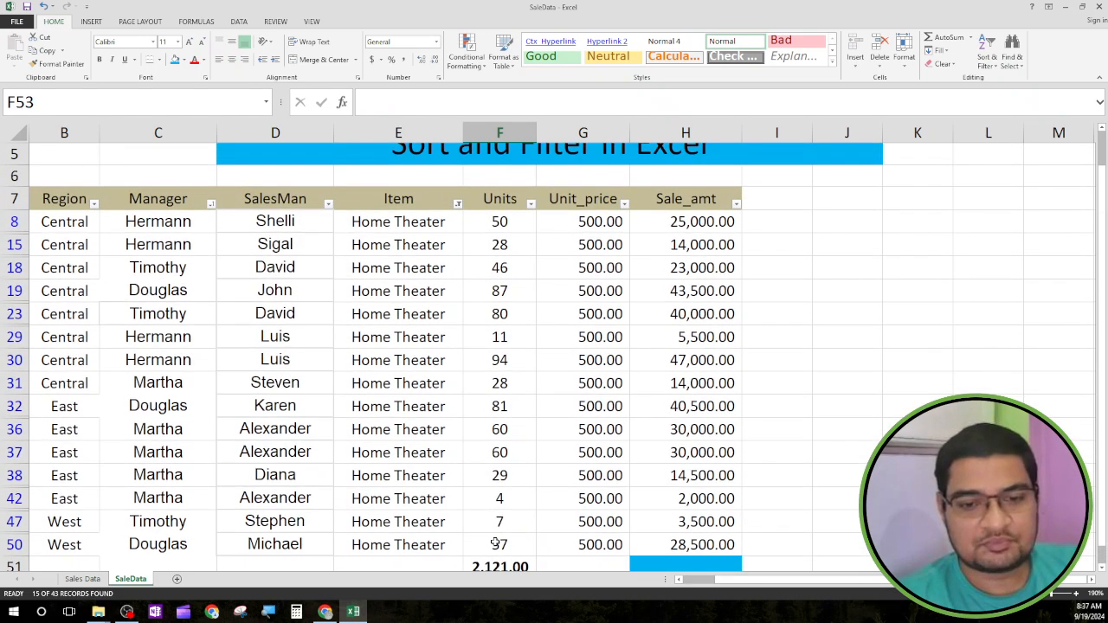
Step: Inspect the formula behind the Units total in cell F51
{"action": "scroll", "coordinate": [496, 532], "scroll_direction": "down", "scroll_amount": 1}
{"action": "left_click", "coordinate": [505, 508]}
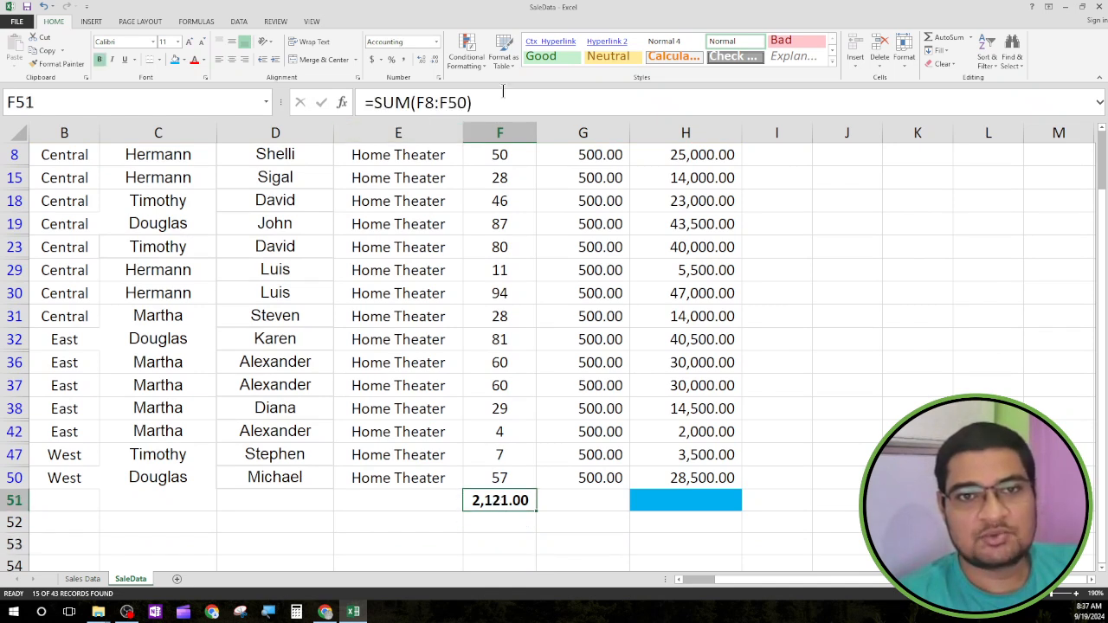
{"action": "left_click", "coordinate": [505, 102]}
{"action": "key", "text": "Return"}
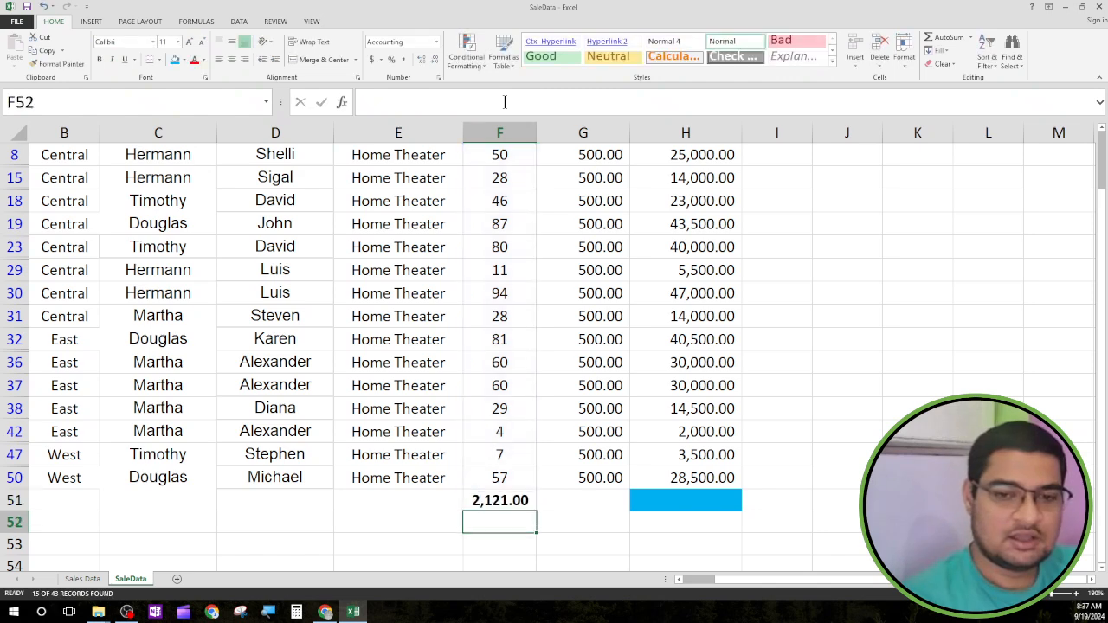
Step: Add a sum of the filtered Home Theater rows' Sale_amt values in cell H51
{"action": "scroll", "coordinate": [760, 256], "scroll_direction": "up", "scroll_amount": 2}
{"action": "left_click_drag", "start_coordinate": [703, 288], "coordinate": [732, 538]}
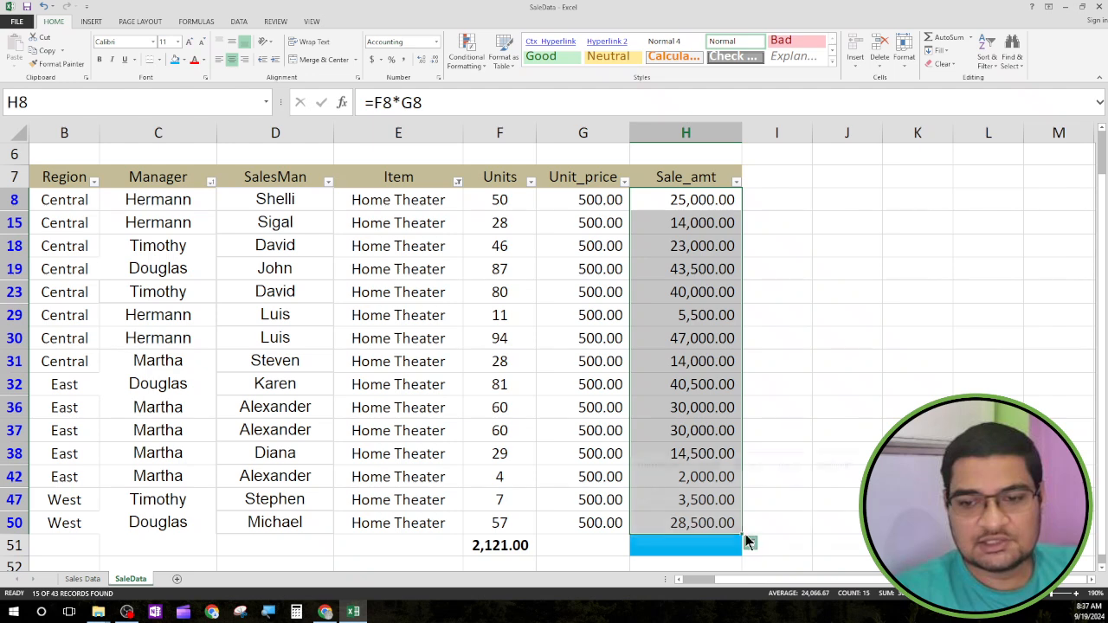
{"action": "left_click", "coordinate": [749, 543]}
{"action": "left_click", "coordinate": [750, 450]}
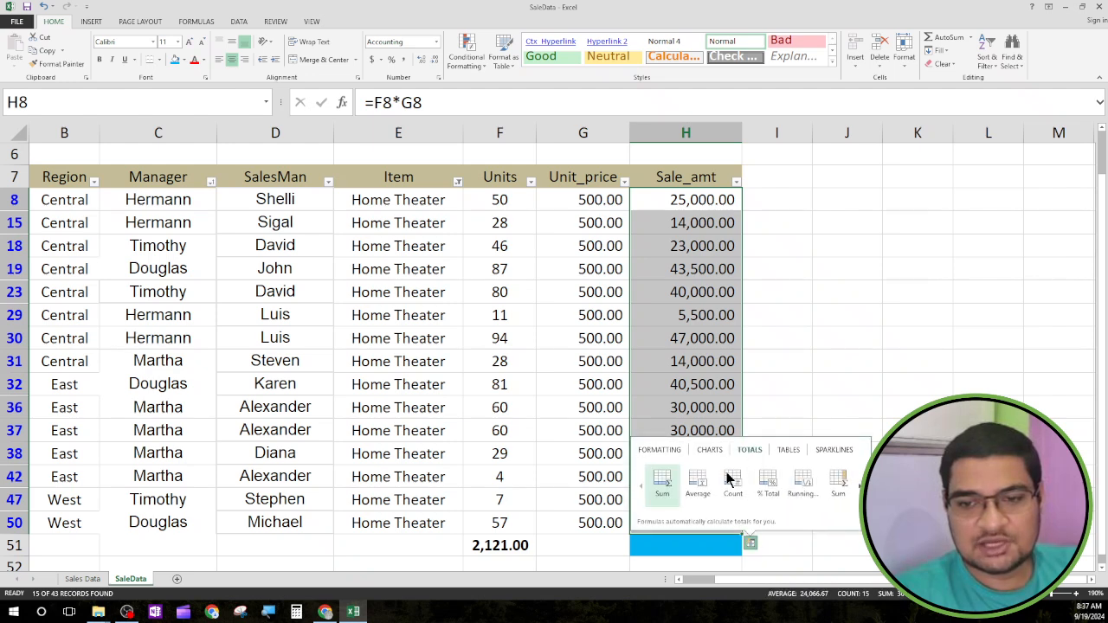
{"action": "left_click", "coordinate": [663, 478]}
{"action": "left_click", "coordinate": [844, 495]}
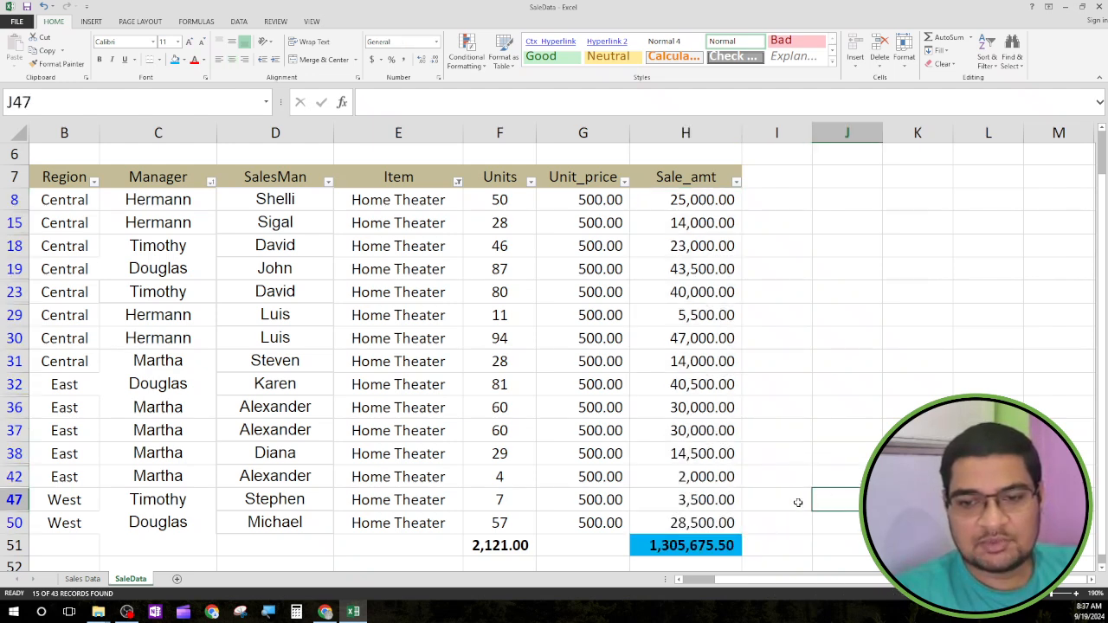
Step: Inspect the formula behind the Sale_amt total in cell H51
{"action": "scroll", "coordinate": [795, 502], "scroll_direction": "down", "scroll_amount": 2}
{"action": "left_click", "coordinate": [724, 453]}
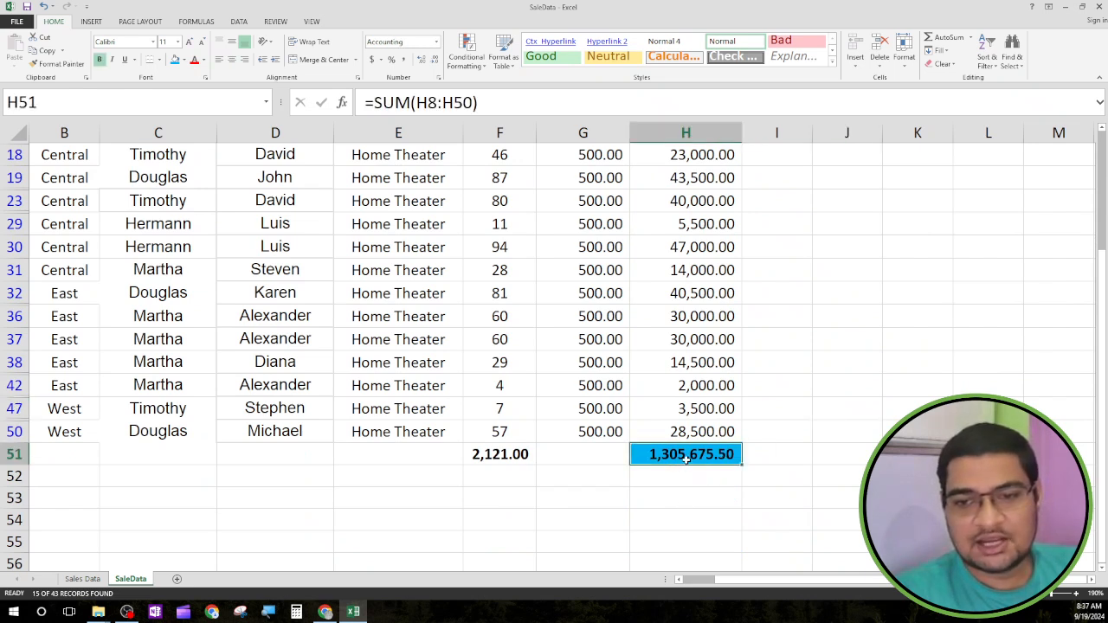
{"action": "left_click", "coordinate": [681, 516]}
{"action": "scroll", "coordinate": [680, 516], "scroll_direction": "up", "scroll_amount": 1}
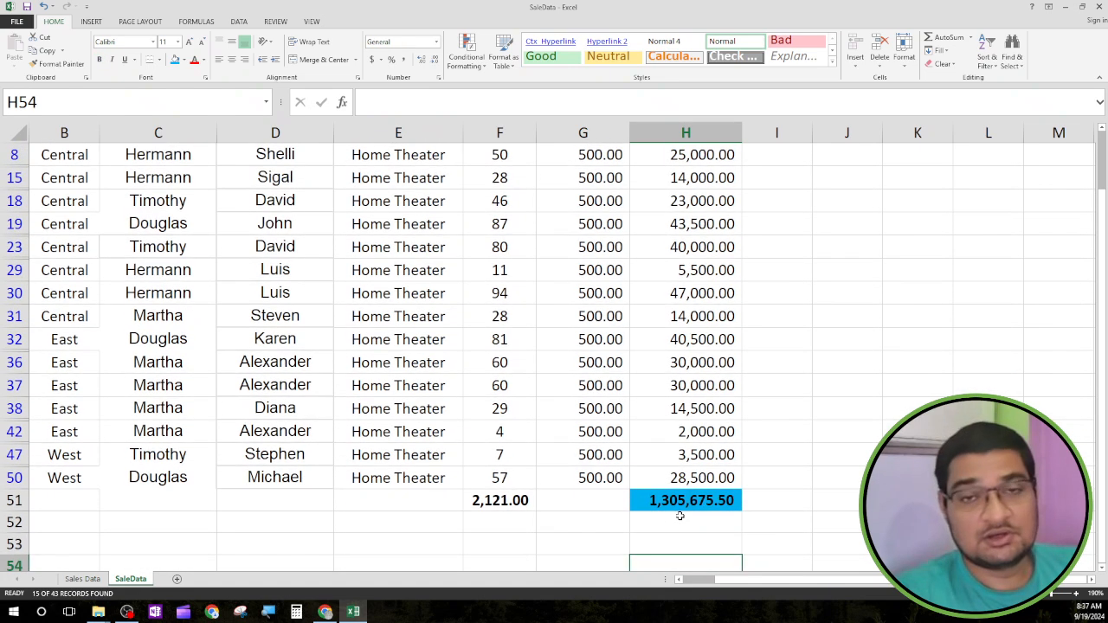
Step: Clear the Units and Sale_amt totals from row 51
{"action": "scroll", "coordinate": [680, 516], "scroll_direction": "up", "scroll_amount": 2}
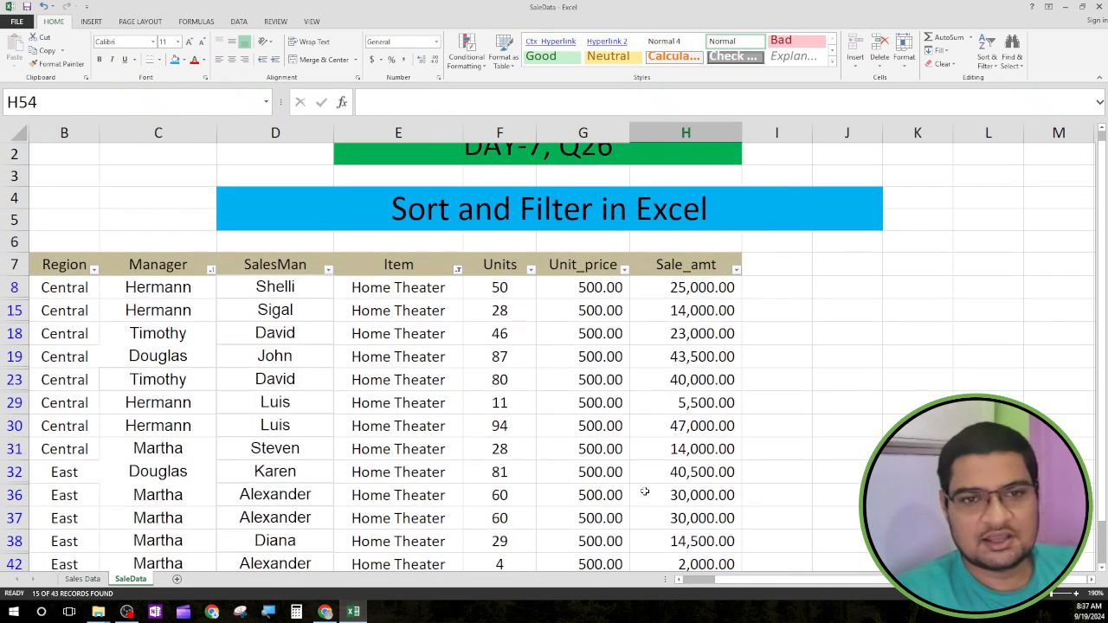
{"action": "scroll", "coordinate": [468, 416], "scroll_direction": "down", "scroll_amount": 2}
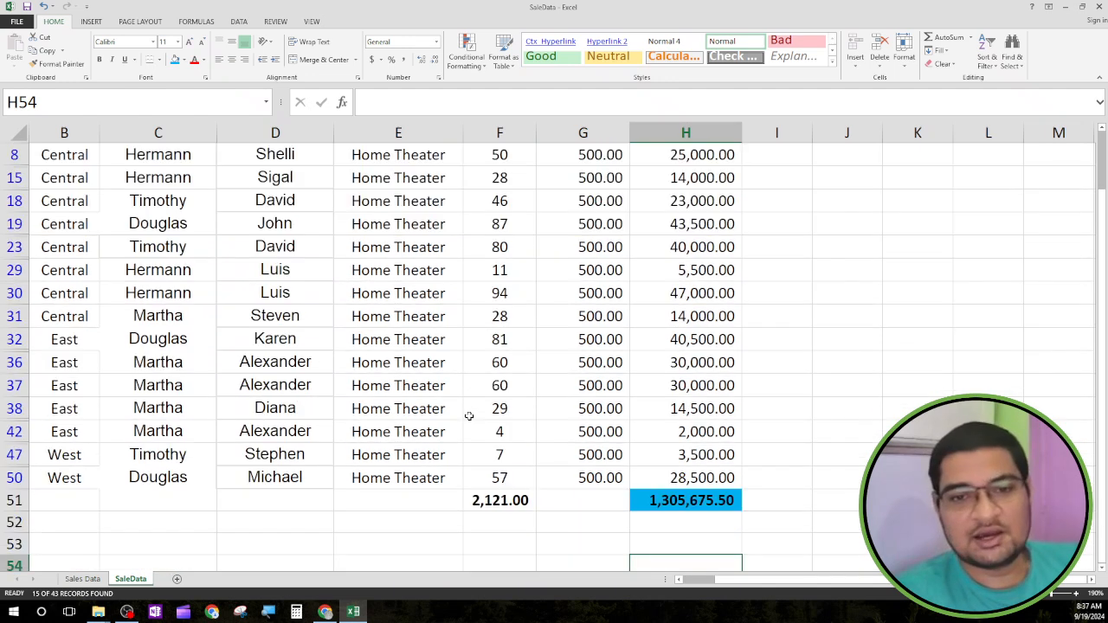
{"action": "left_click_drag", "start_coordinate": [481, 500], "coordinate": [762, 511]}
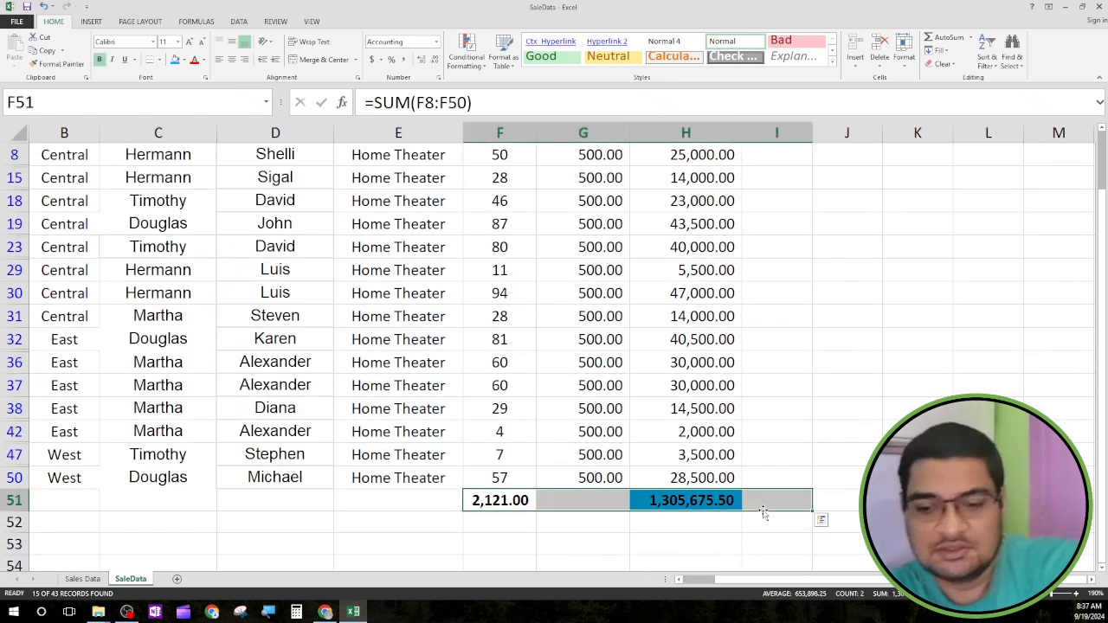
{"action": "key", "text": "Delete"}
Step: Change the Item filter from Home Theater to Cell Phone only
{"action": "scroll", "coordinate": [762, 513], "scroll_direction": "up", "scroll_amount": 2}
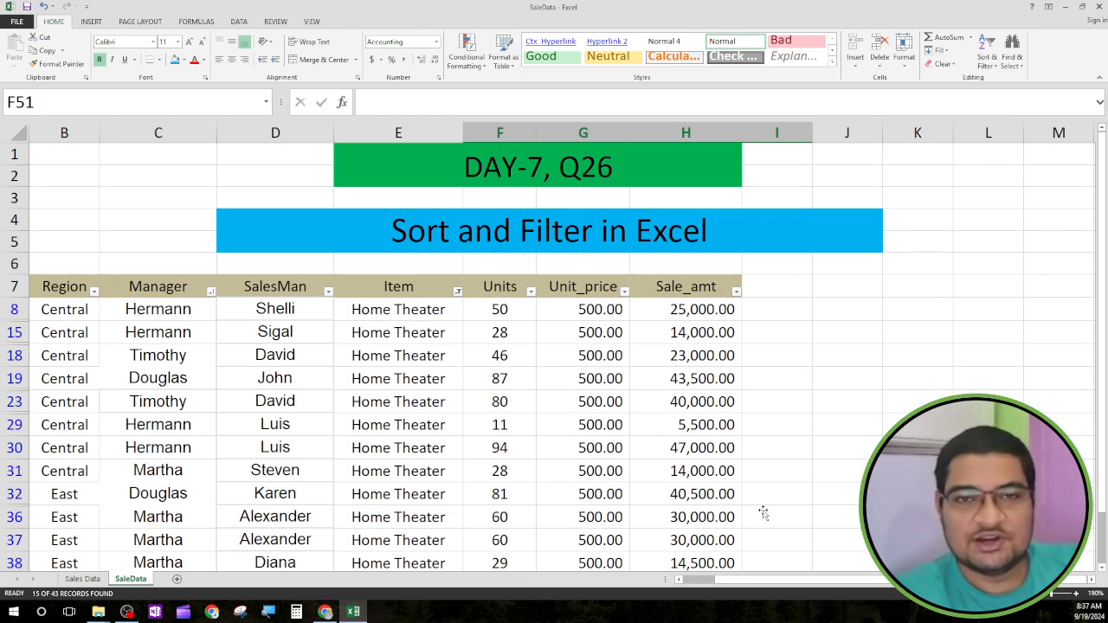
{"action": "left_click", "coordinate": [458, 292]}
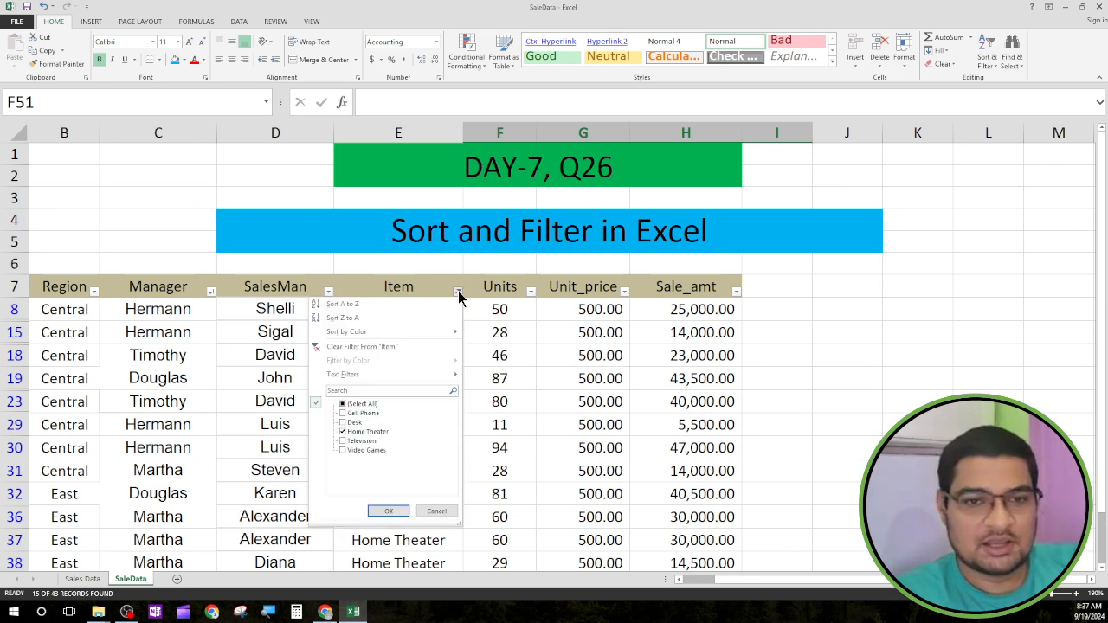
{"action": "left_click", "coordinate": [370, 431]}
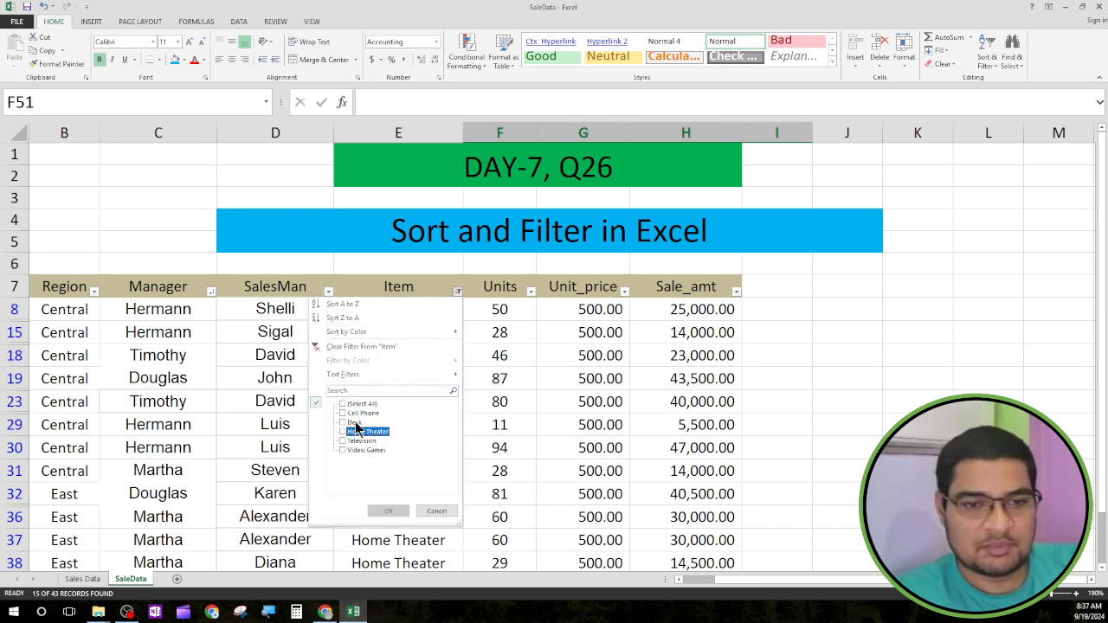
{"action": "left_click", "coordinate": [360, 414]}
{"action": "left_click", "coordinate": [388, 511]}
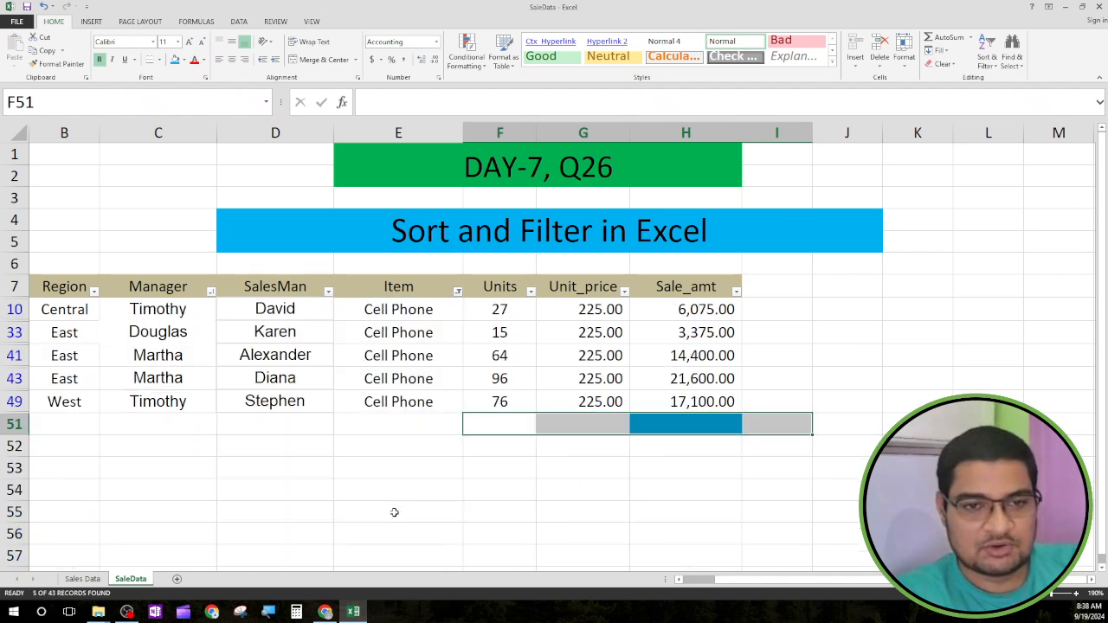
Step: Add a sum of the filtered Cell Phone rows' Units in cell F51
{"action": "left_click_drag", "start_coordinate": [402, 309], "coordinate": [406, 400]}
{"action": "left_click_drag", "start_coordinate": [498, 311], "coordinate": [505, 409]}
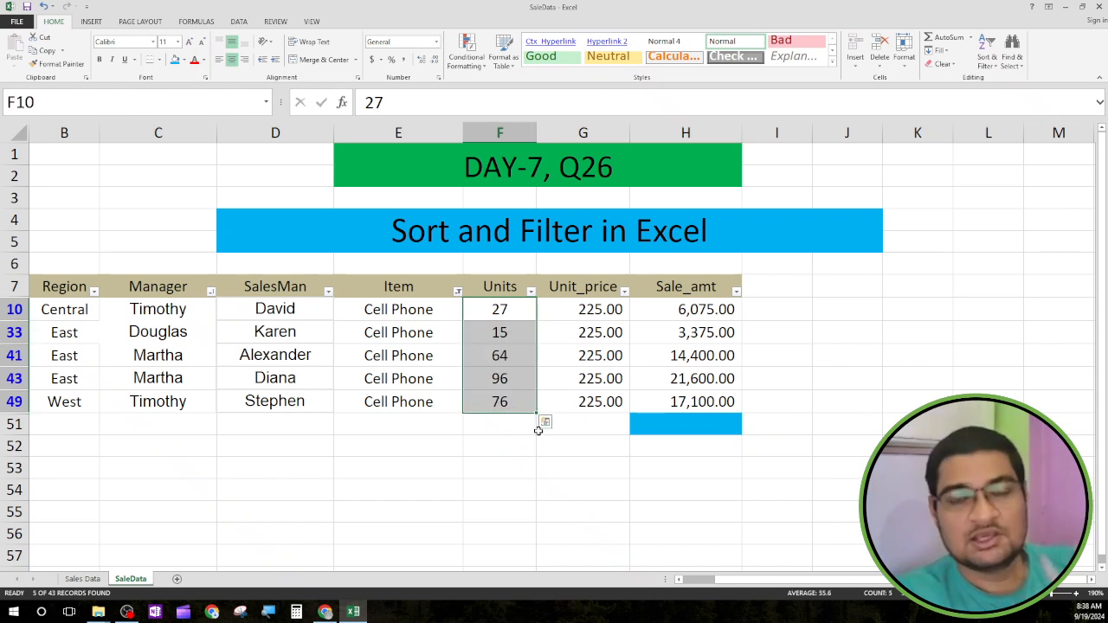
{"action": "left_click", "coordinate": [545, 424]}
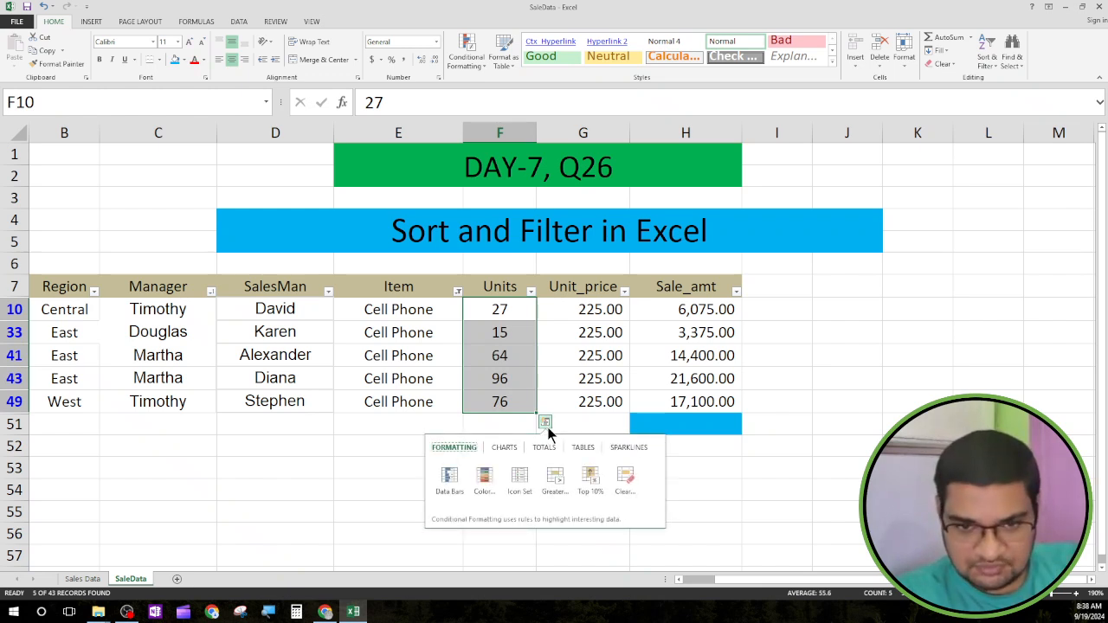
{"action": "left_click", "coordinate": [543, 449]}
{"action": "left_click", "coordinate": [462, 481]}
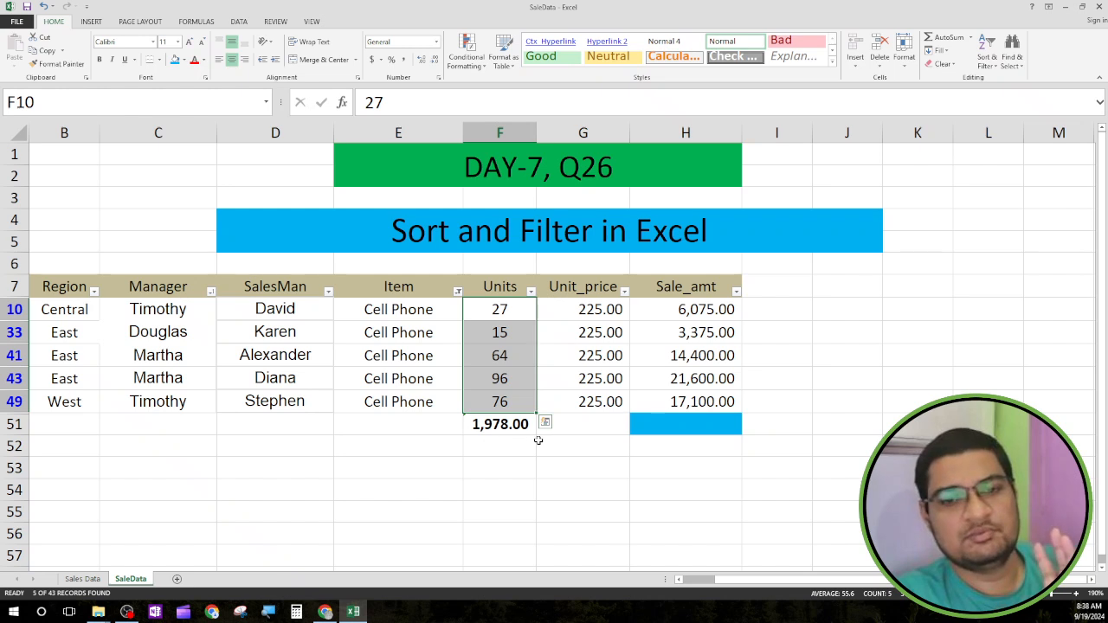
Step: Add a sum of the filtered Cell Phone rows' Sale_amt values in cell H51
{"action": "left_click_drag", "start_coordinate": [684, 314], "coordinate": [703, 402]}
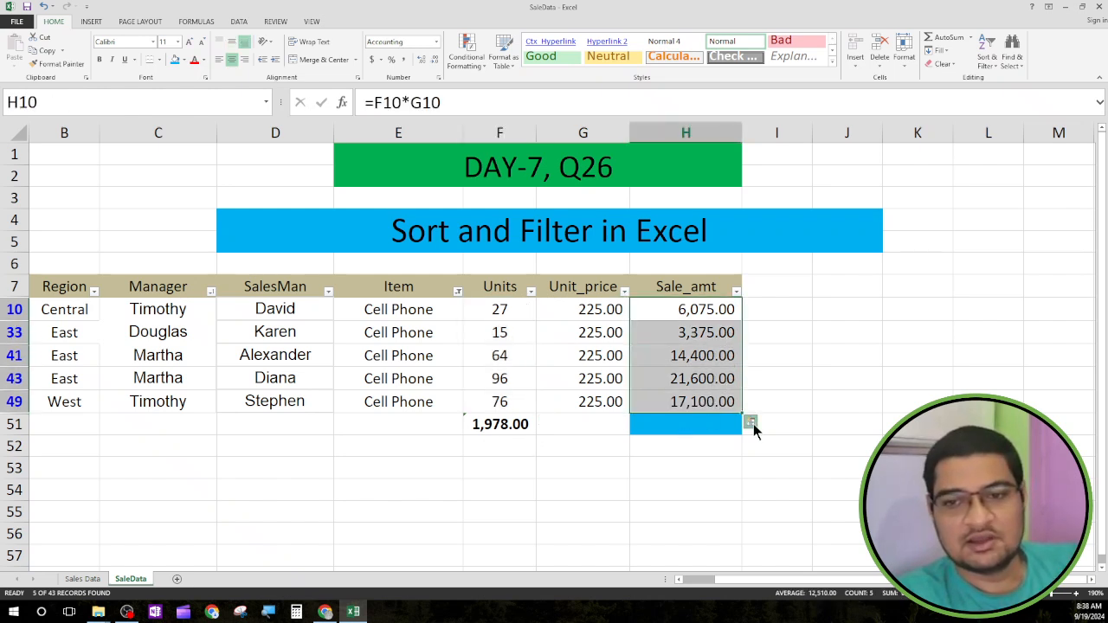
{"action": "left_click", "coordinate": [752, 422]}
{"action": "left_click", "coordinate": [750, 446]}
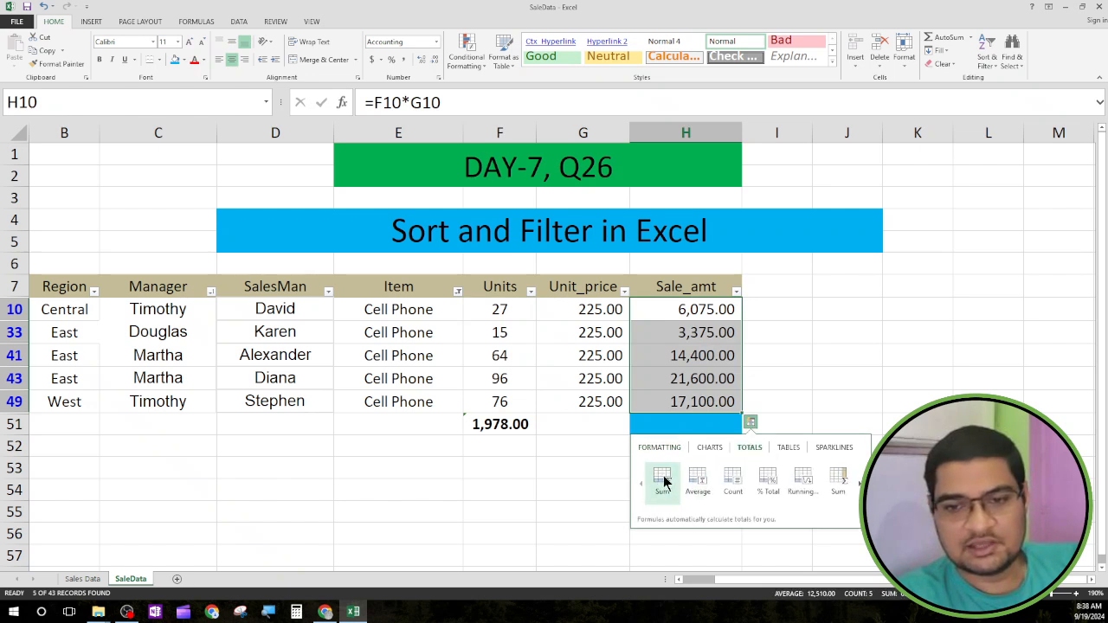
{"action": "left_click", "coordinate": [663, 476]}
{"action": "left_click", "coordinate": [719, 462]}
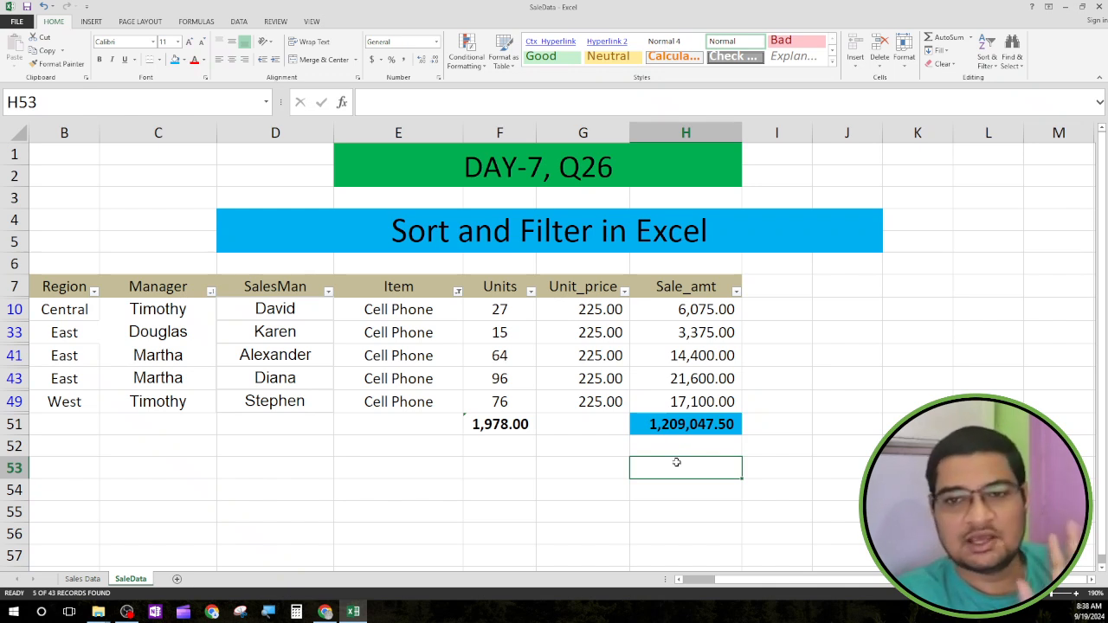
{"action": "left_click", "coordinate": [594, 488]}
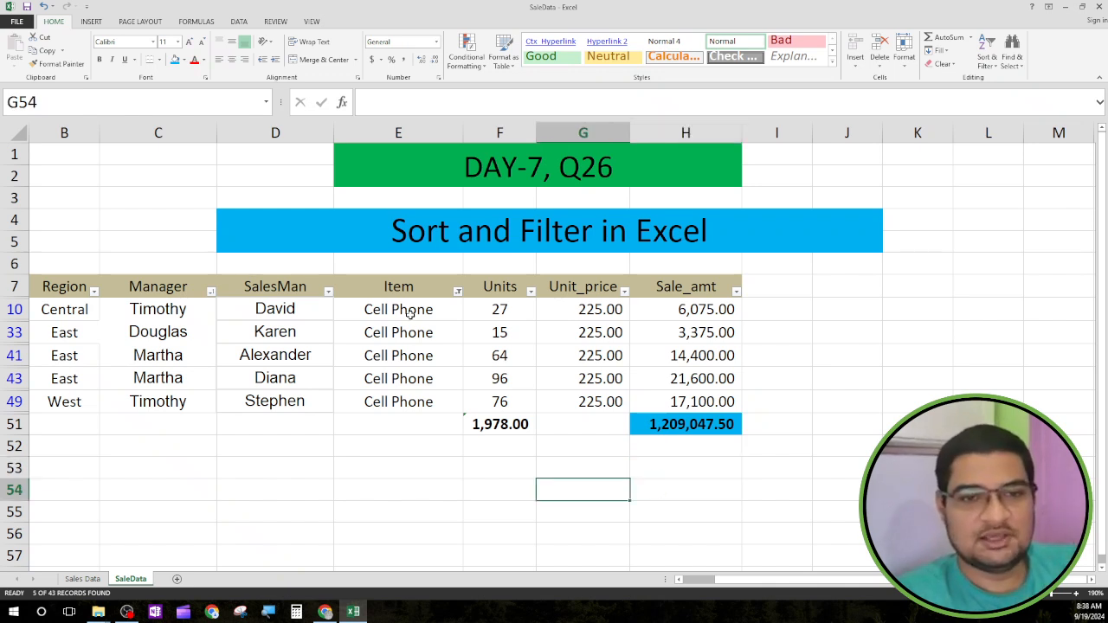